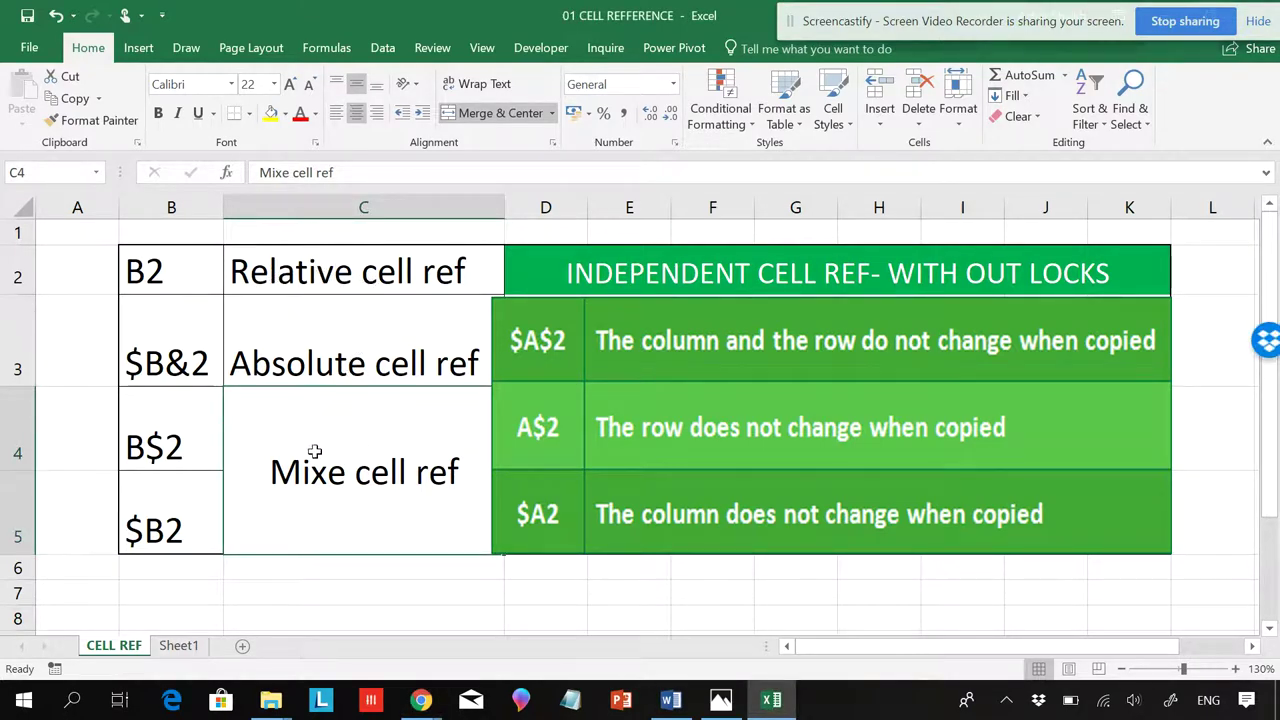
Fix the C4 label from 'Mixe cell ref' to 'Mixed cell ref' on CELL REF
double_click(342, 470)
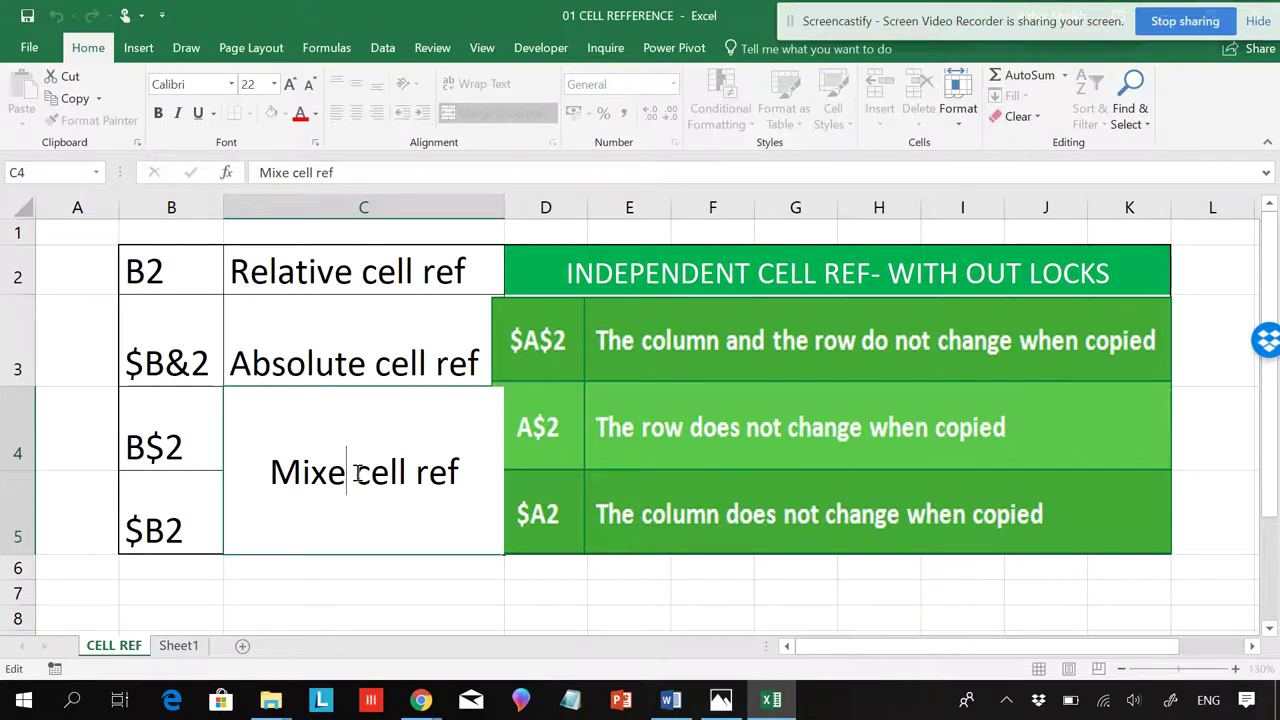
type("d")
left_click(380, 288)
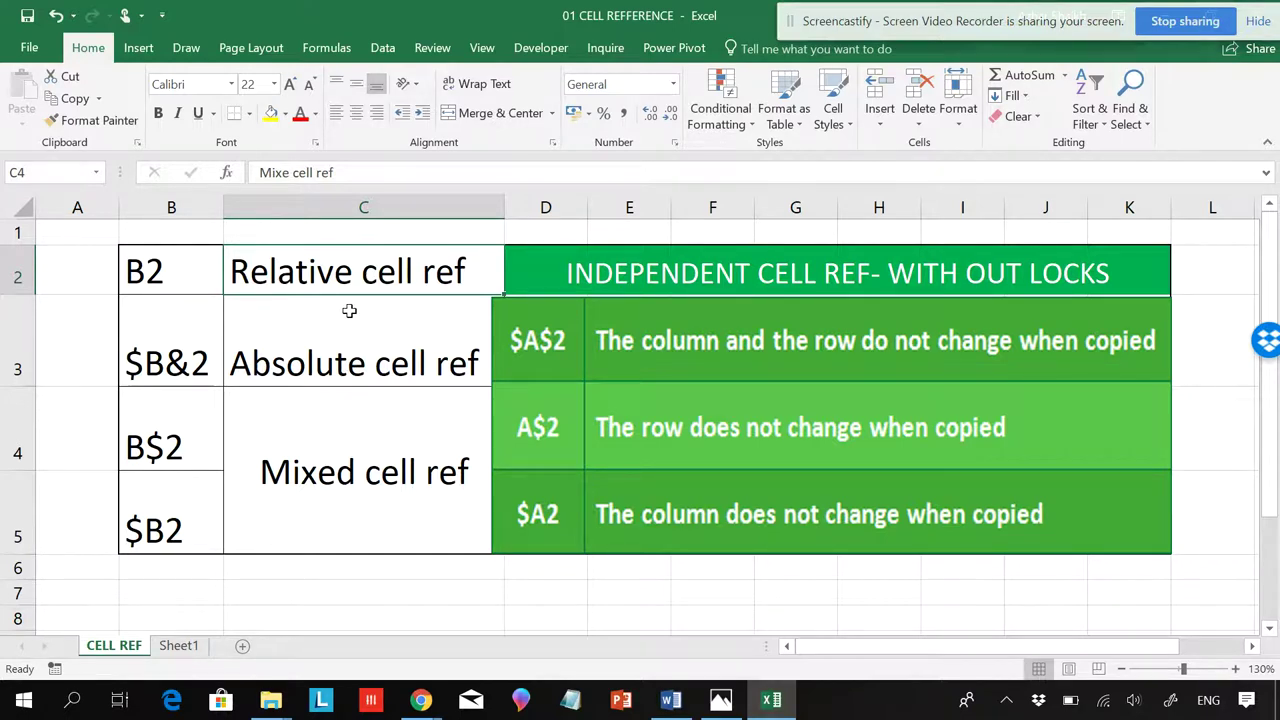
left_click(349, 310)
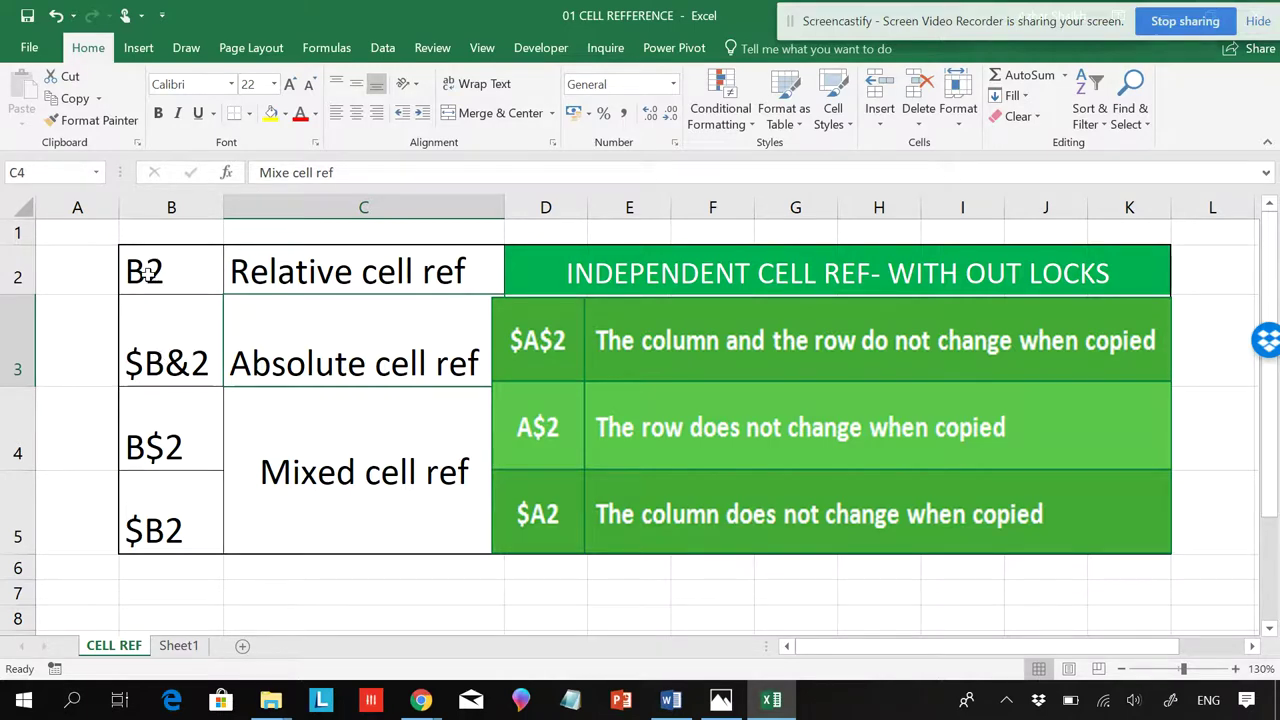
left_click(147, 273)
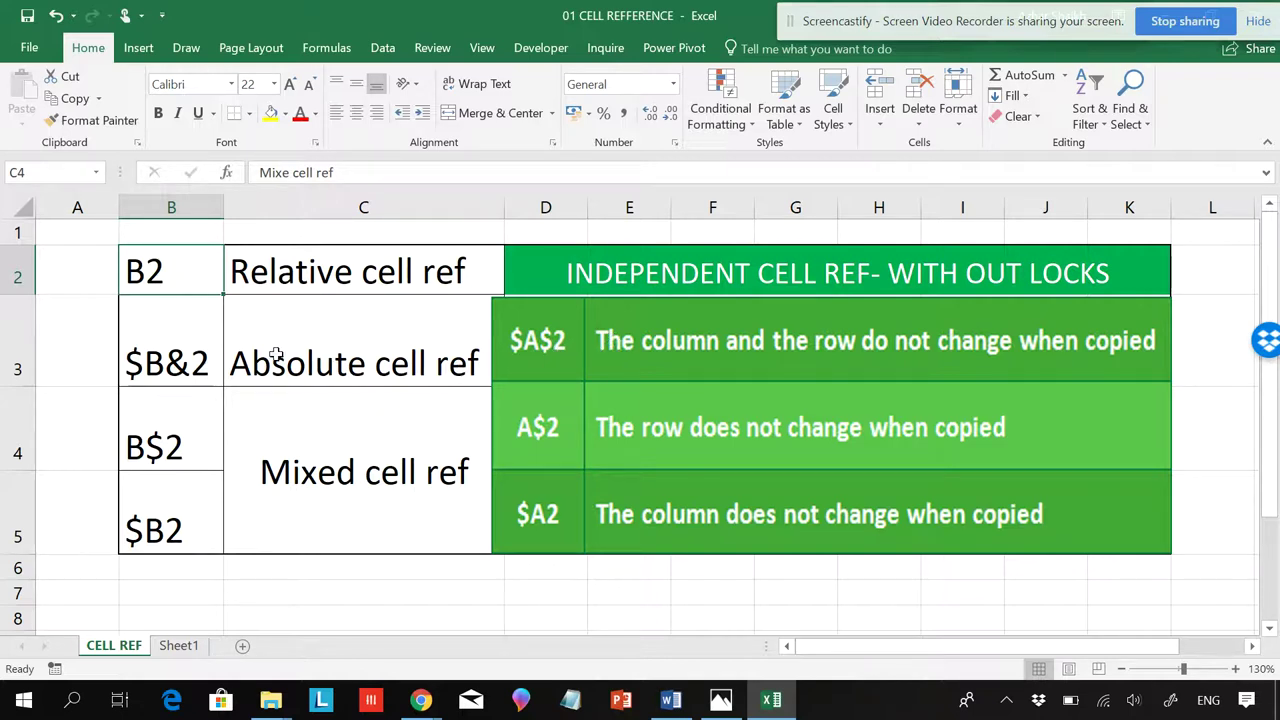
Replace the ampersand in B3 so the absolute example reads $B$2
double_click(183, 358)
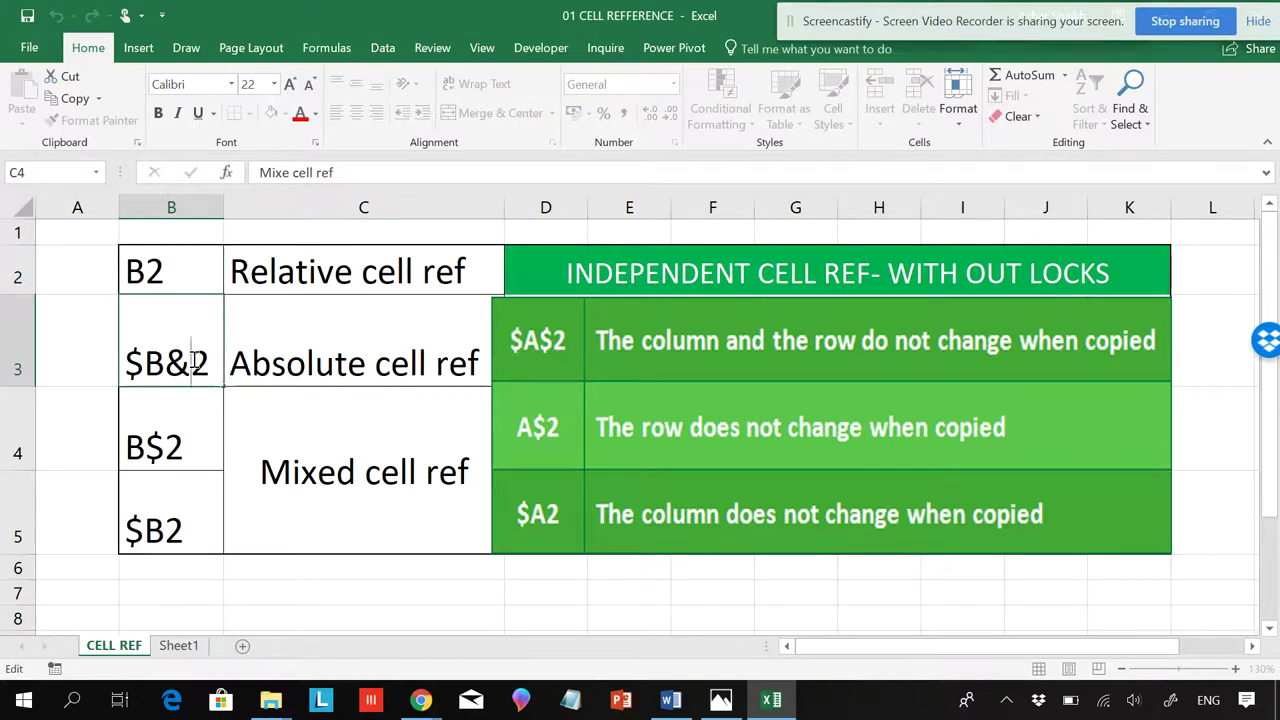
key("BackSpace")
type("$")
key("Return")
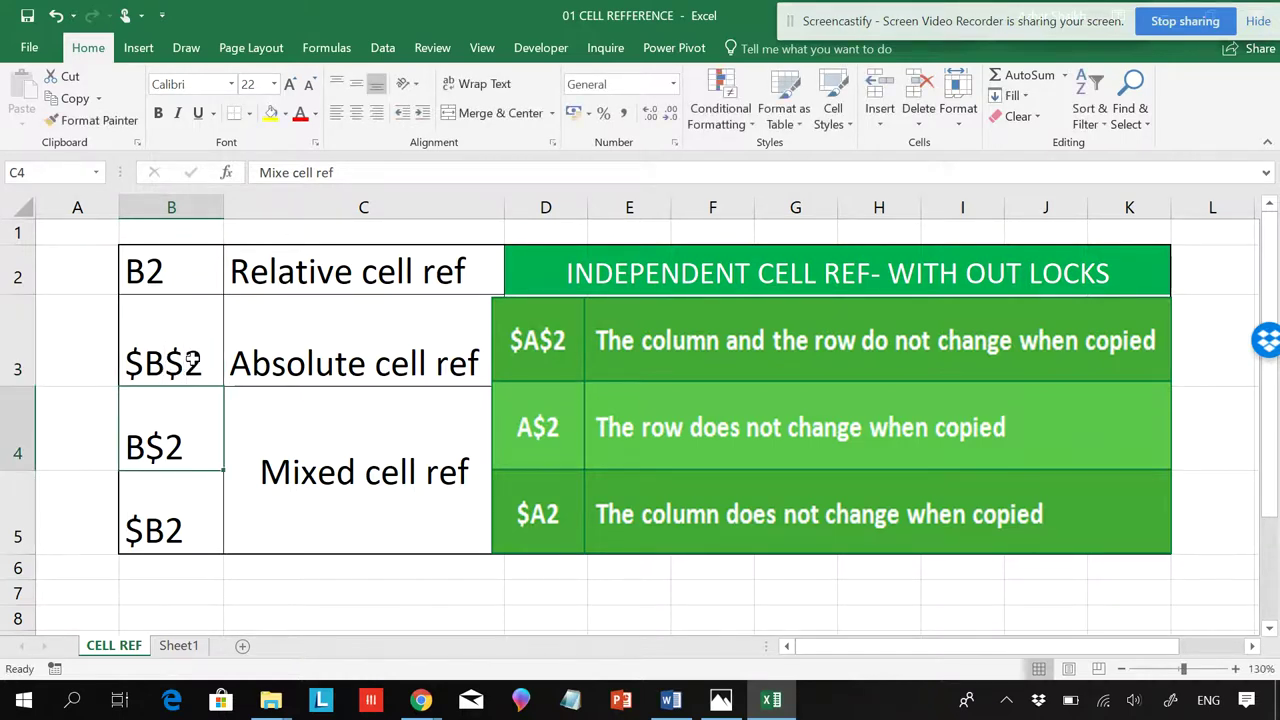
left_click(192, 361)
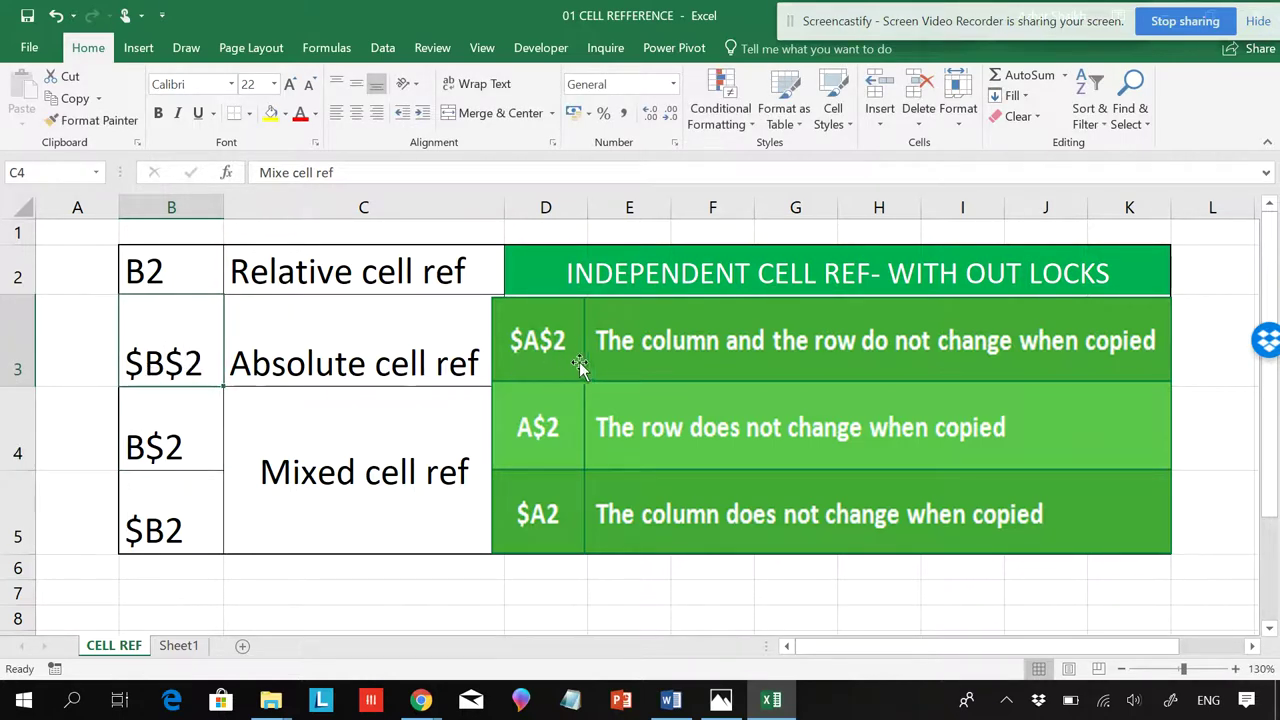
left_click(314, 365)
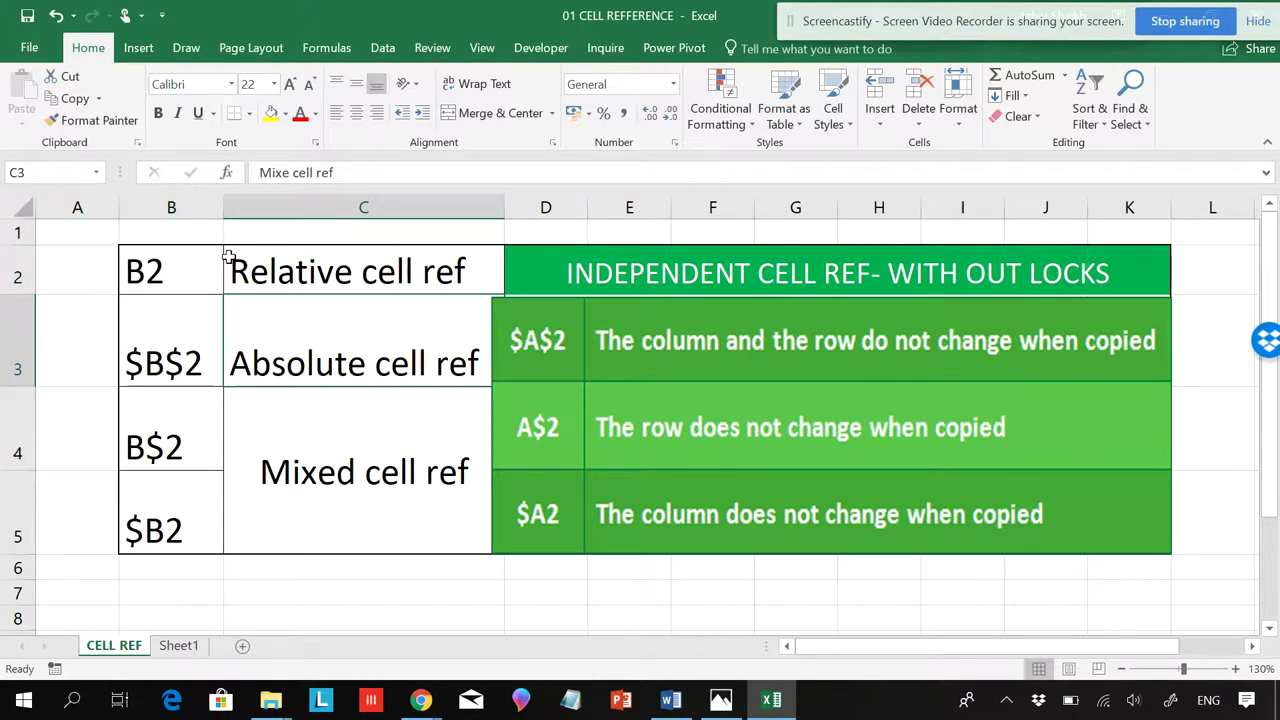
Deselect the summary picture and go to Sheet1 with the company data
left_click(61, 231)
left_click(69, 266)
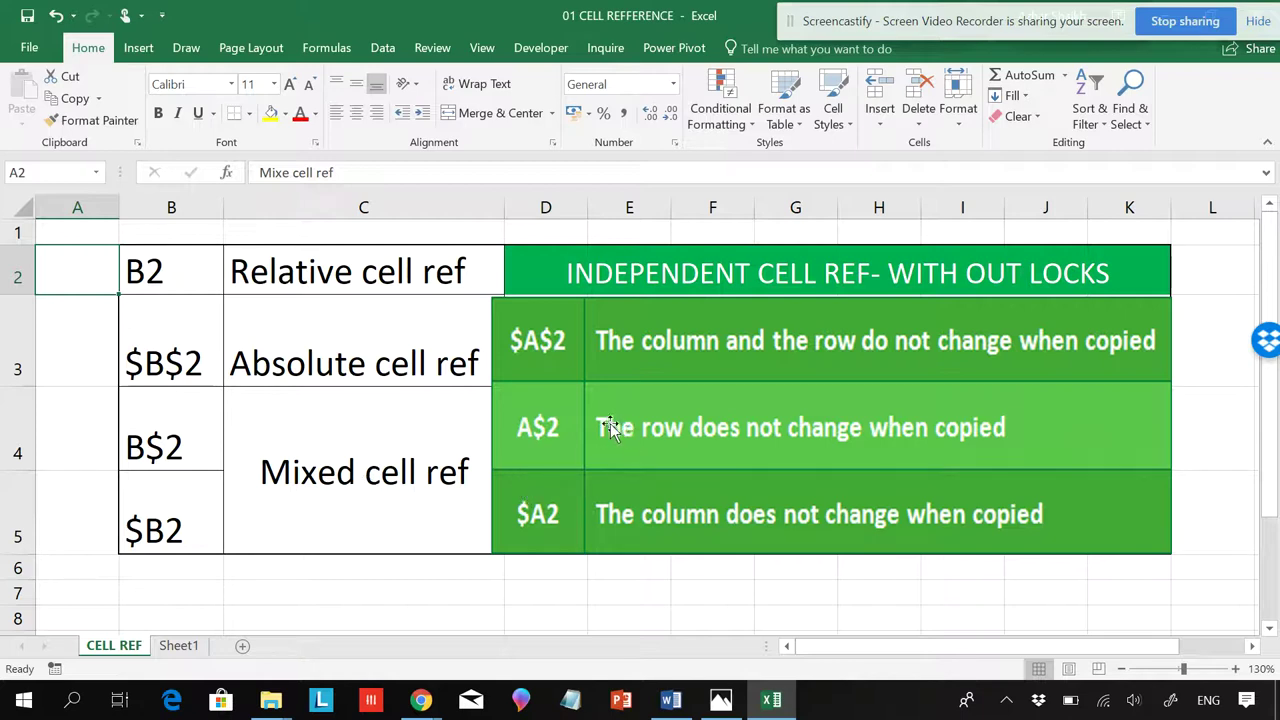
left_click(540, 428)
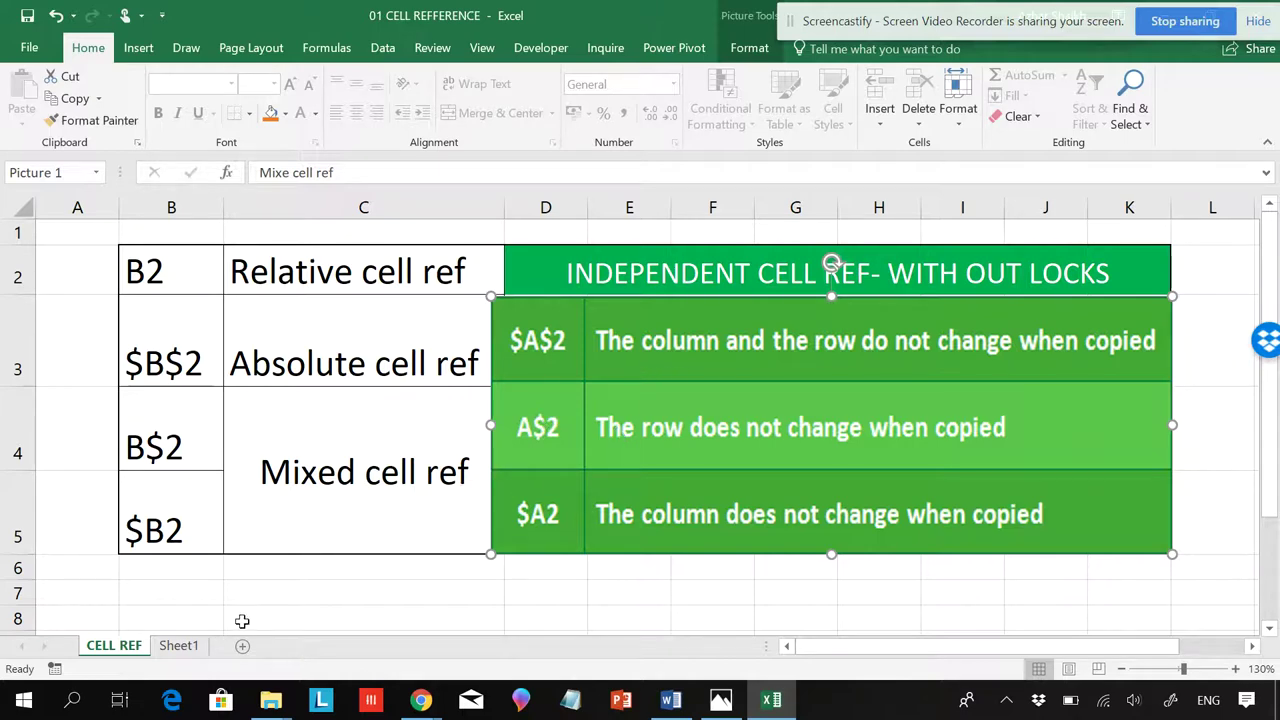
left_click(174, 648)
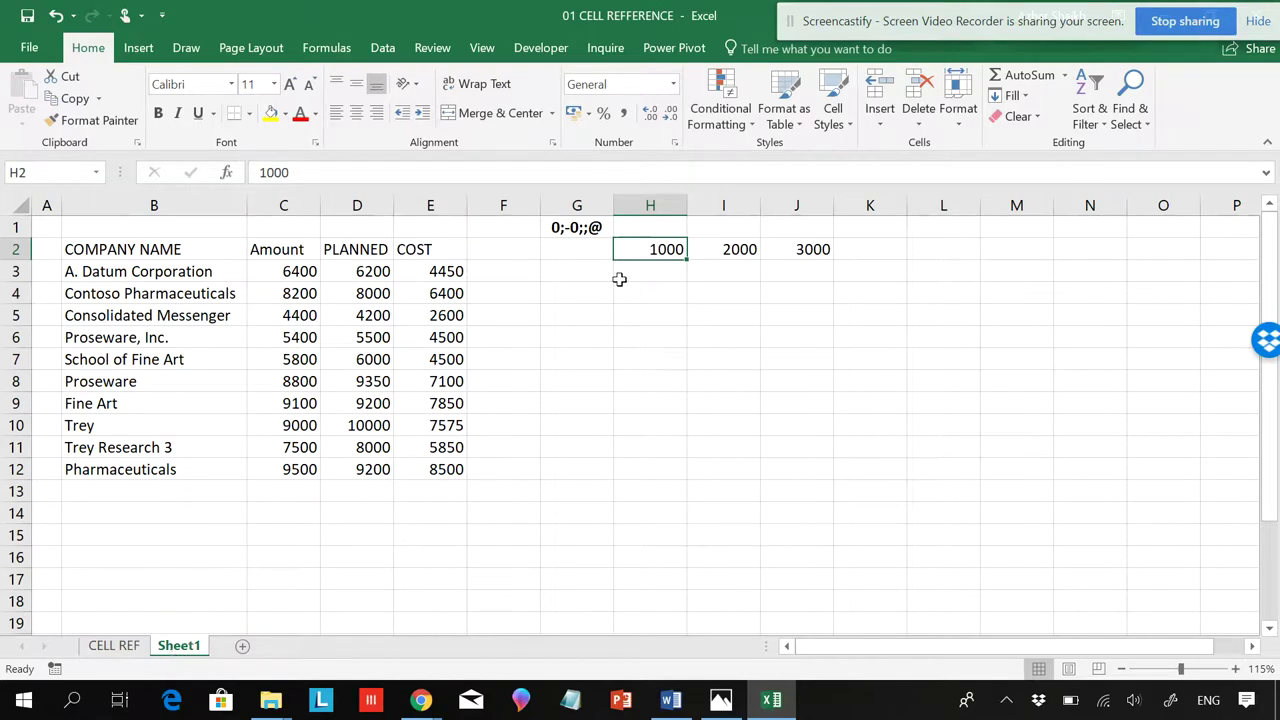
Copy the company names from column B and paste them starting at B14
left_click(285, 272)
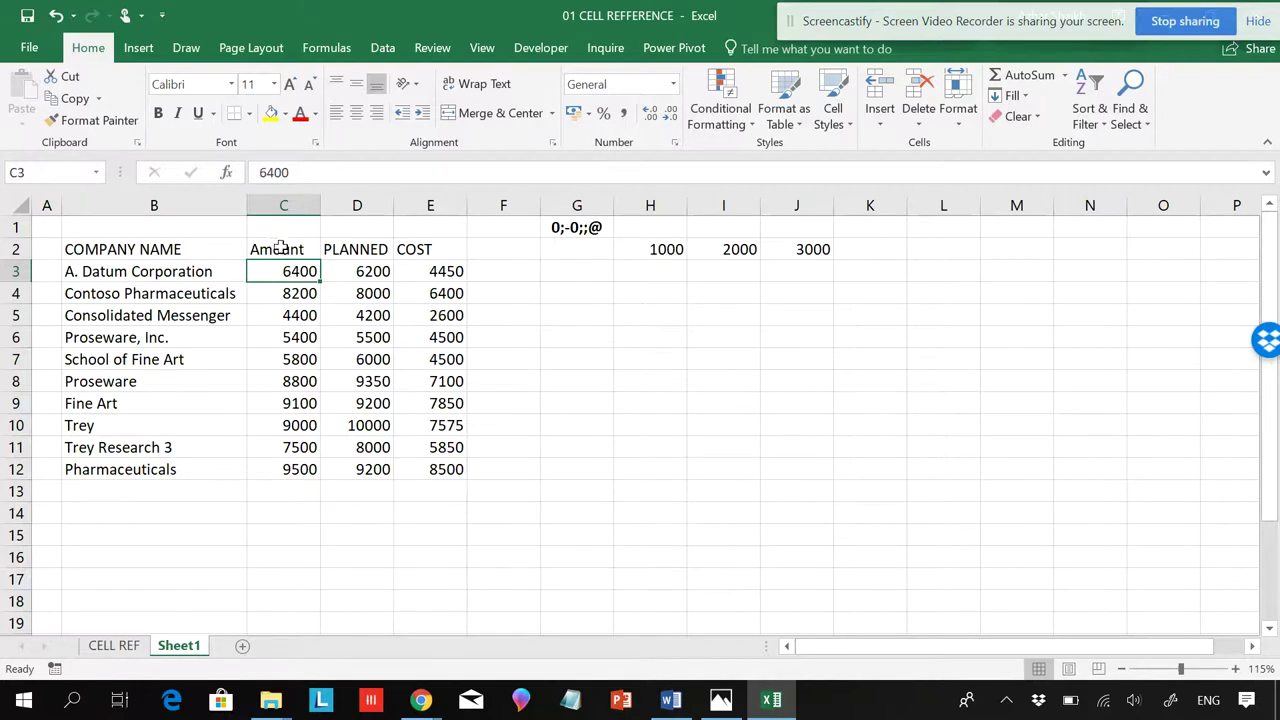
left_click(287, 516)
type("=")
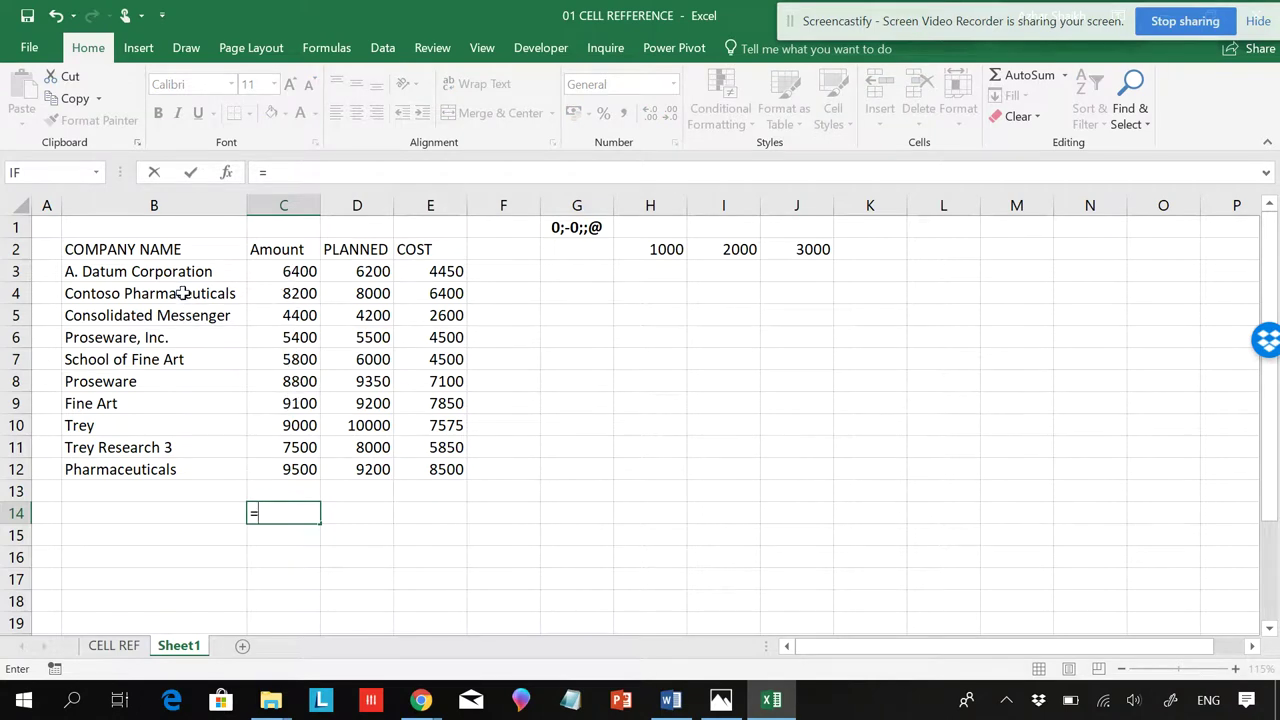
key("Escape")
mouse_move(176, 273)
left_mouse_down()
mouse_move(148, 484)
mouse_move(160, 466)
left_mouse_up()
key("ctrl+c")
left_click(177, 516)
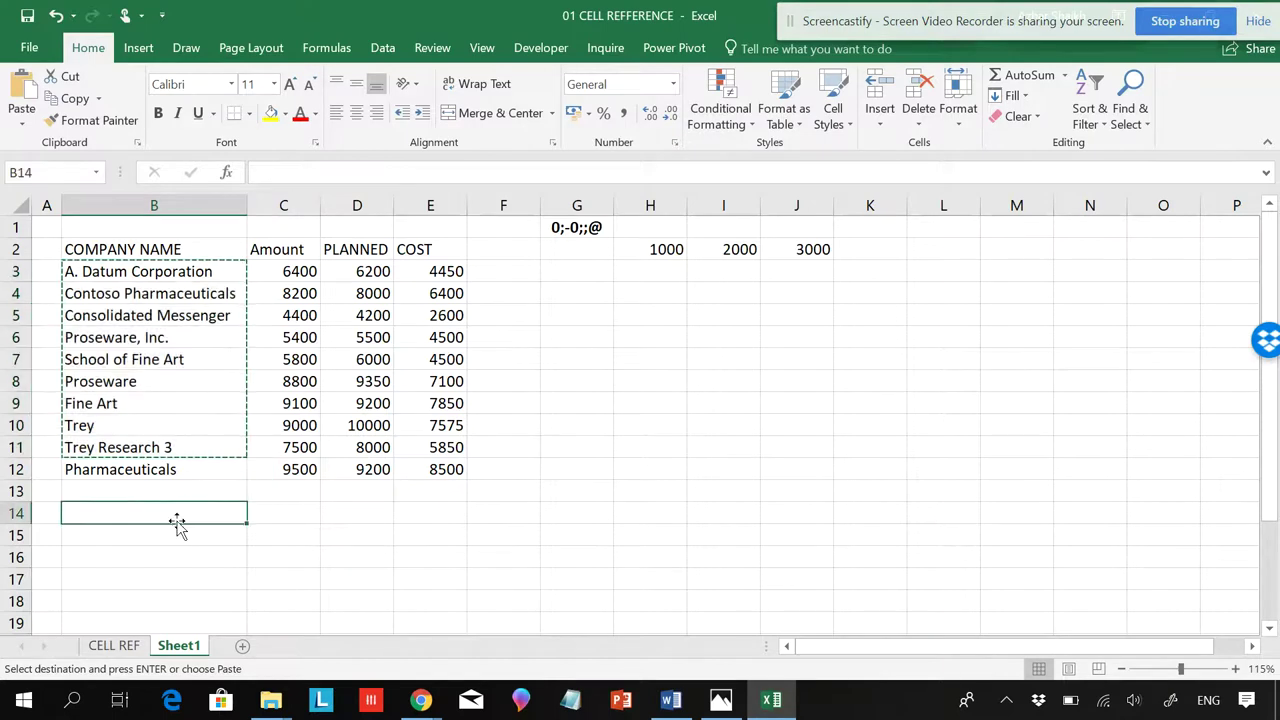
key("ctrl+v")
Start a formula in C14 that references the 6400 amount in C3
left_click(292, 509)
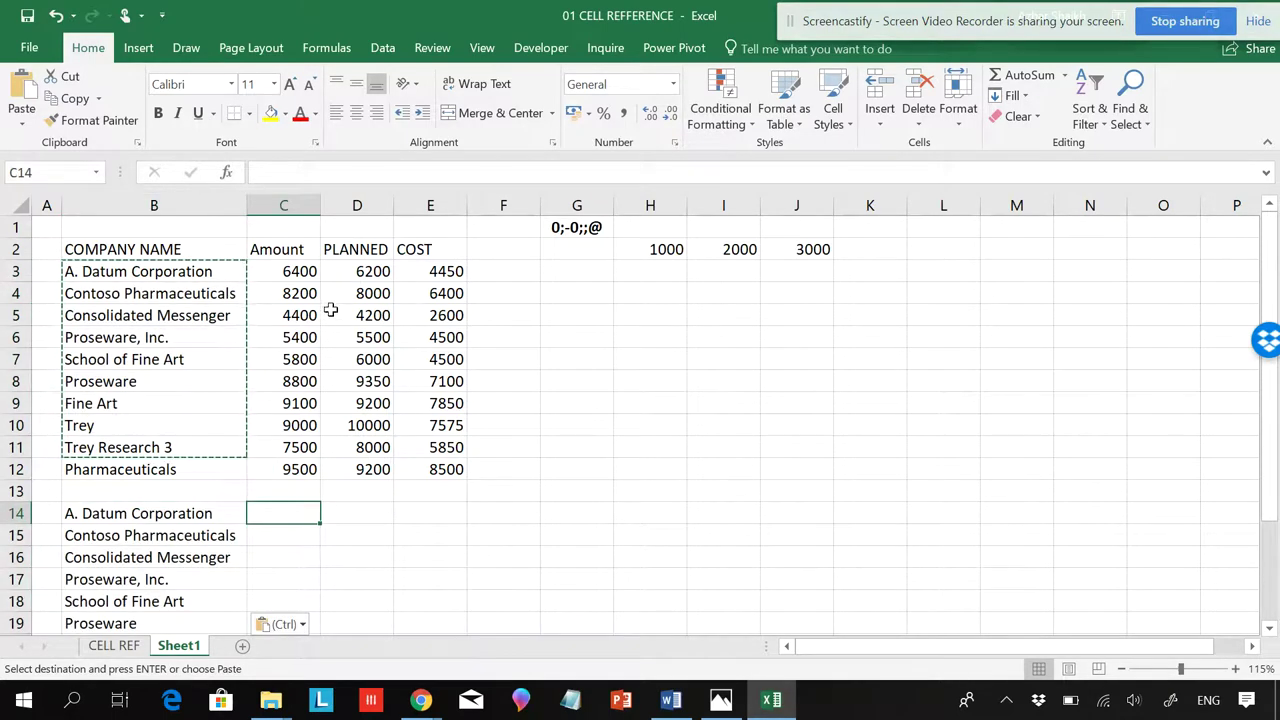
type("=")
left_click(300, 273)
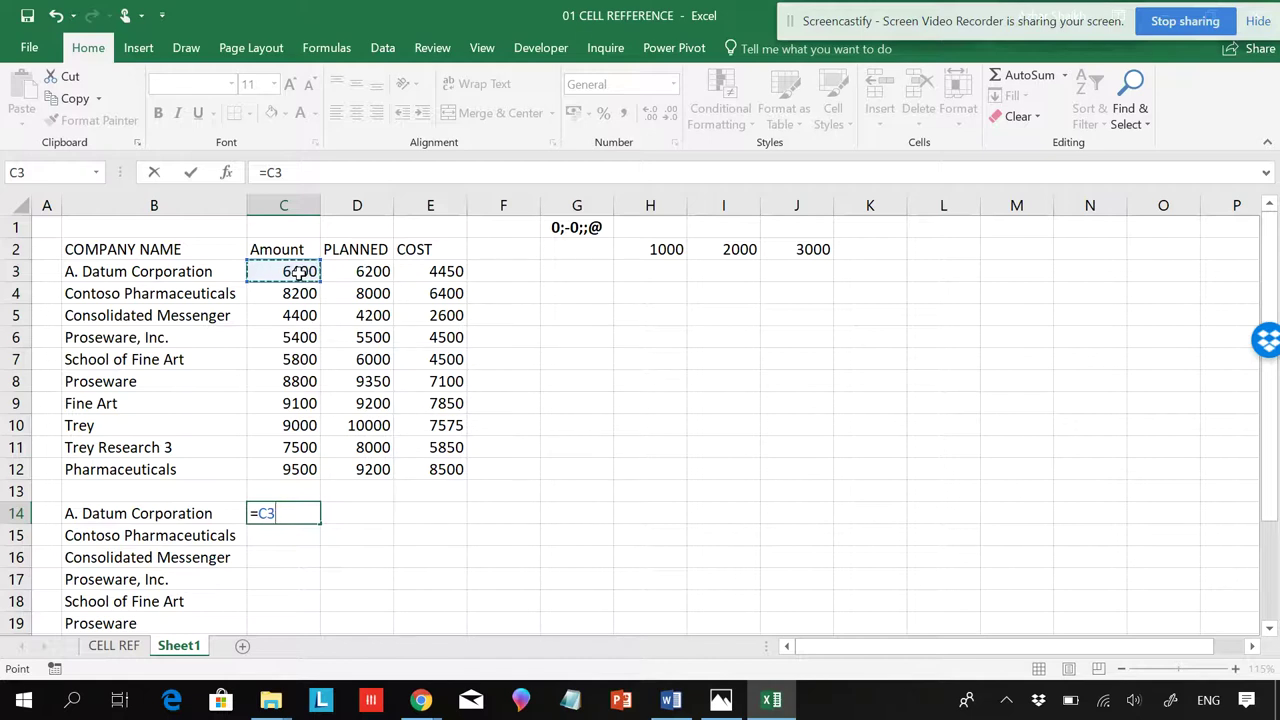
Finish C14 as =C3+H2 (7400) and fill it down through C21
type("+")
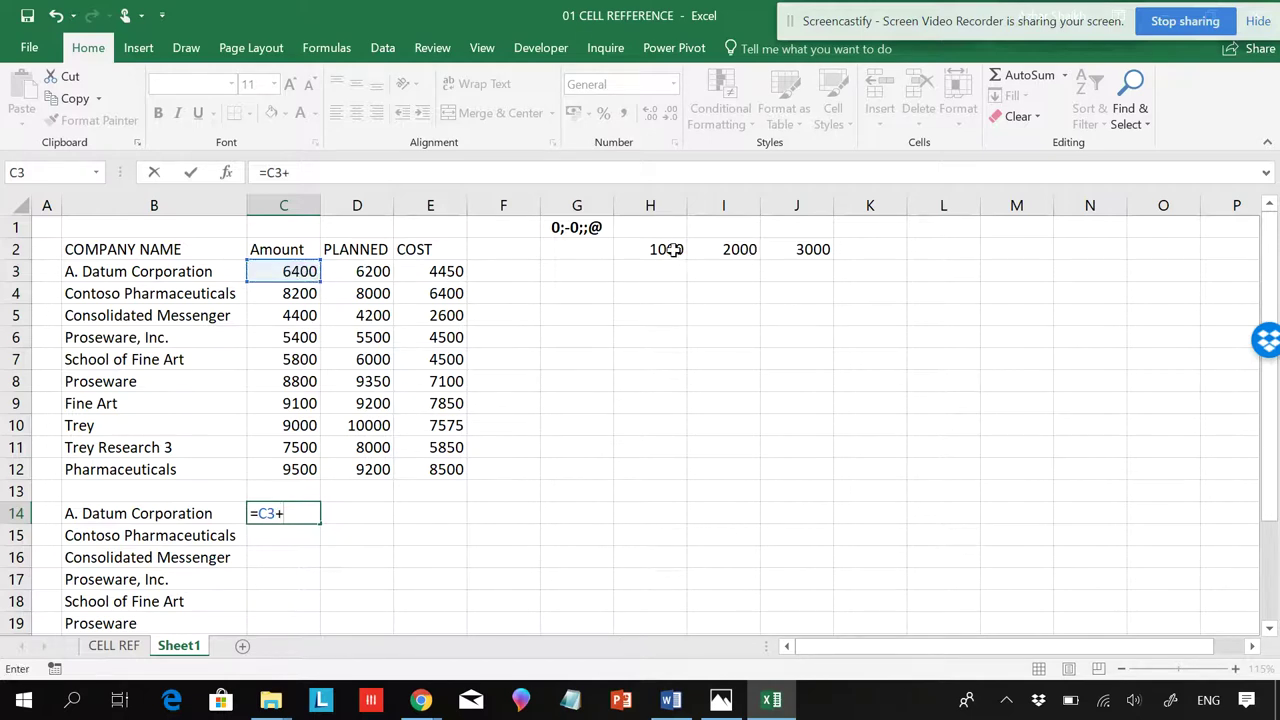
left_click(675, 250)
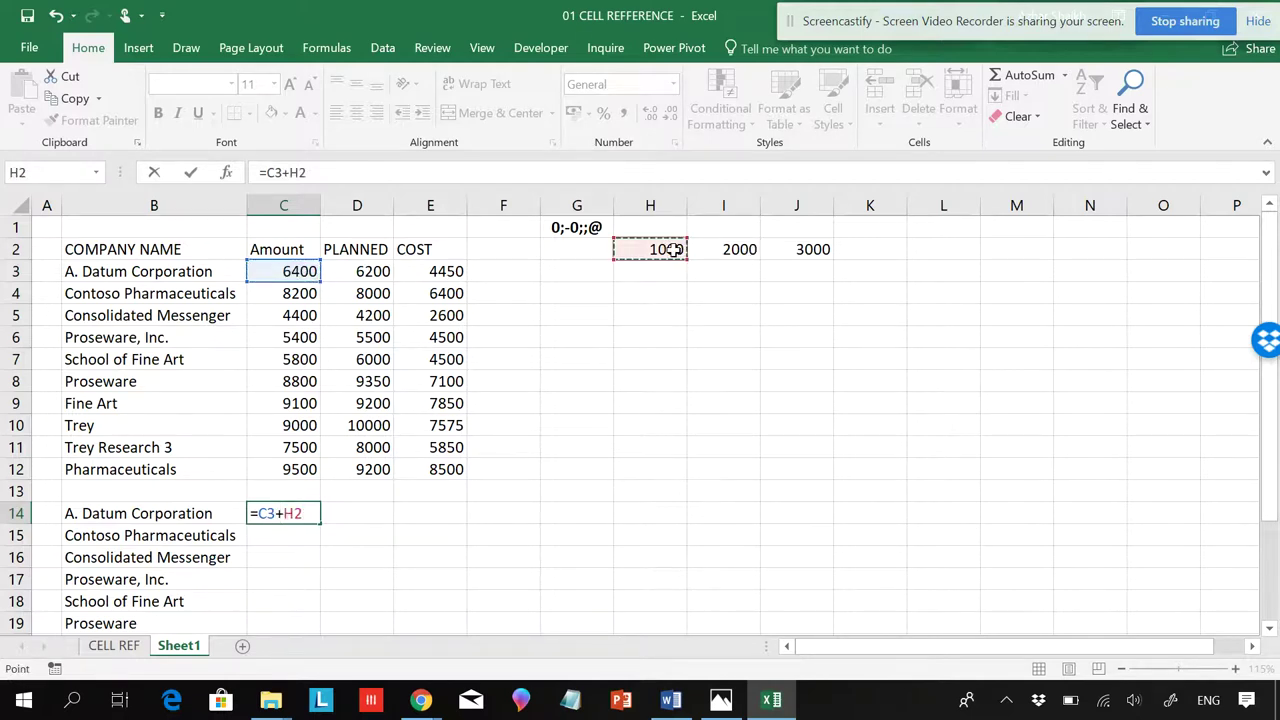
key("Return")
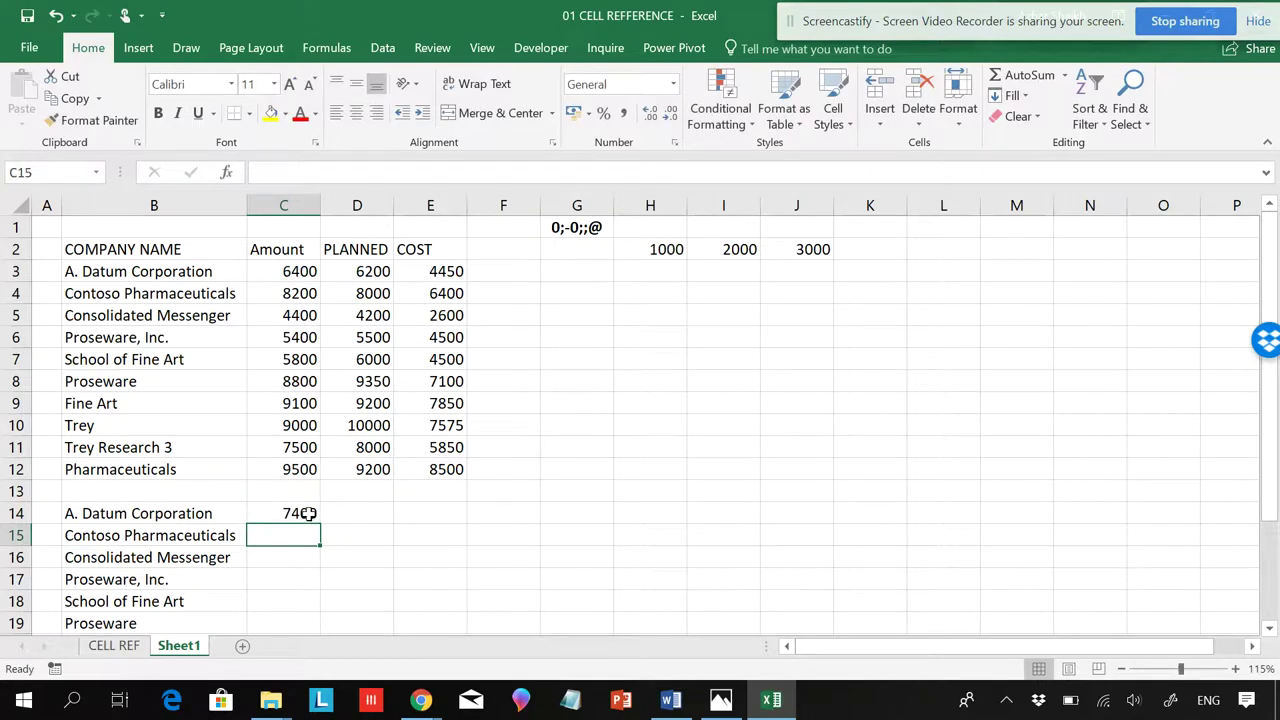
left_click(308, 513)
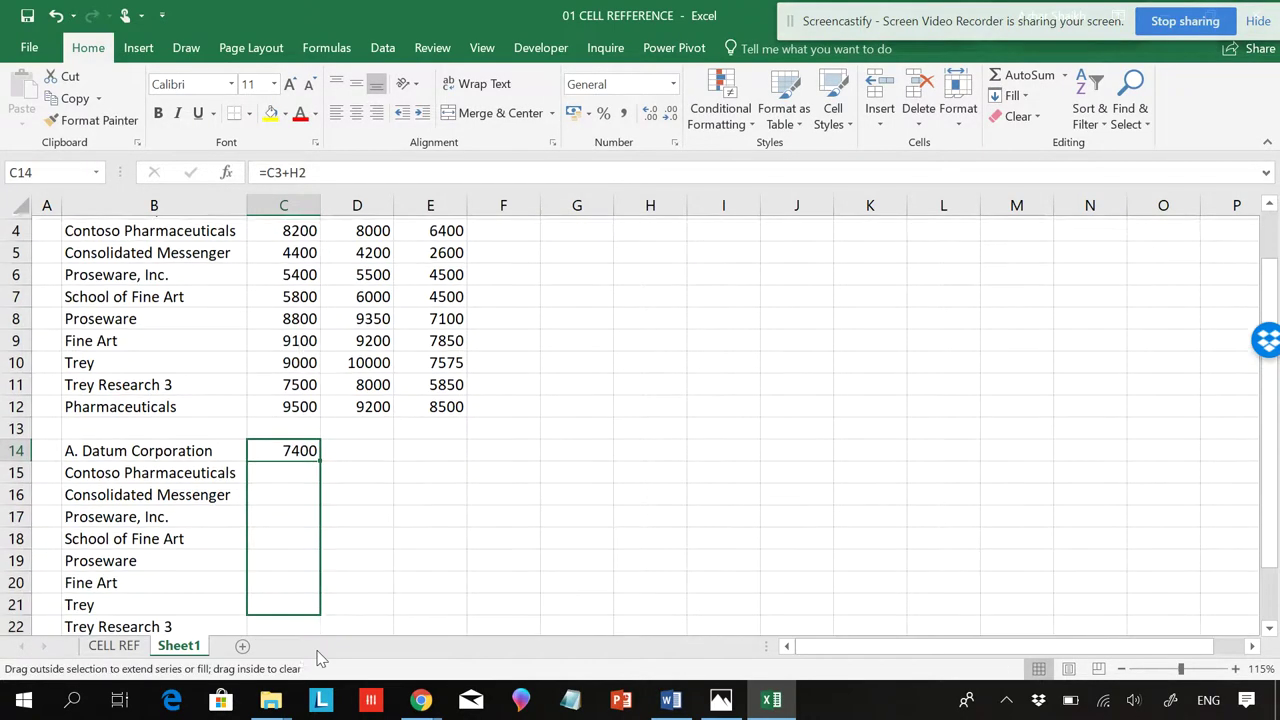
left_click_drag(321, 523, 316, 640)
Inspect the references of C14, C15 and C16 to see the relative shift
scroll(304, 525, "up", 1)
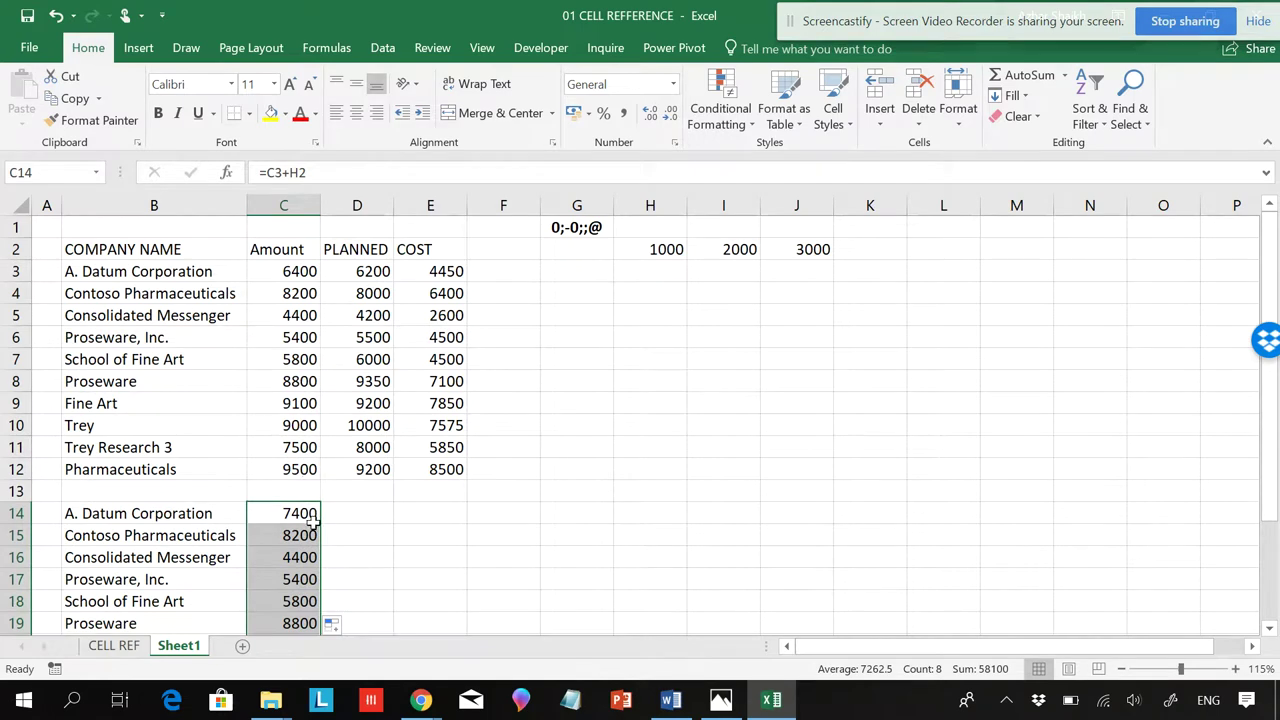
left_click(306, 540)
left_click(308, 293)
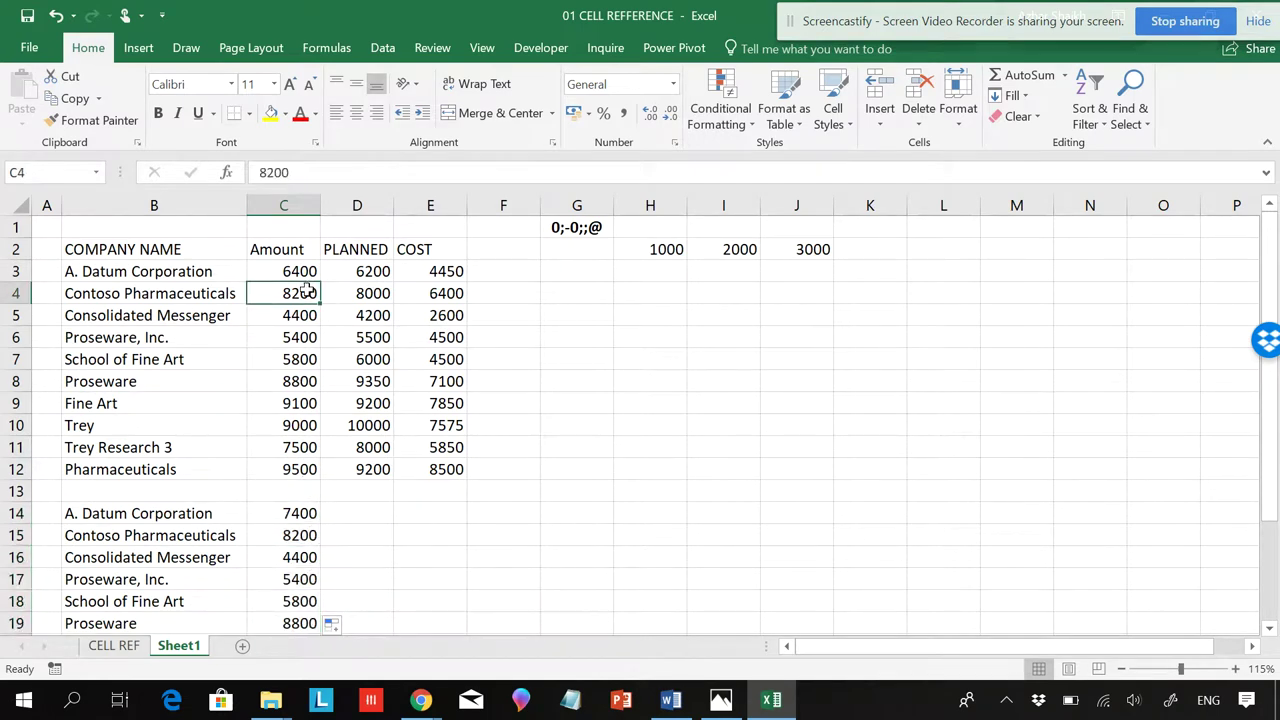
left_click(290, 541)
left_click(305, 293)
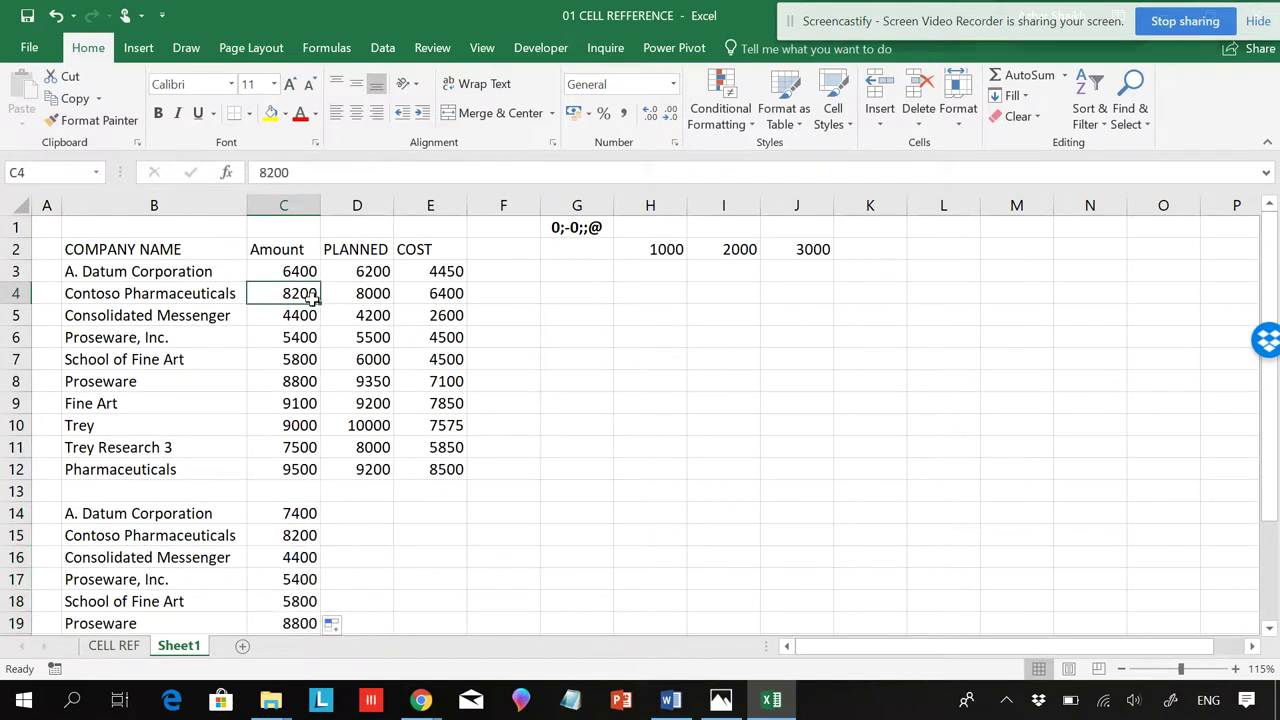
left_click(305, 513)
key("F2")
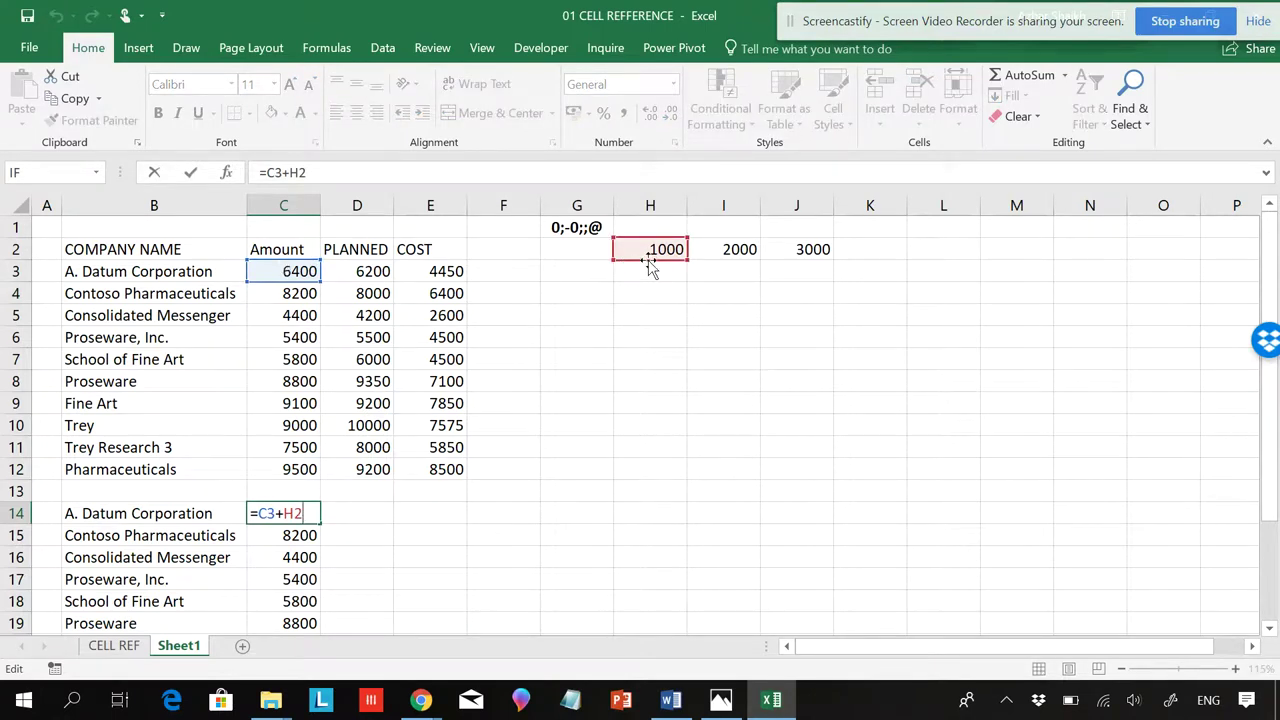
key("ctrl+Return")
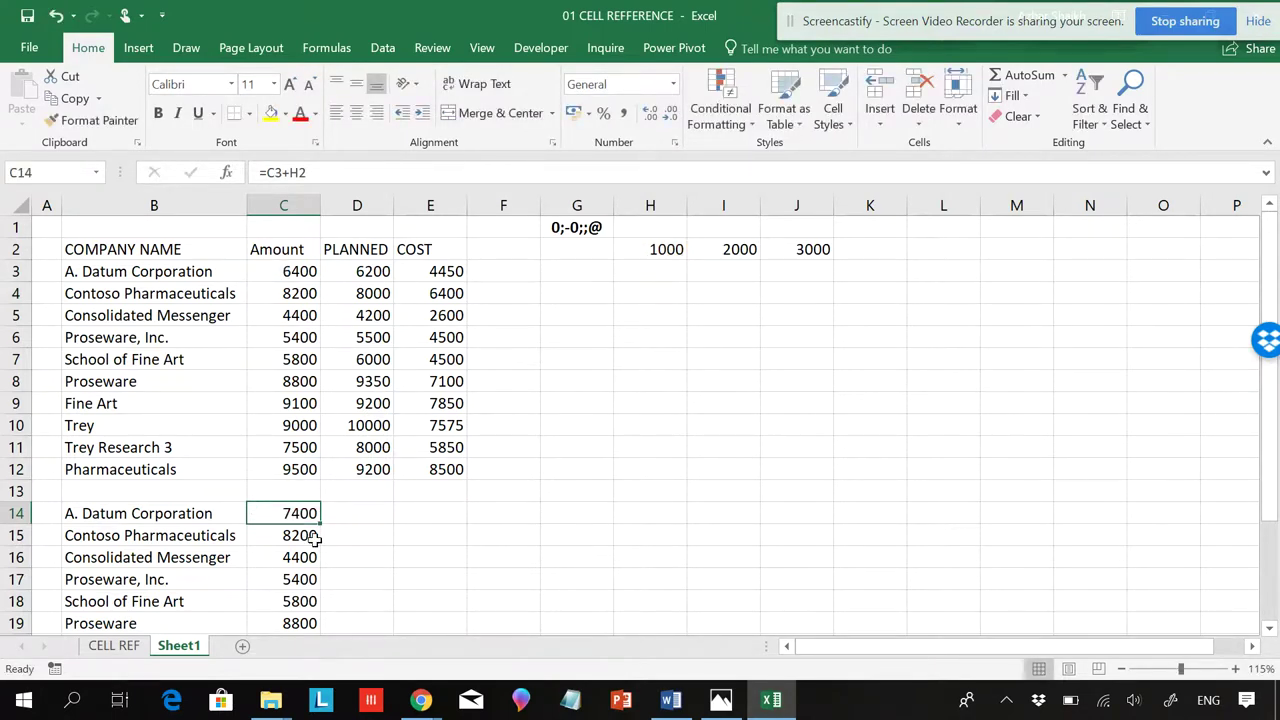
left_click_drag(320, 524, 318, 540)
key("F2")
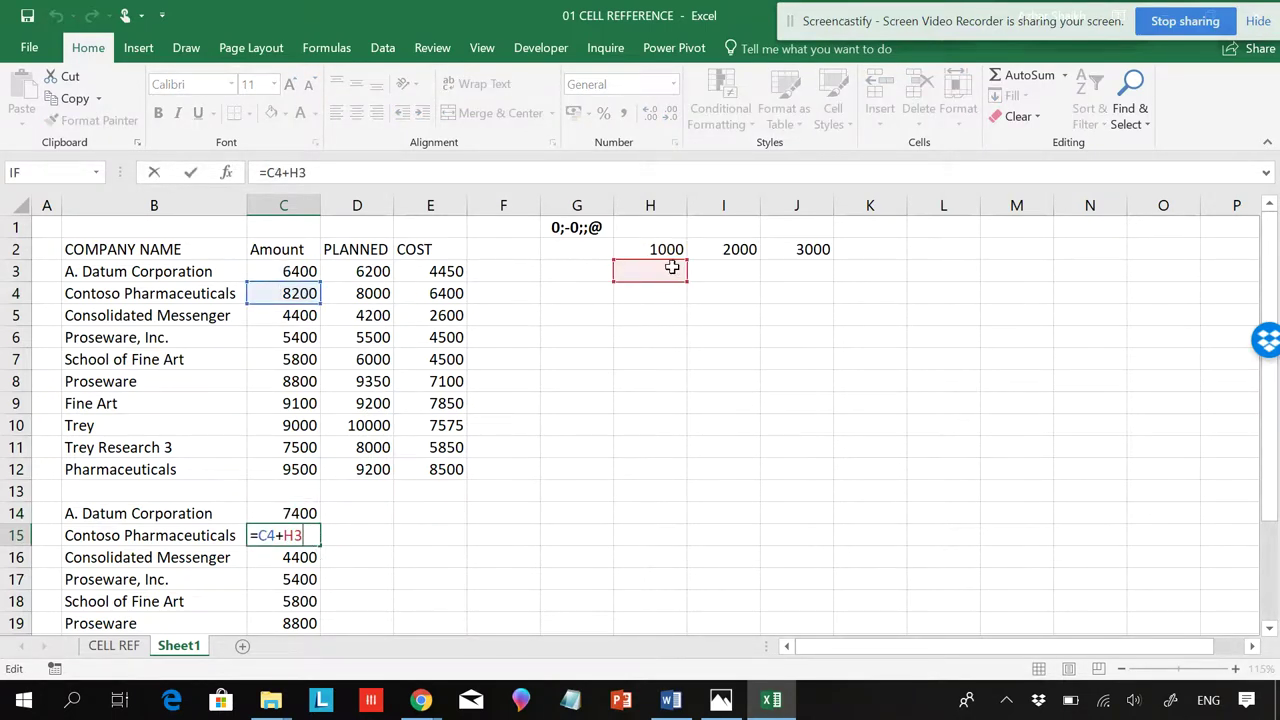
key("ctrl+Return")
left_click(303, 560)
key("F2")
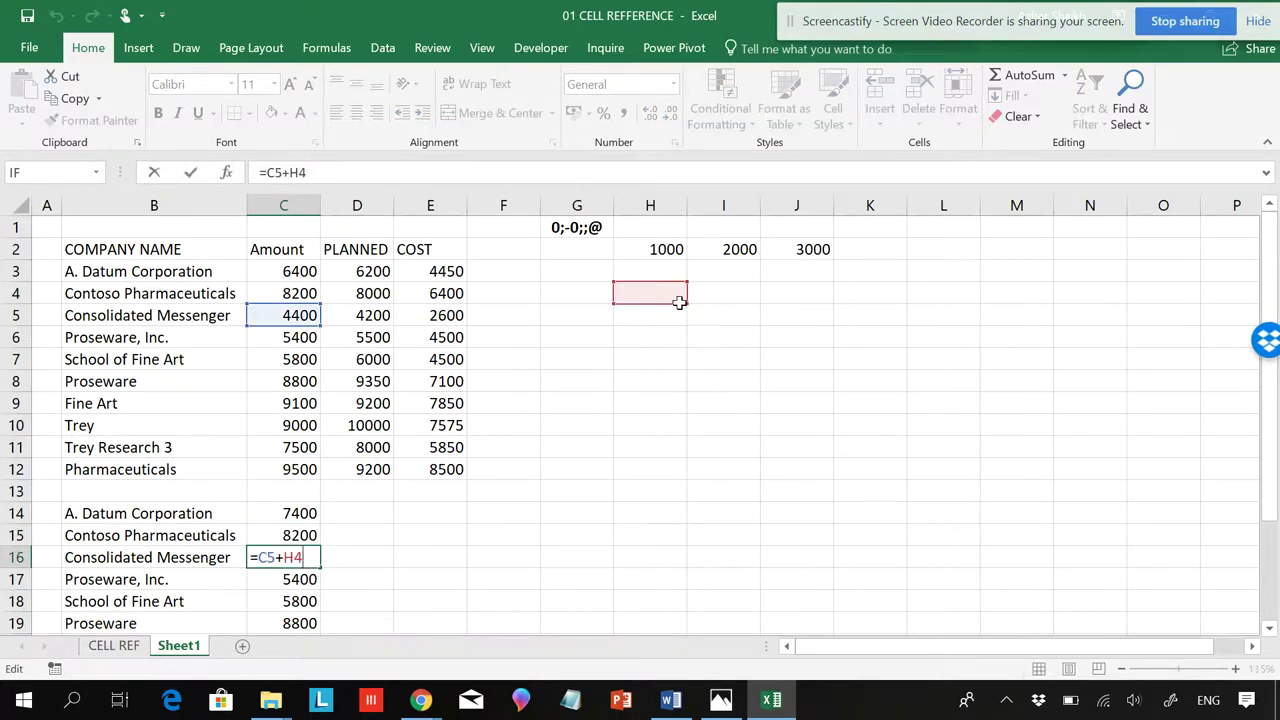
key("ctrl+Return")
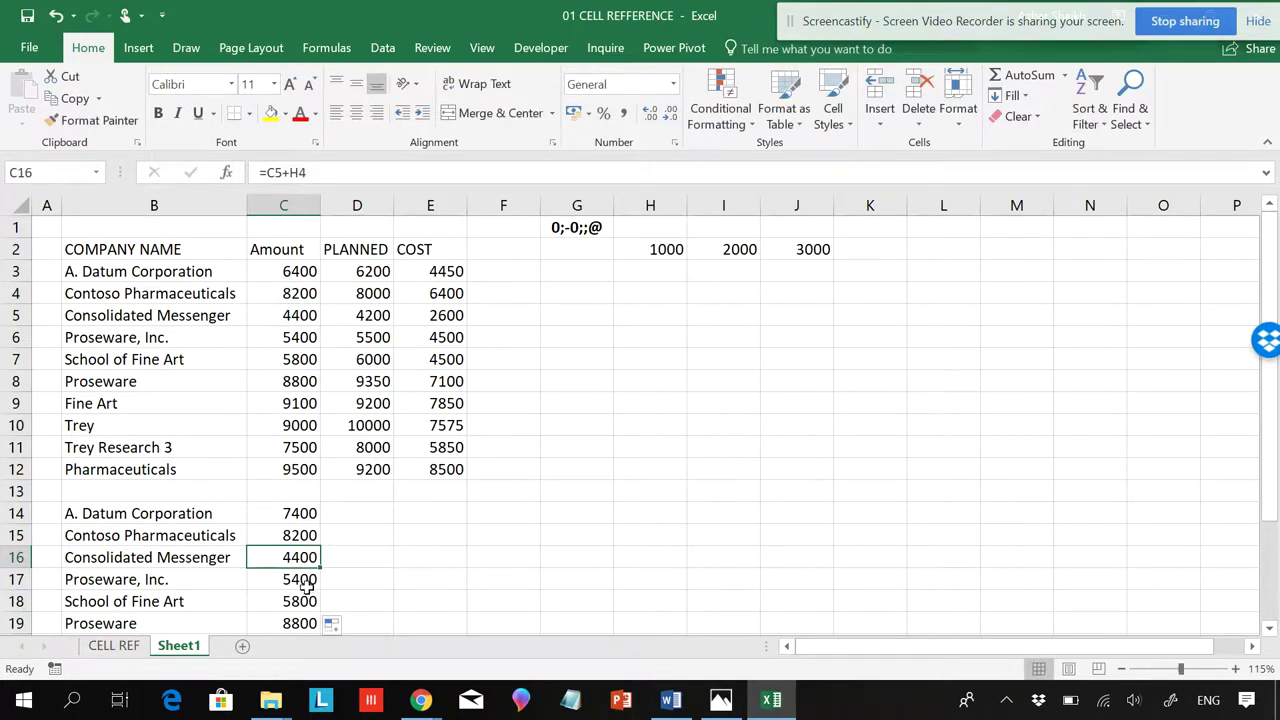
Check C21's shifted formula, then revisit H2's 1000 and C14
key("ctrl+Down")
scroll(320, 495, "up", 1)
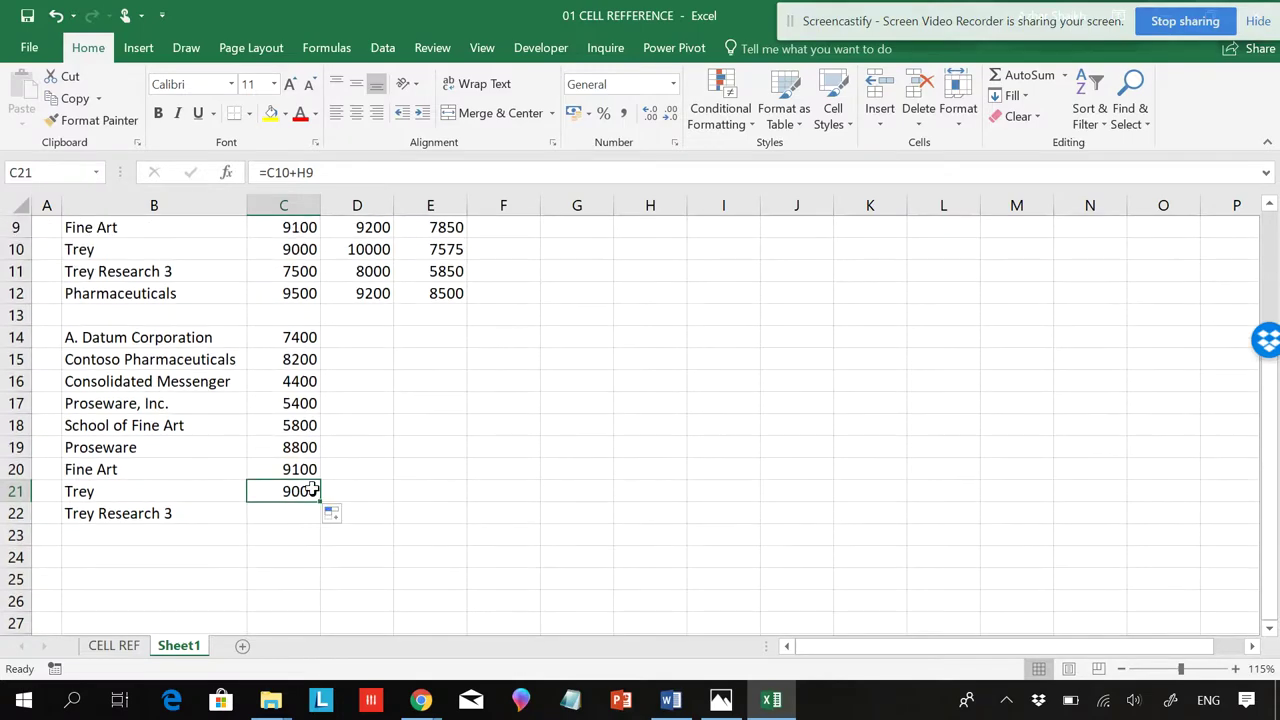
key("F2")
scroll(337, 480, "up", 2)
scroll(651, 352, "up", 1)
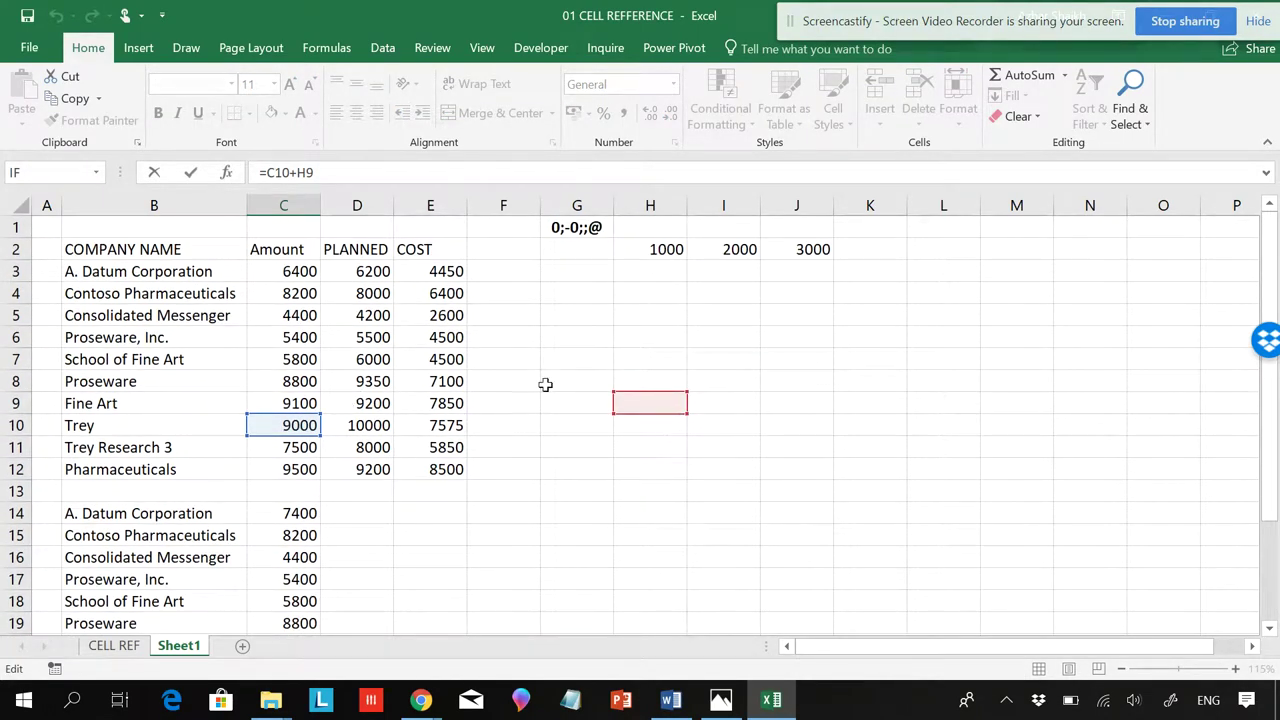
key("ctrl+Return")
scroll(516, 416, "up", 1)
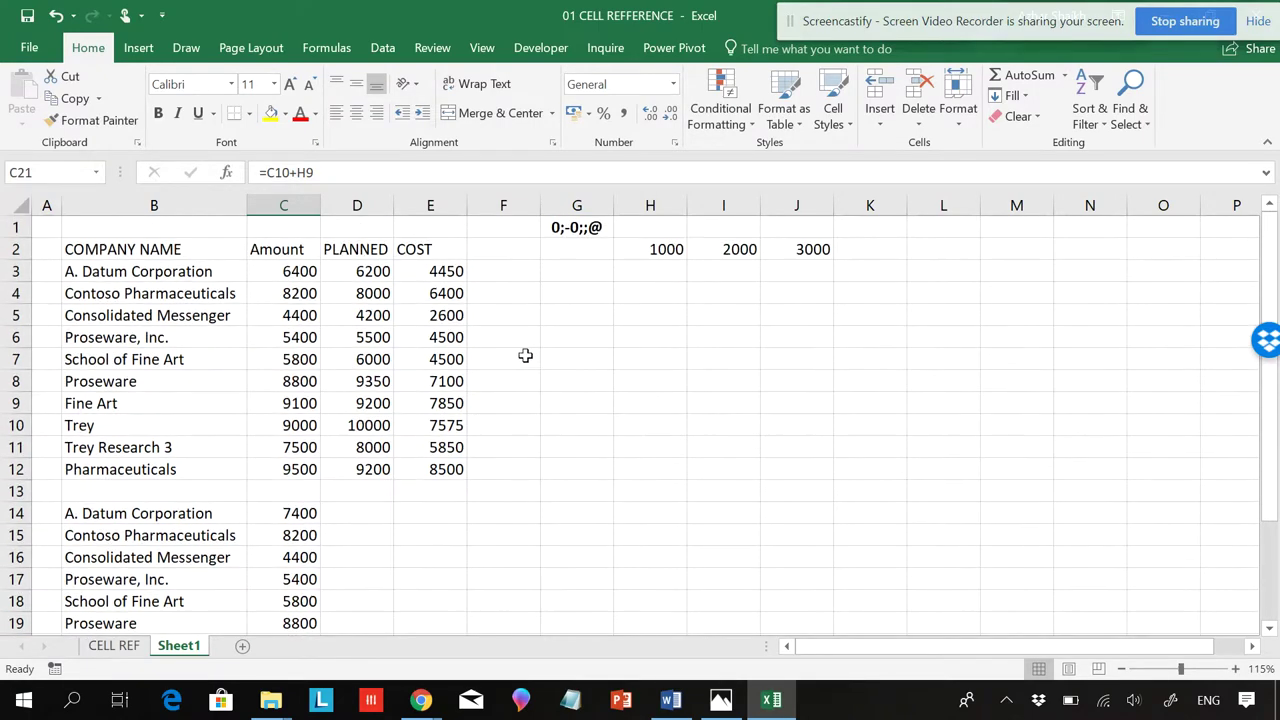
left_click(668, 250)
left_click(287, 515)
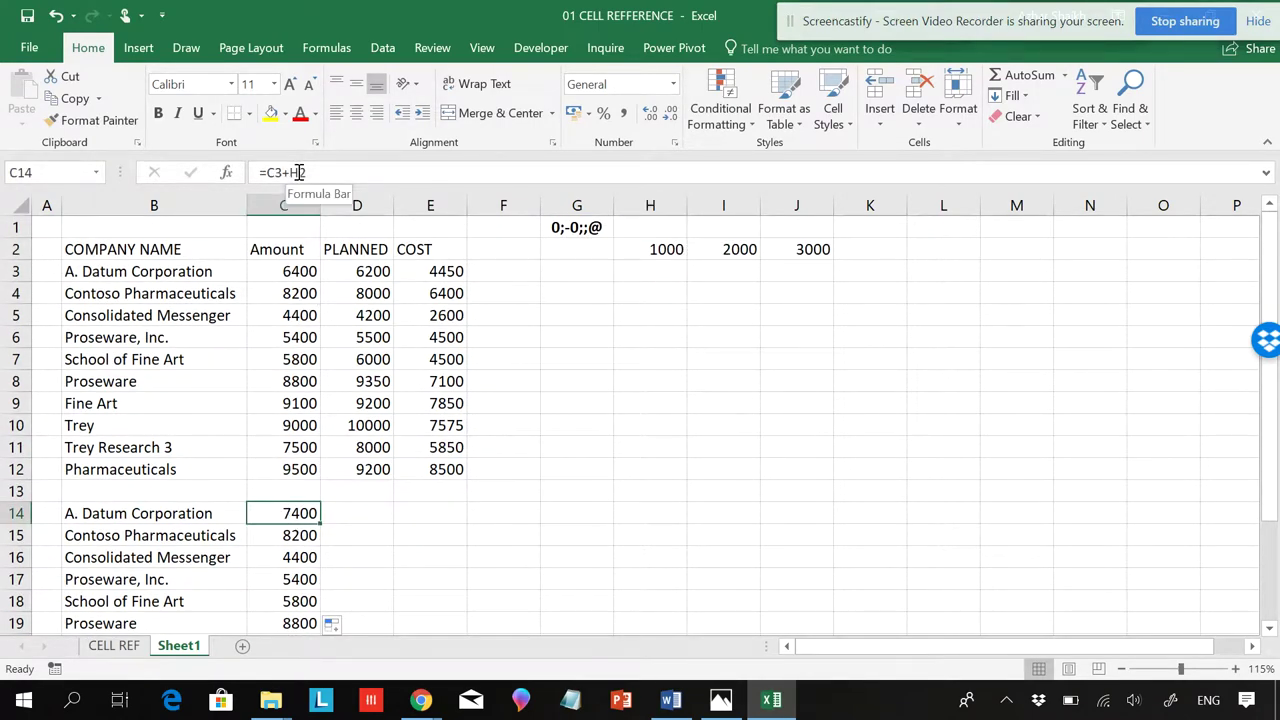
Enter =B14+$H$2 in C14 by mistake, which returns #VALUE!
type("=")
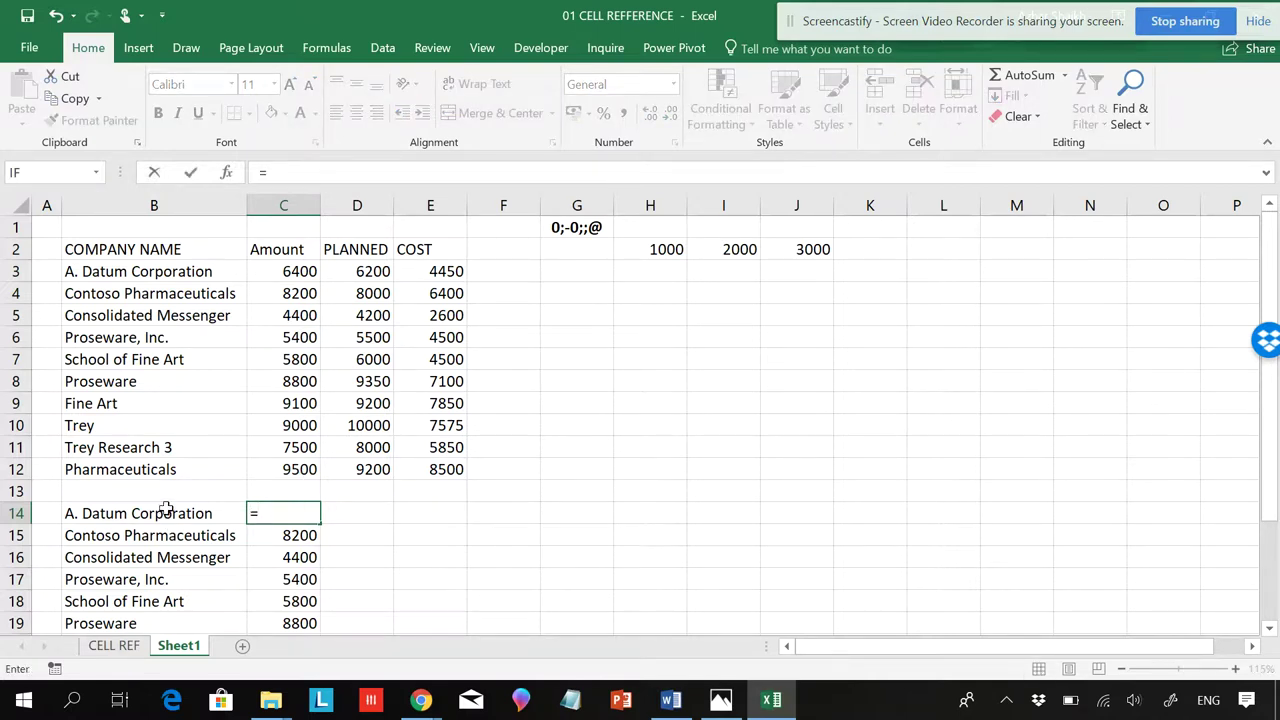
left_click(166, 510)
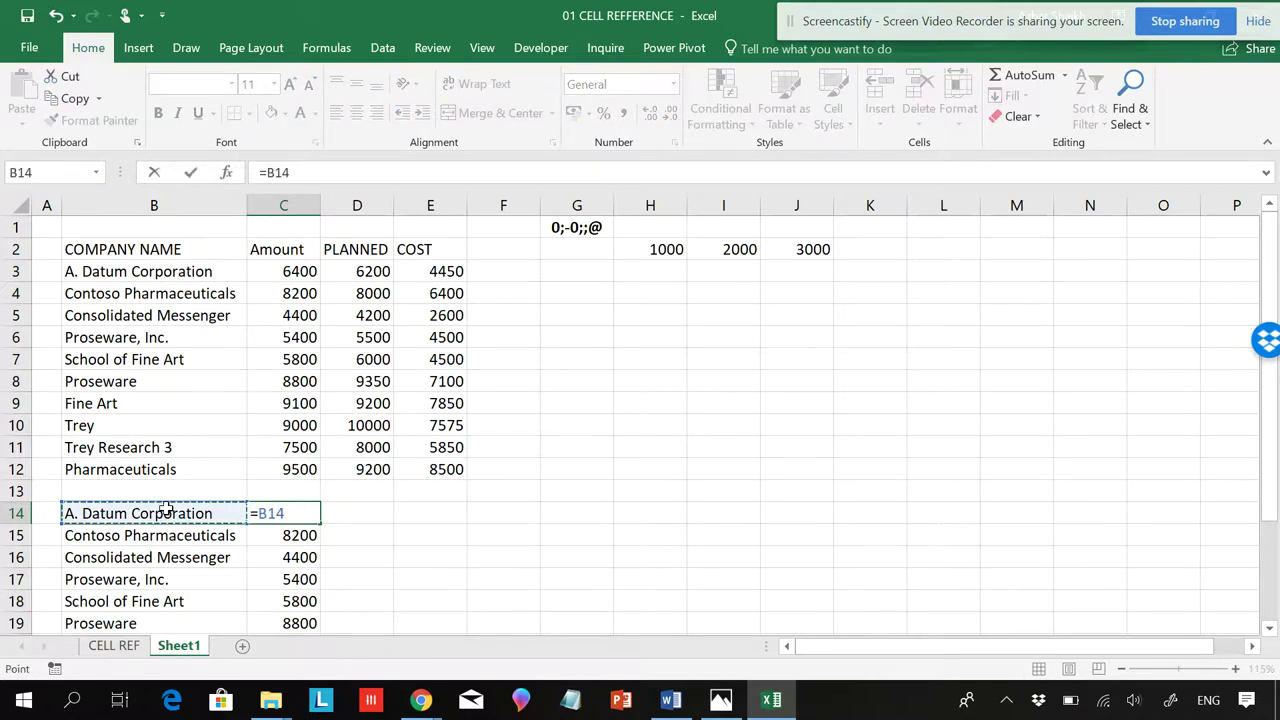
type("+")
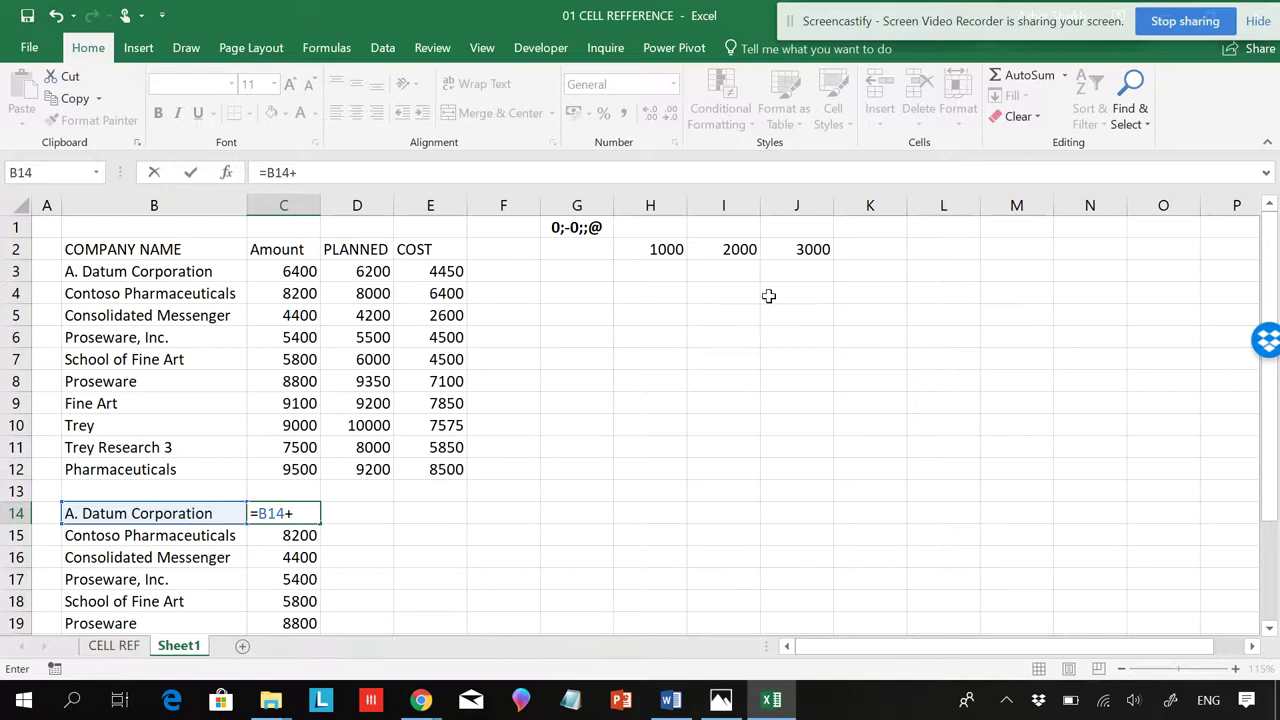
left_click(667, 249)
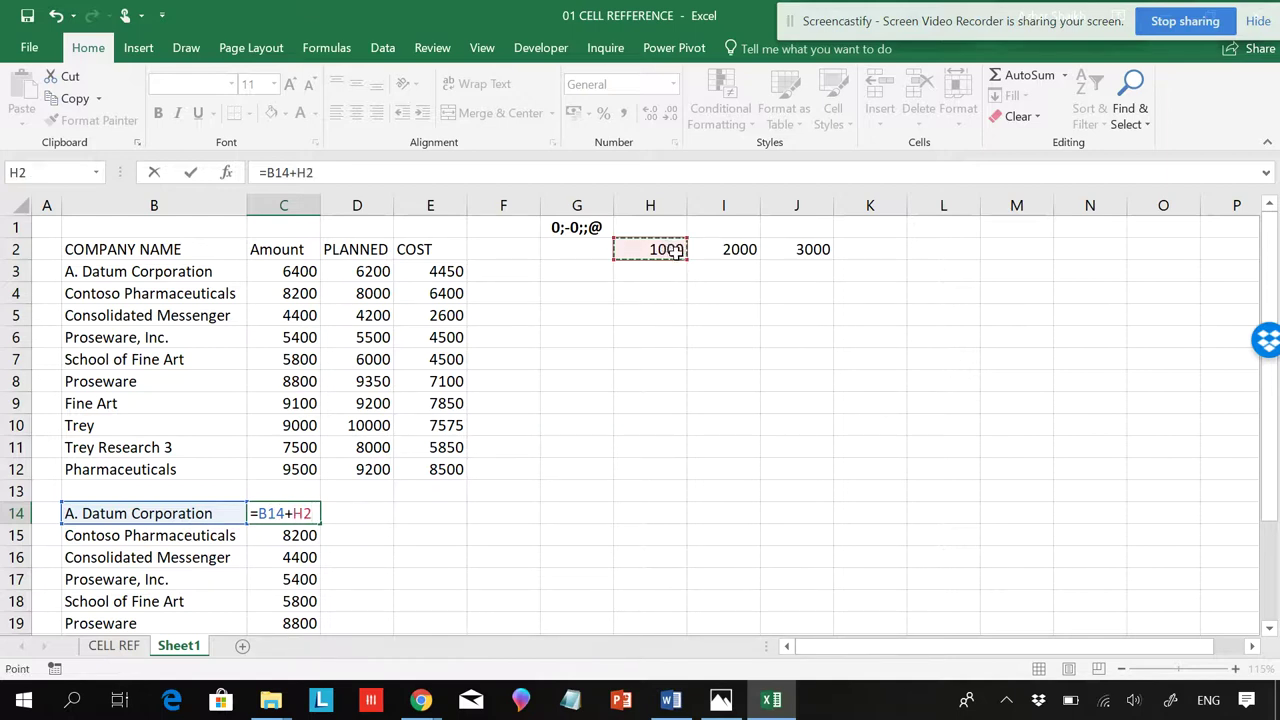
key("F4")
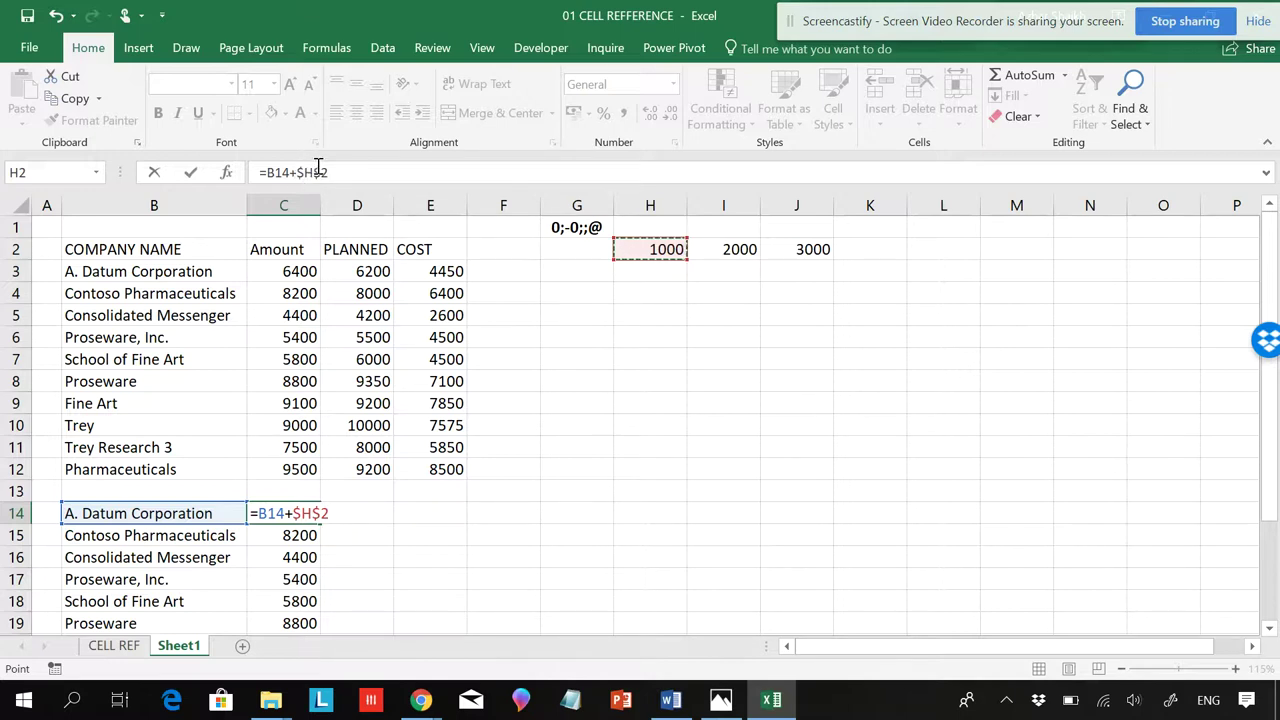
key("Return")
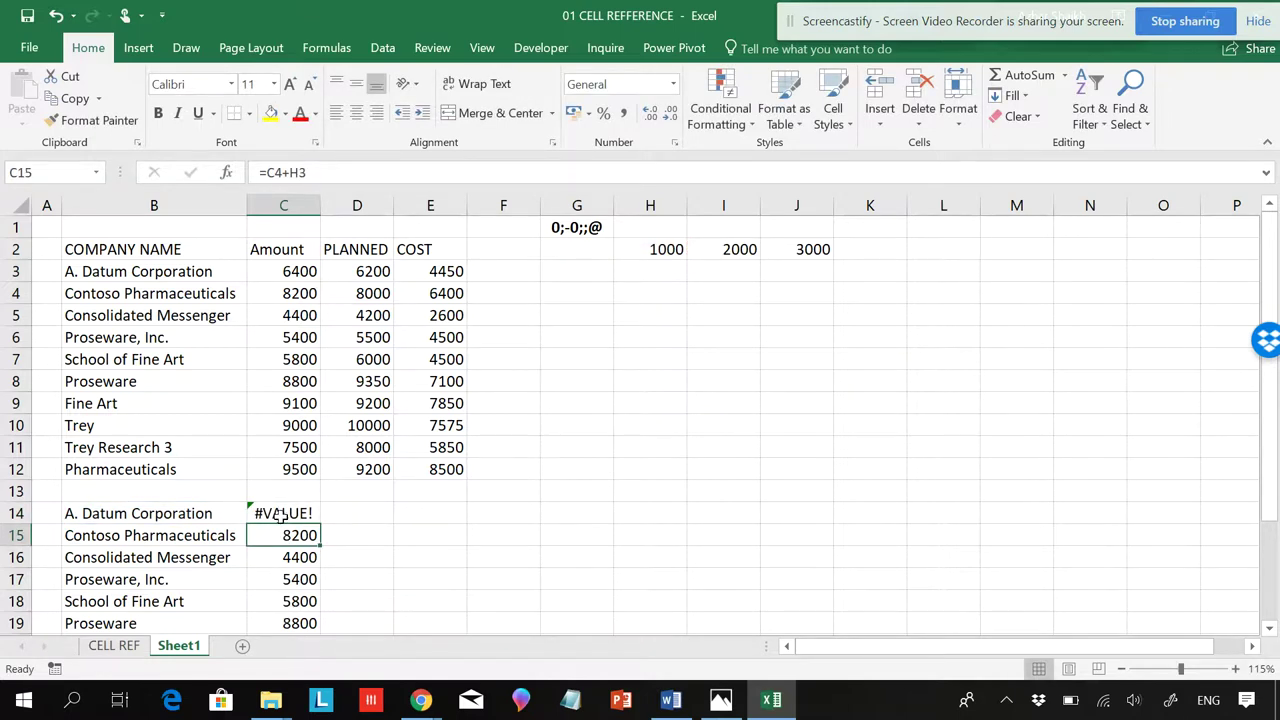
left_click(282, 513)
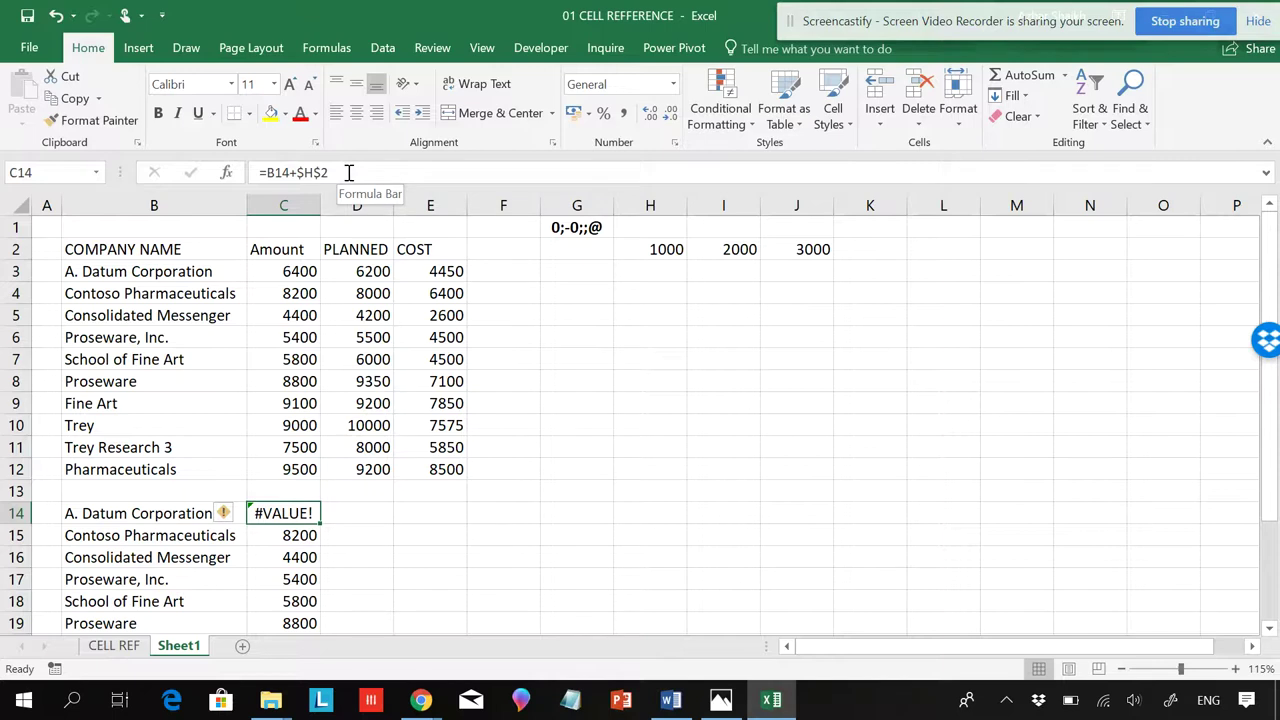
key("Down")
Re-enter C14 as =C3+$H$2 so it returns 7400
left_click(279, 511)
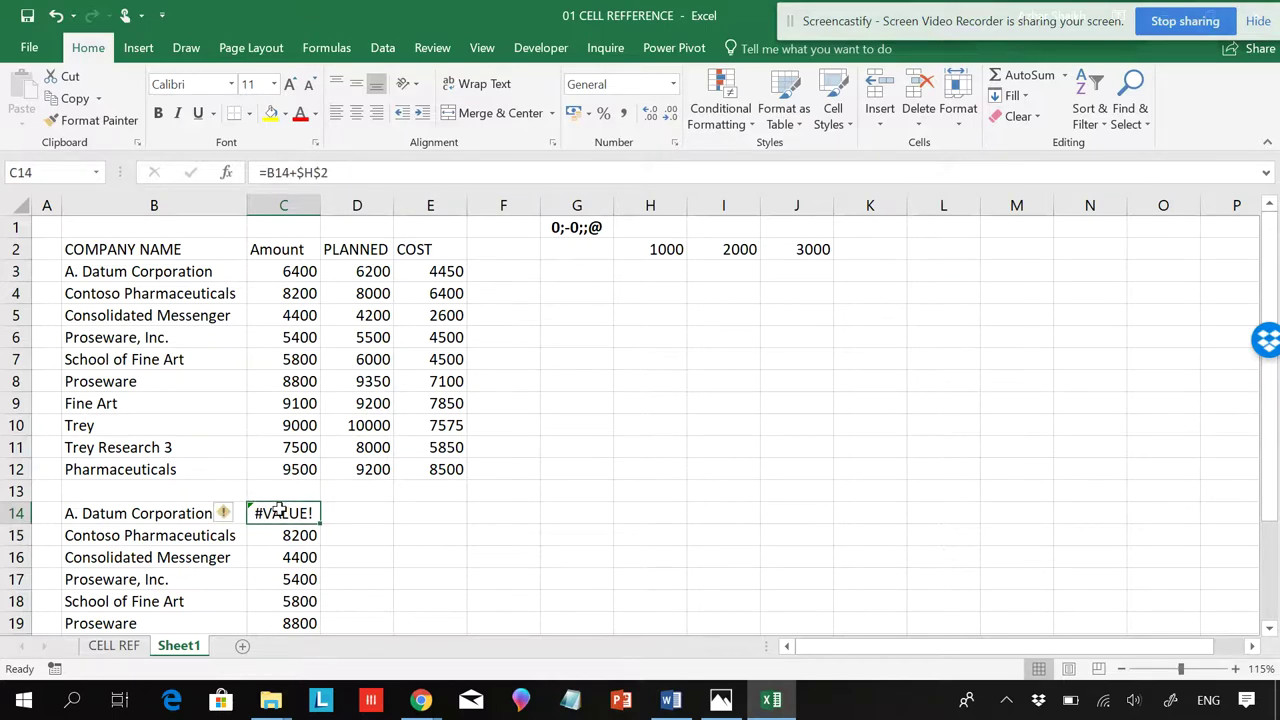
type("=")
left_click(297, 277)
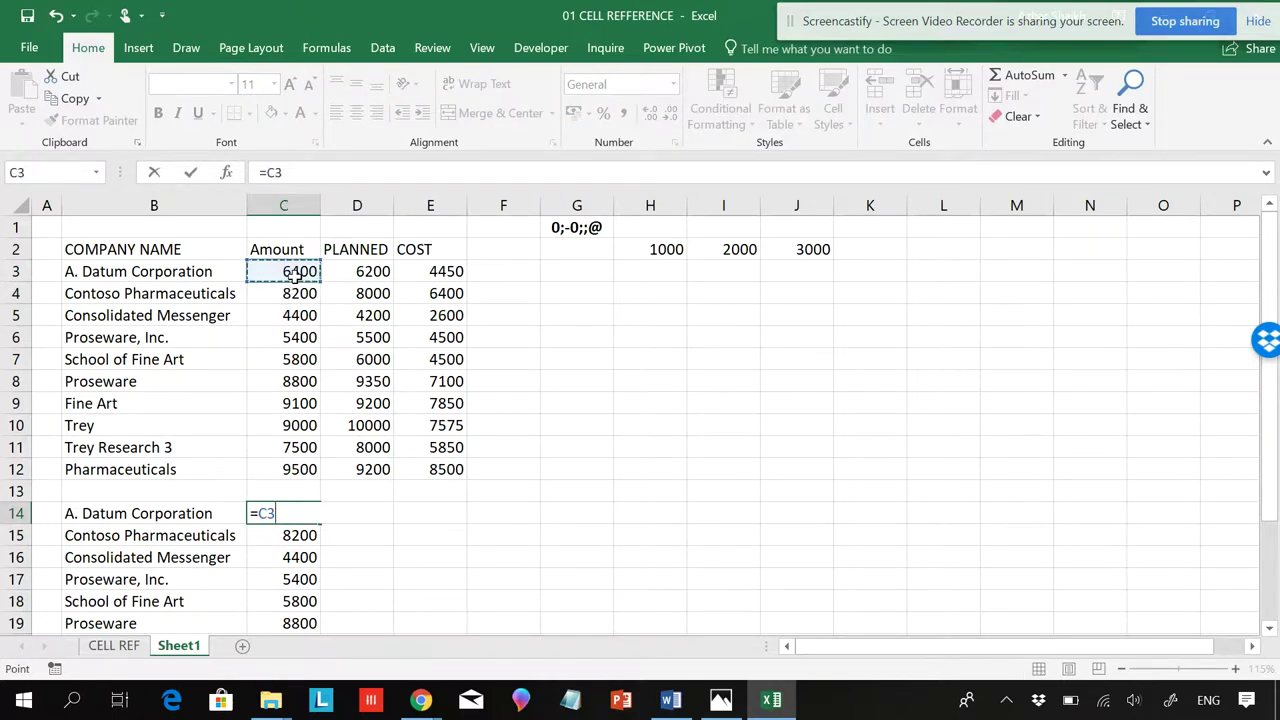
type("+")
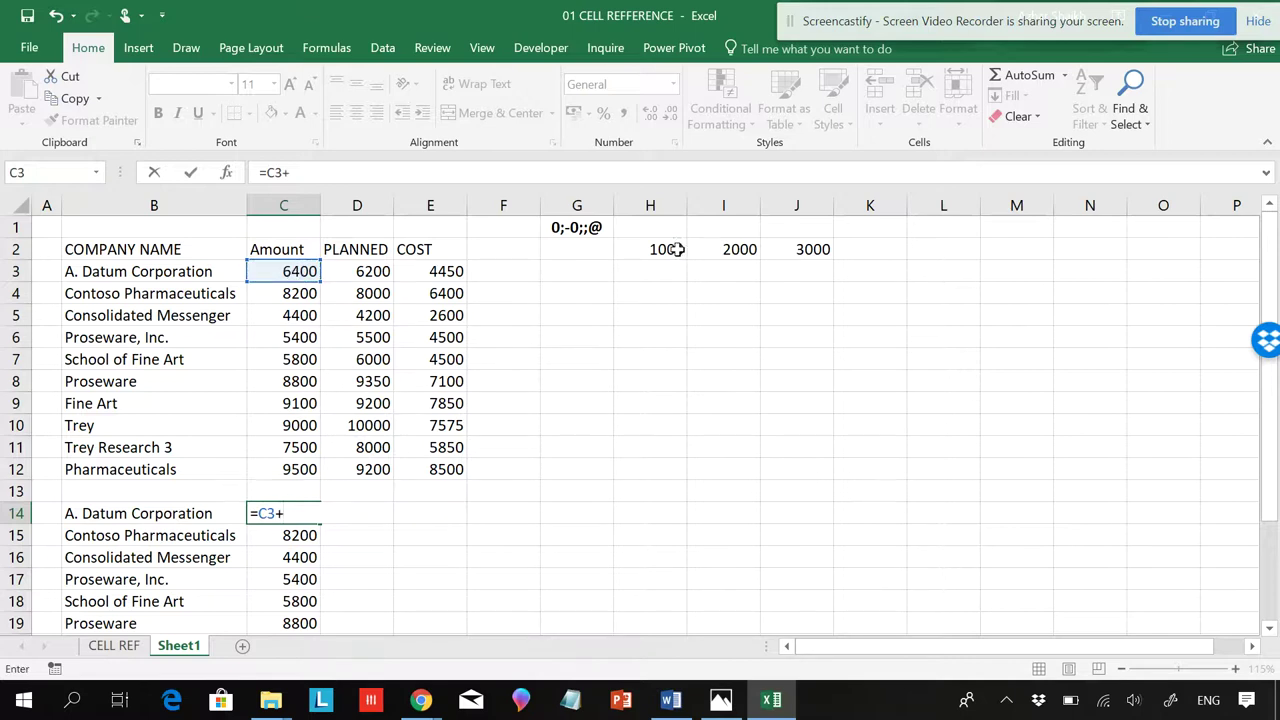
left_click(677, 249)
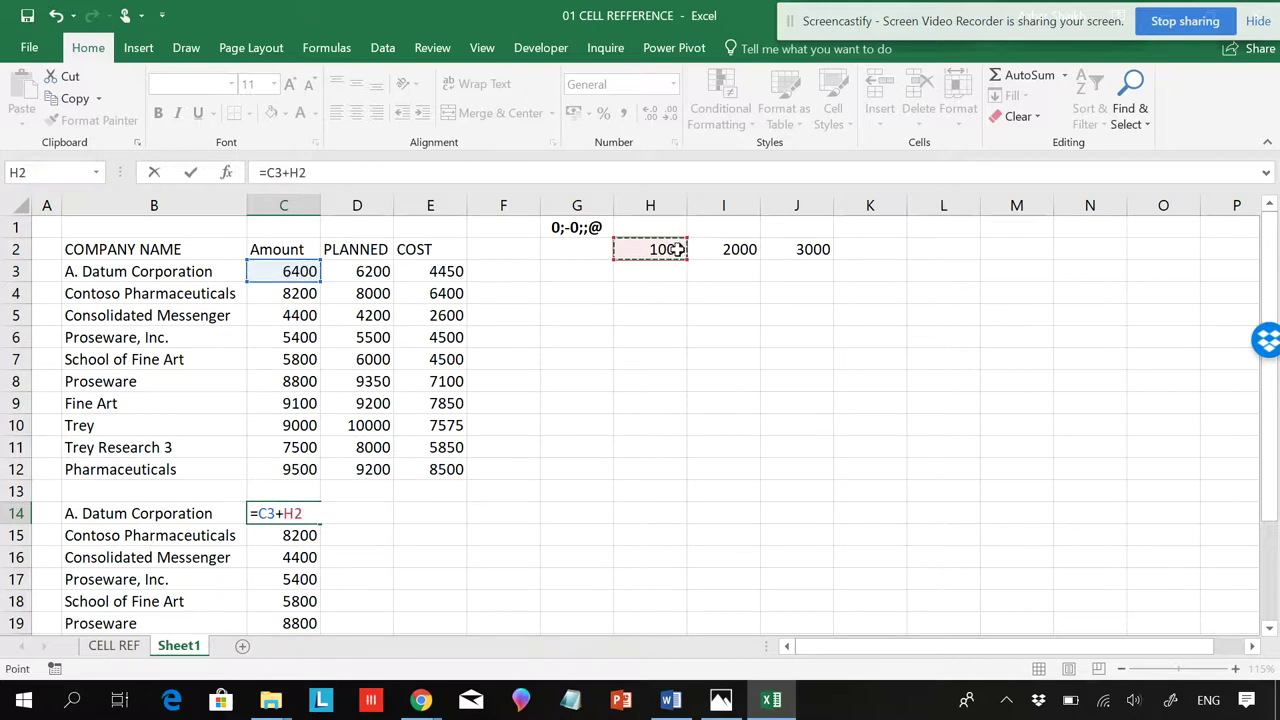
key("F4")
key("Return")
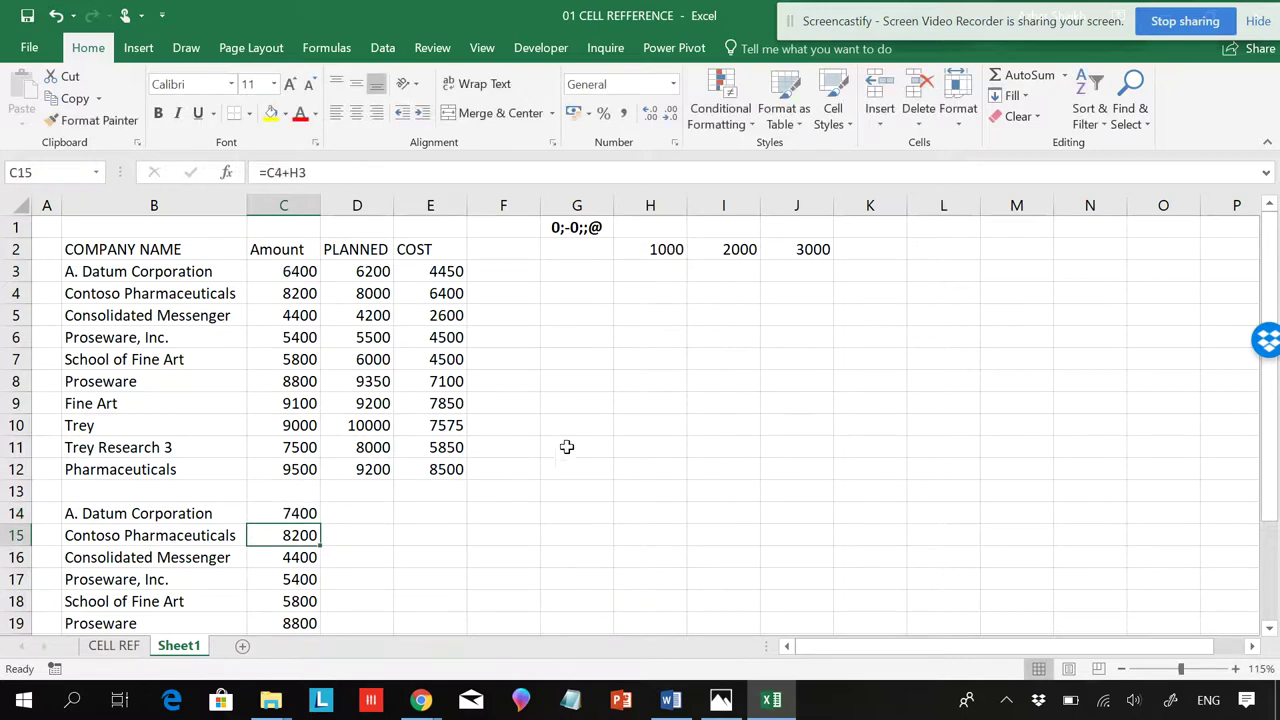
left_click(284, 515)
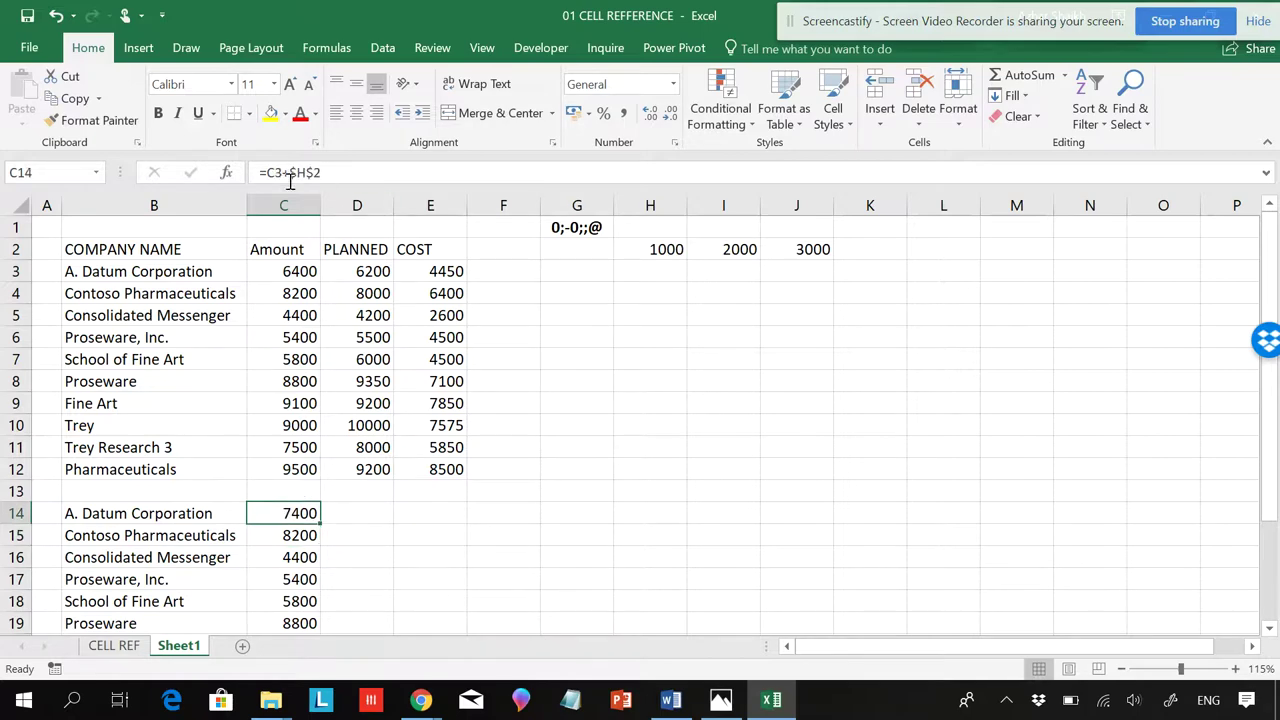
left_click(118, 648)
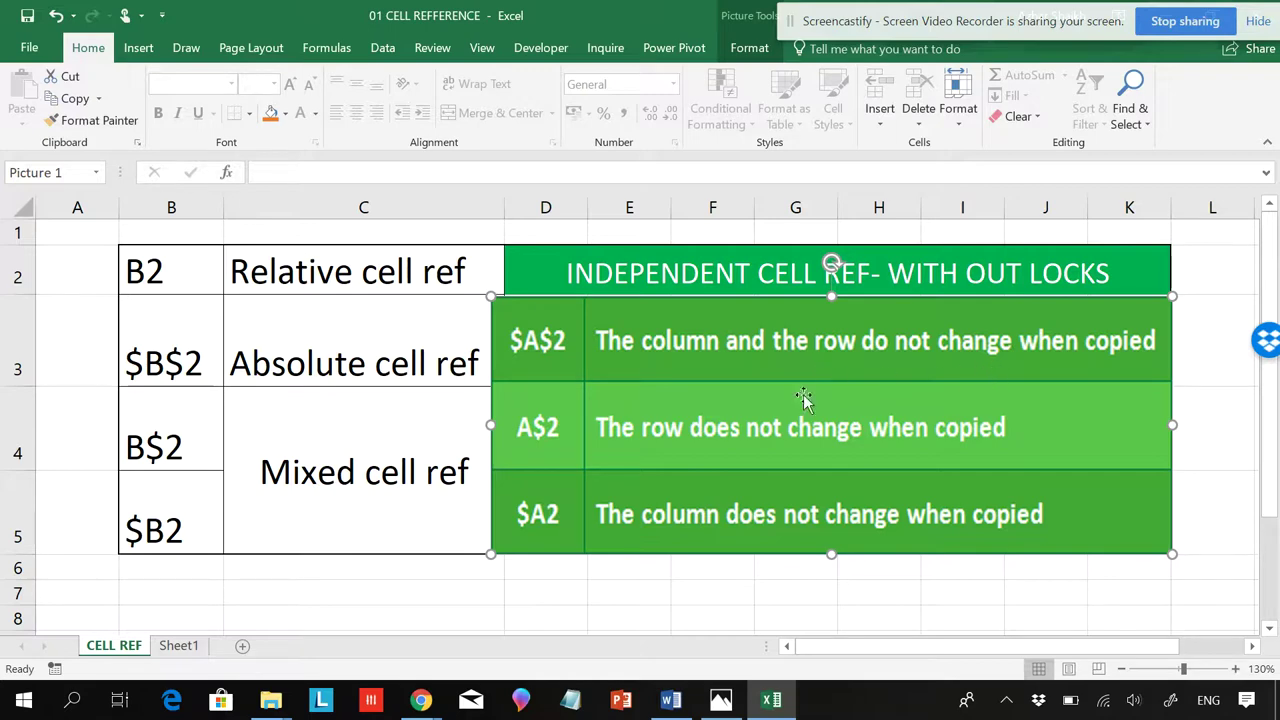
left_click(178, 645)
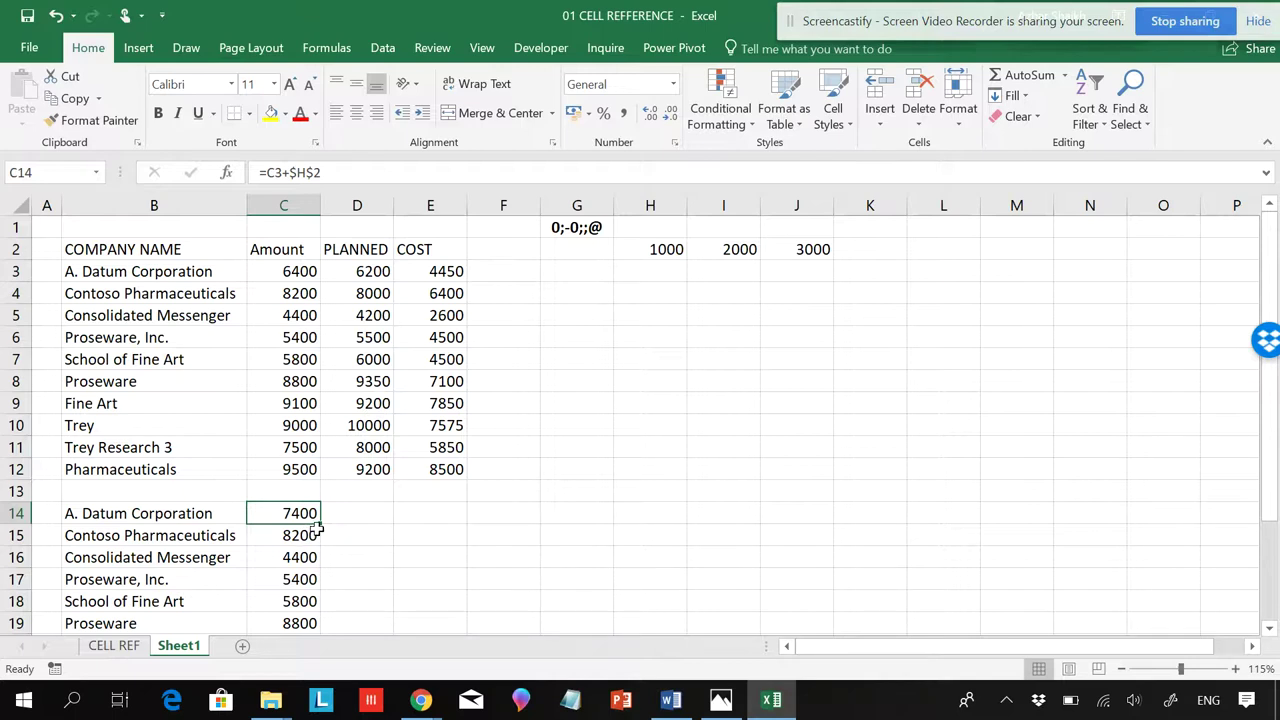
Fill C14's =C3+$H$2 formula down column C through C21
left_click_drag(321, 524, 318, 604)
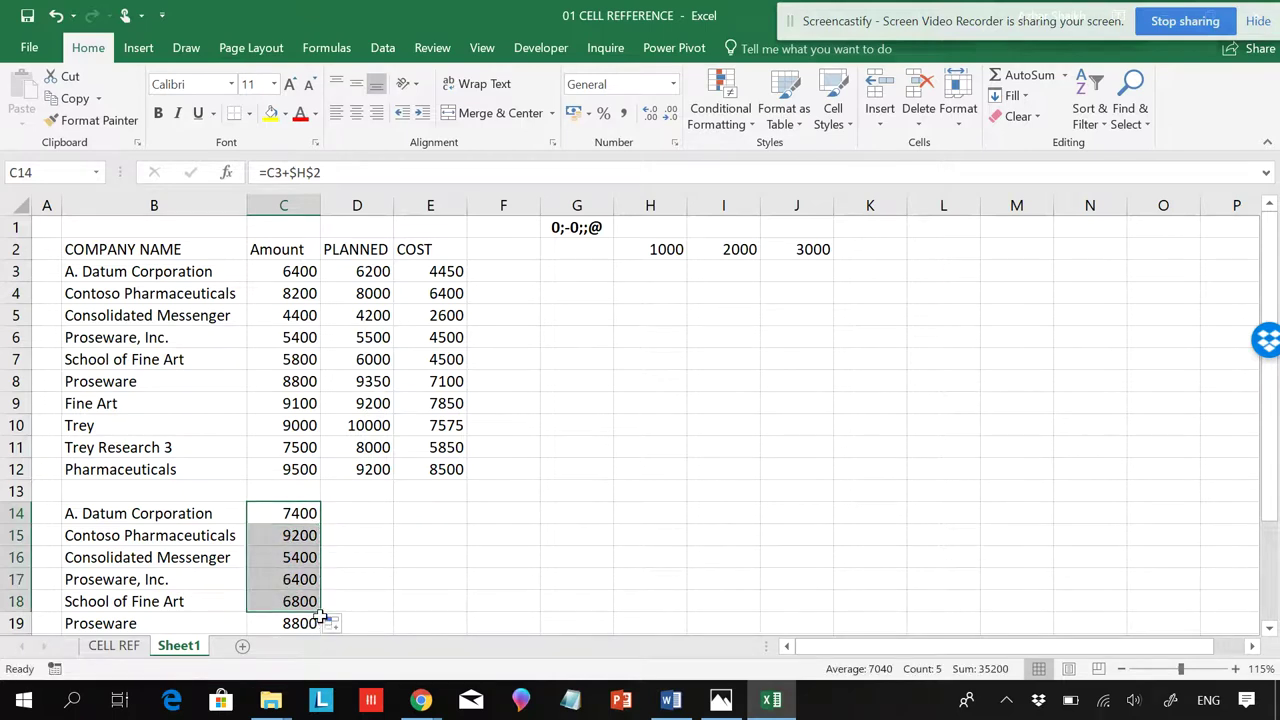
left_click(318, 618)
left_click(300, 514)
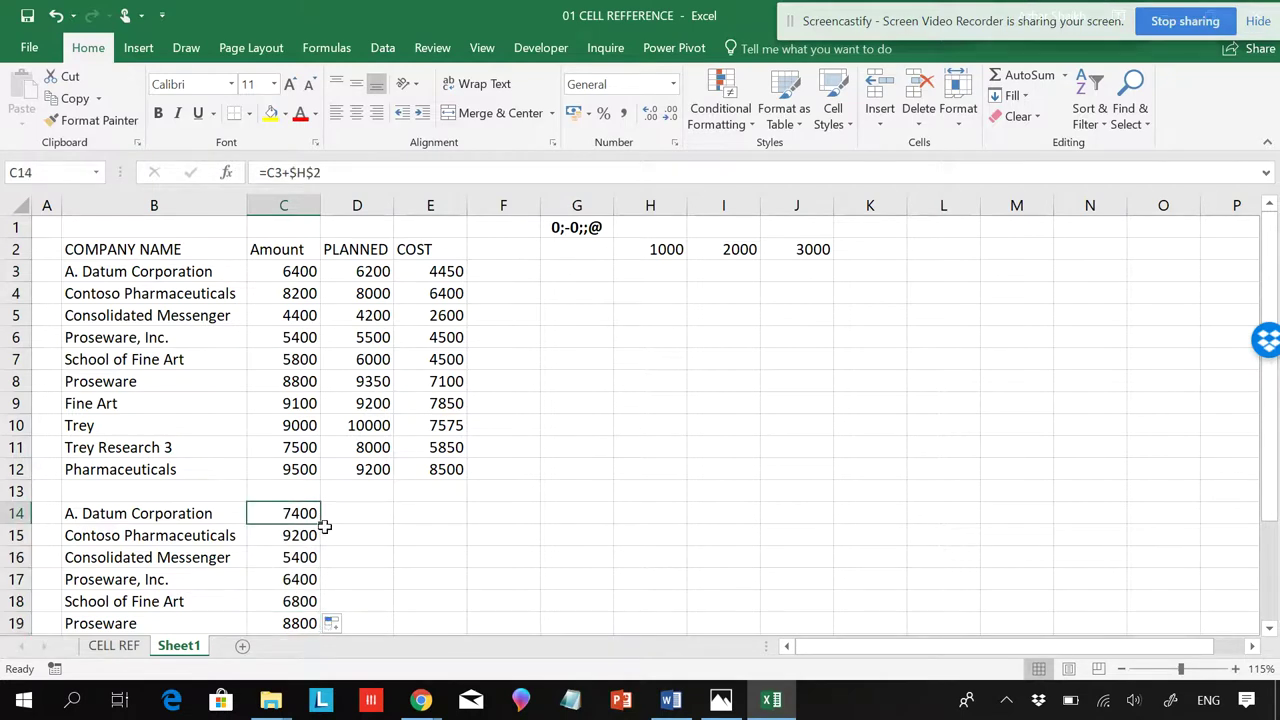
key("ctrl+shift+Down")
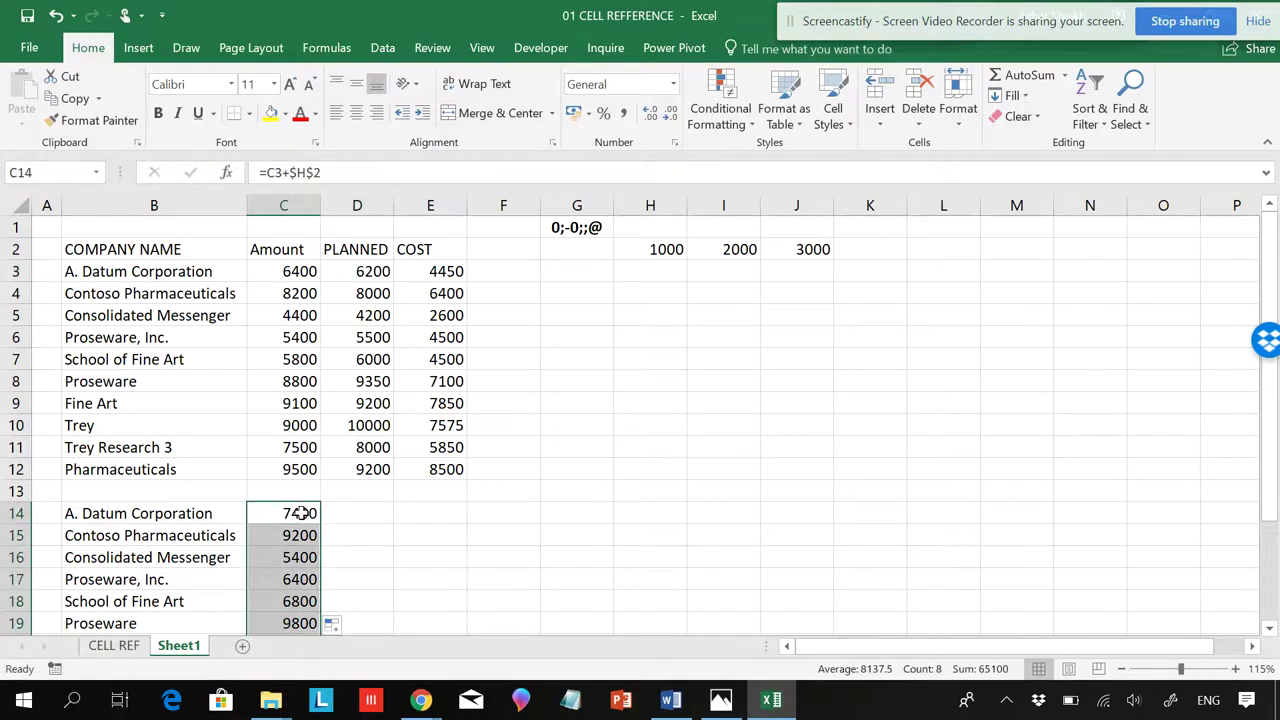
Inspect C14, C15, C16 and C18 to confirm each still adds $H$2
double_click(300, 513)
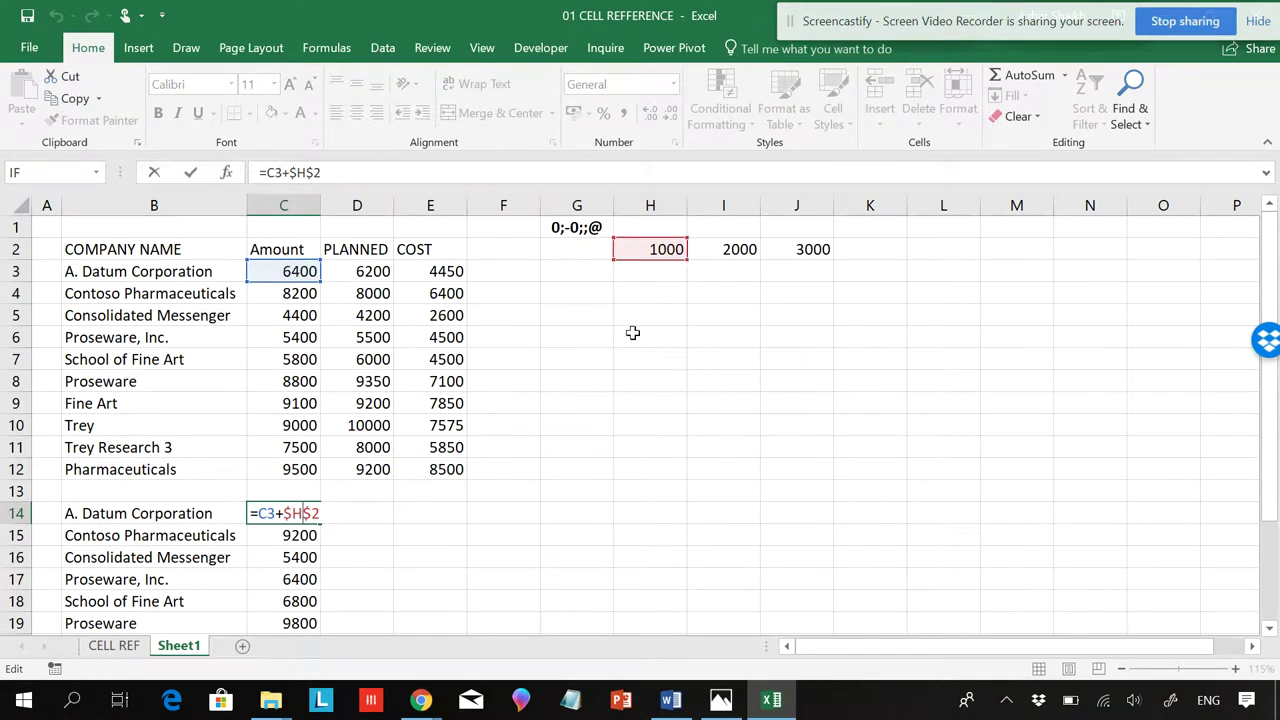
key("Escape")
type("`")
key("Escape")
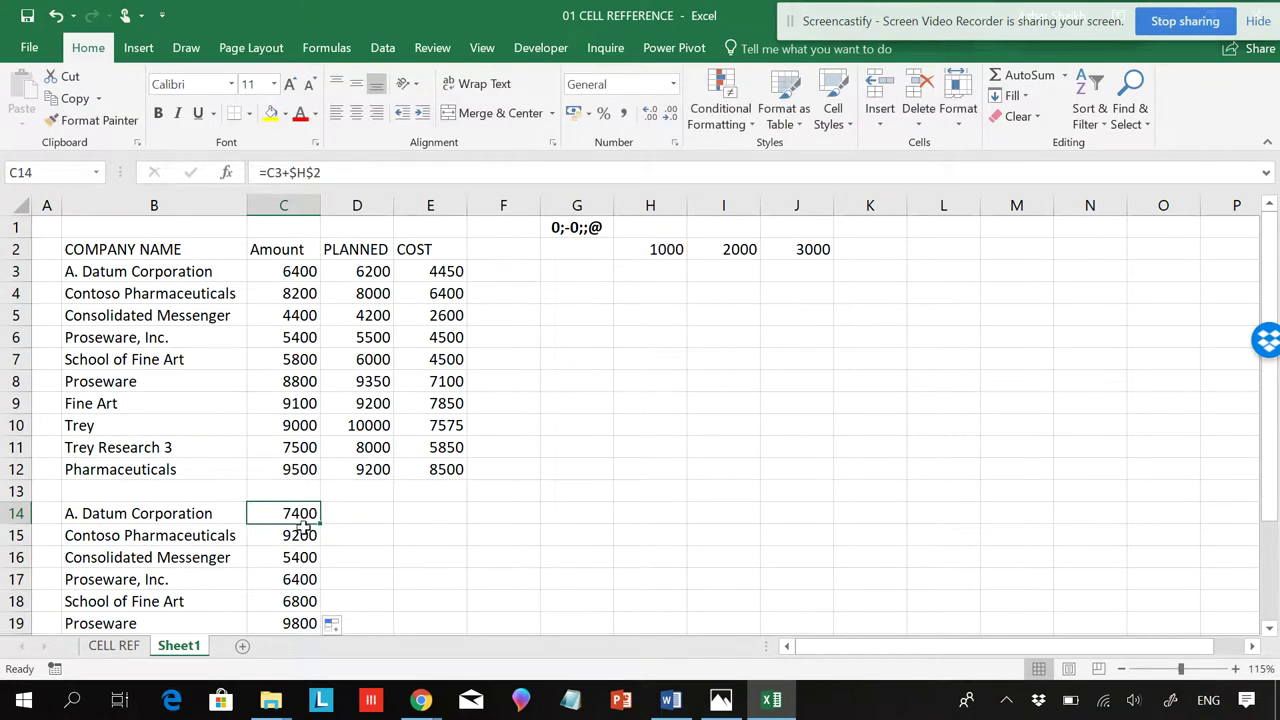
left_click(300, 535)
double_click(300, 535)
key("Escape")
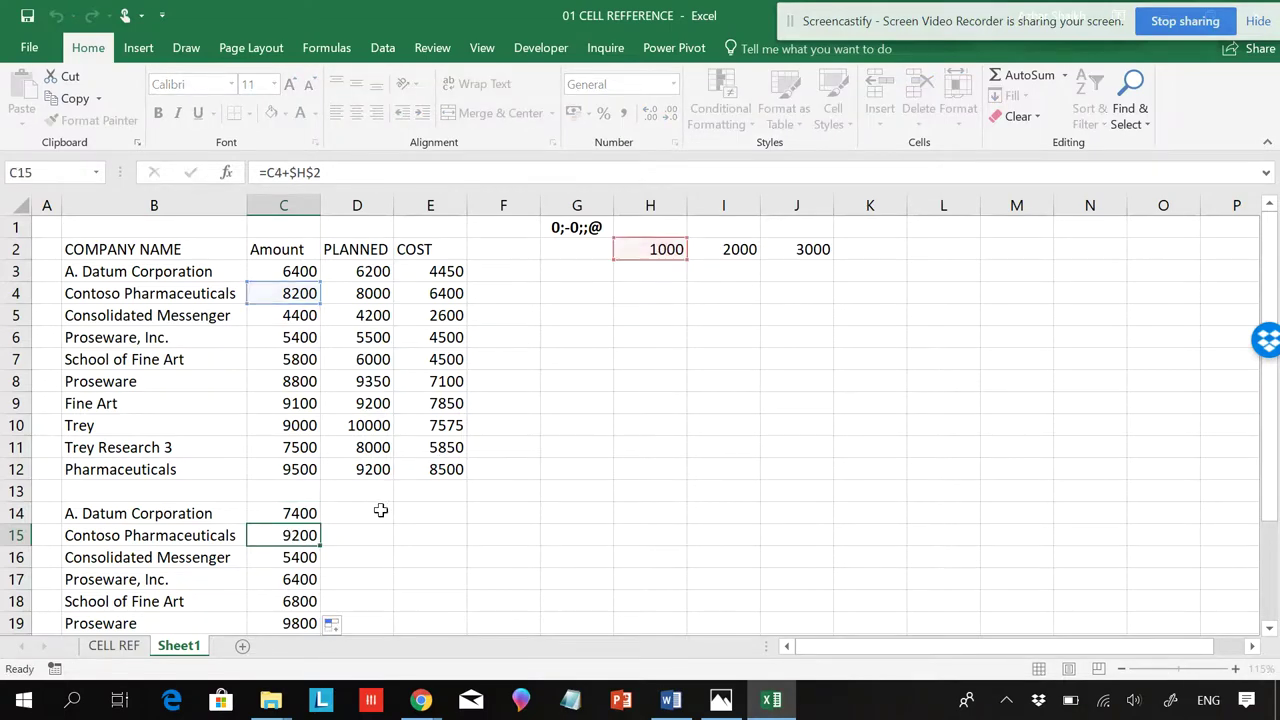
double_click(305, 557)
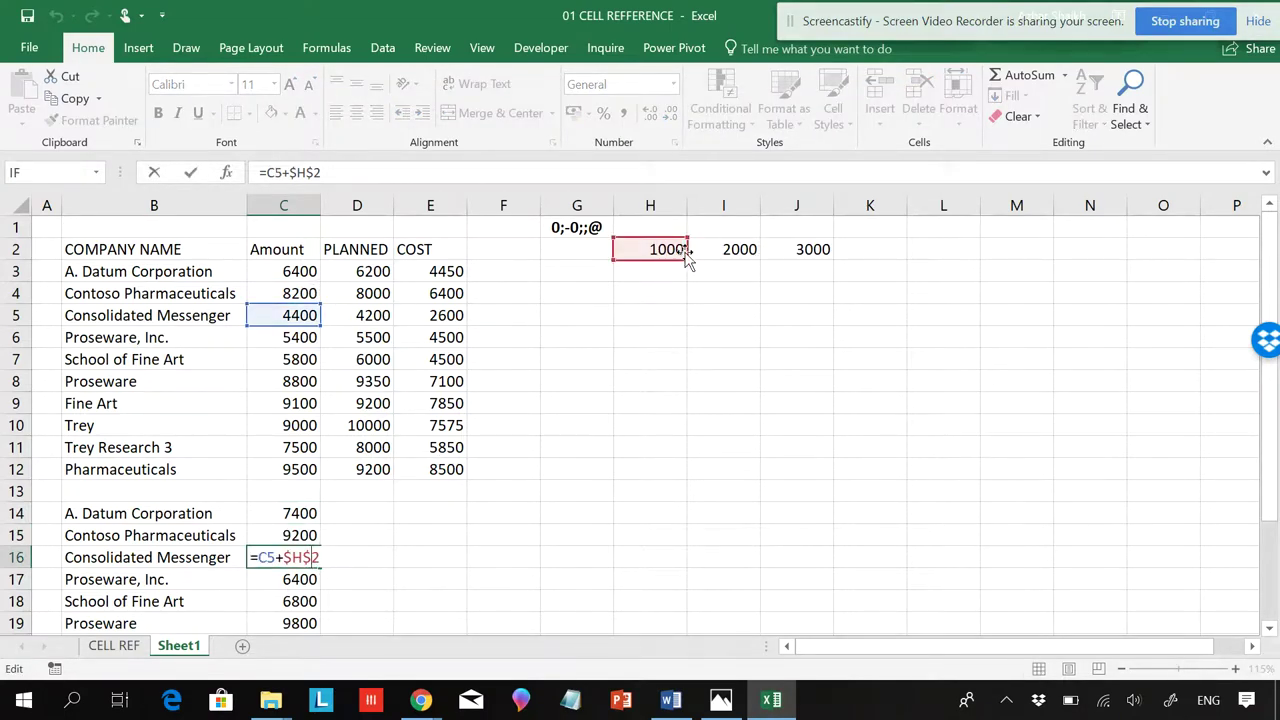
key("Escape")
double_click(303, 601)
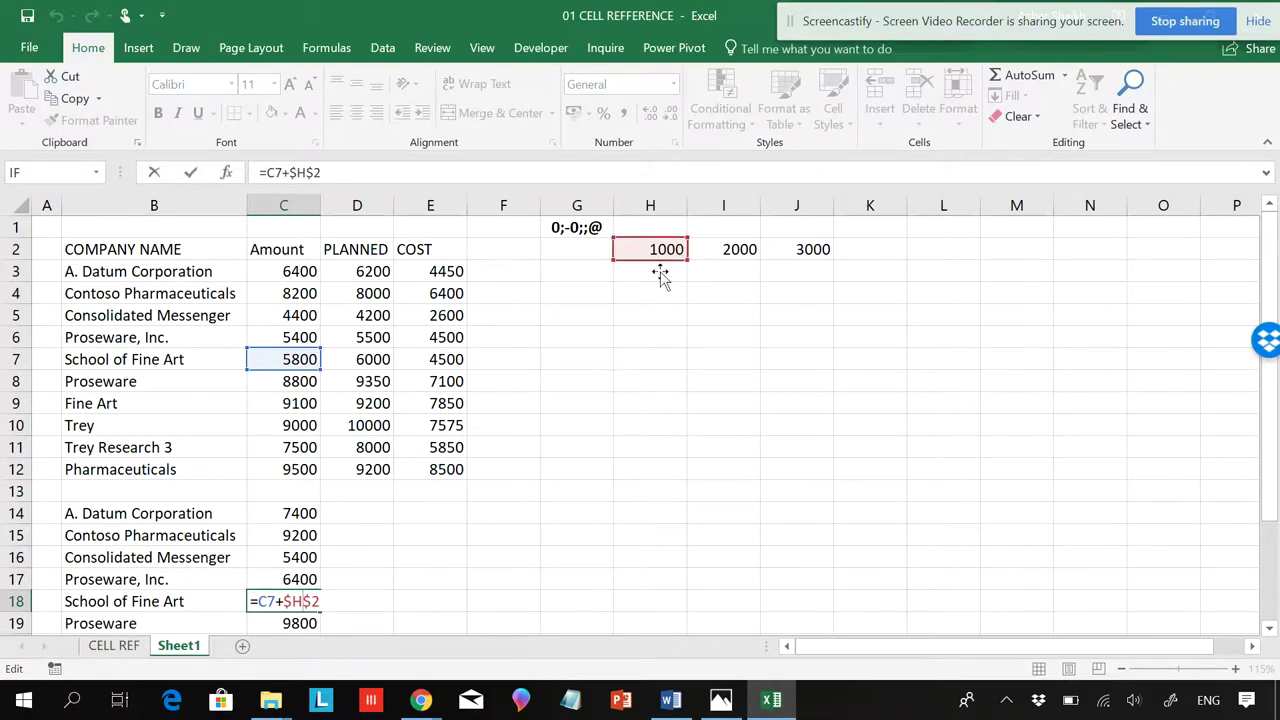
key("Escape")
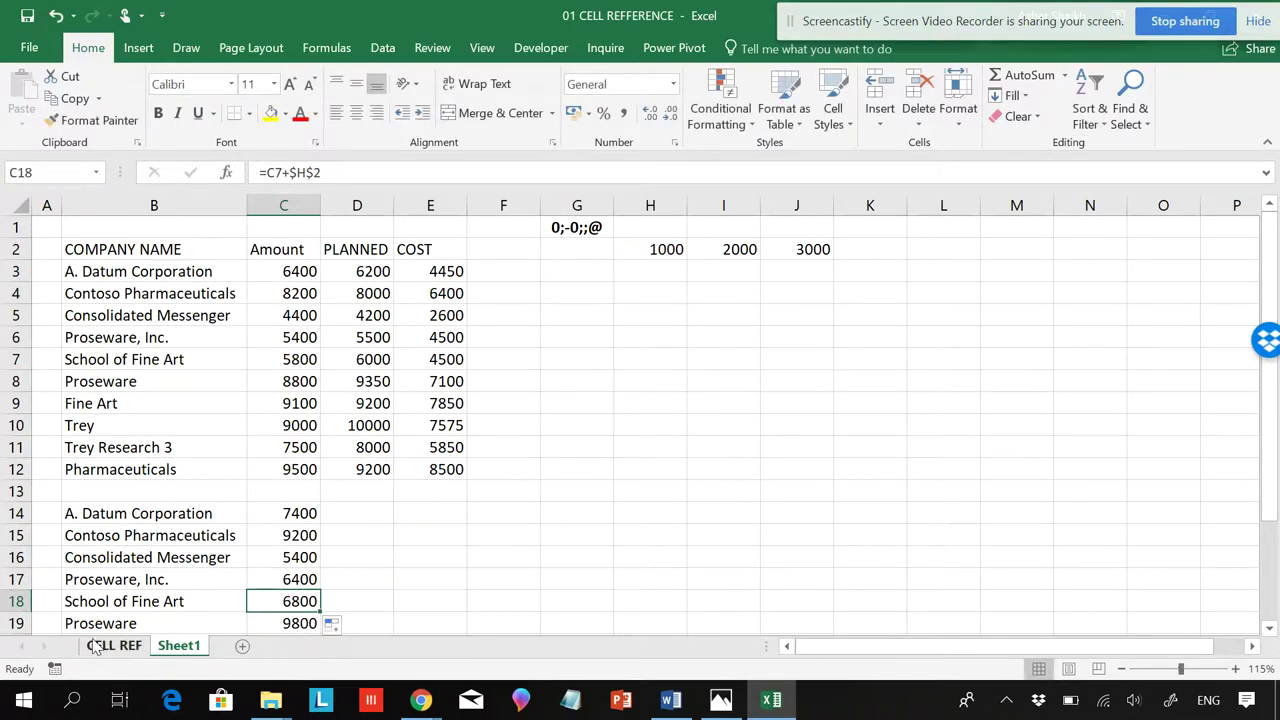
left_click(113, 645)
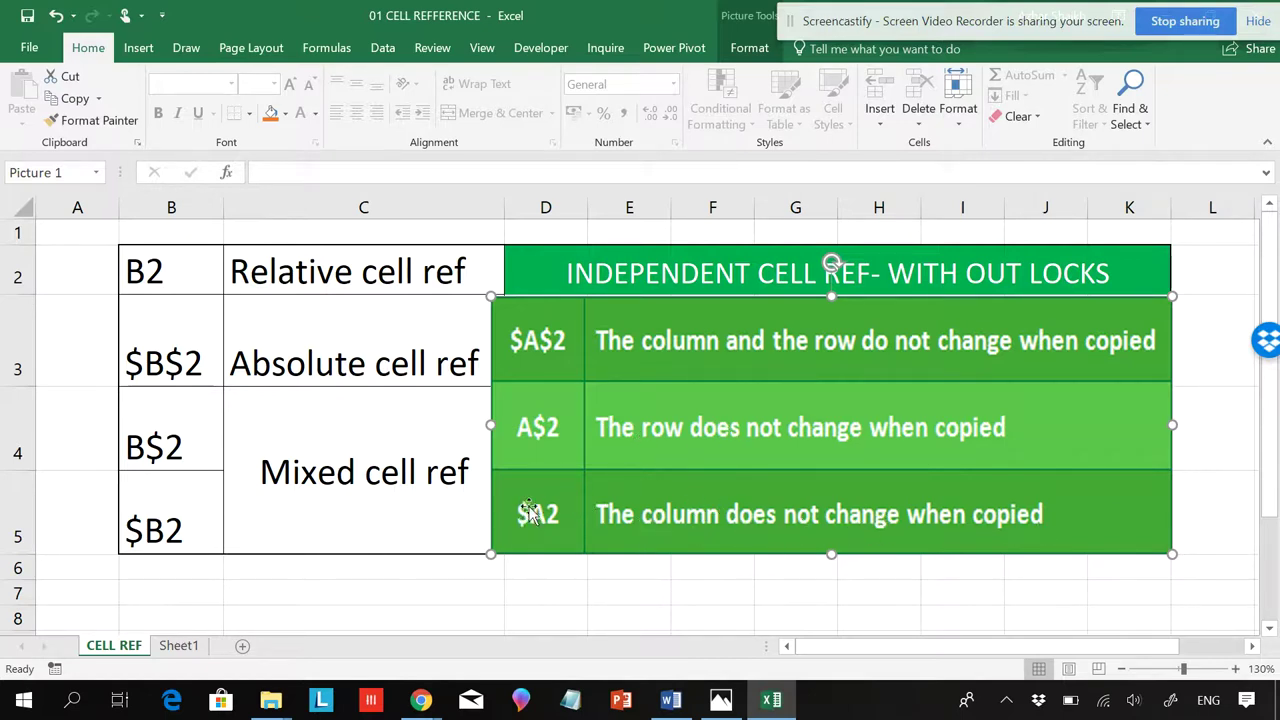
left_click(181, 648)
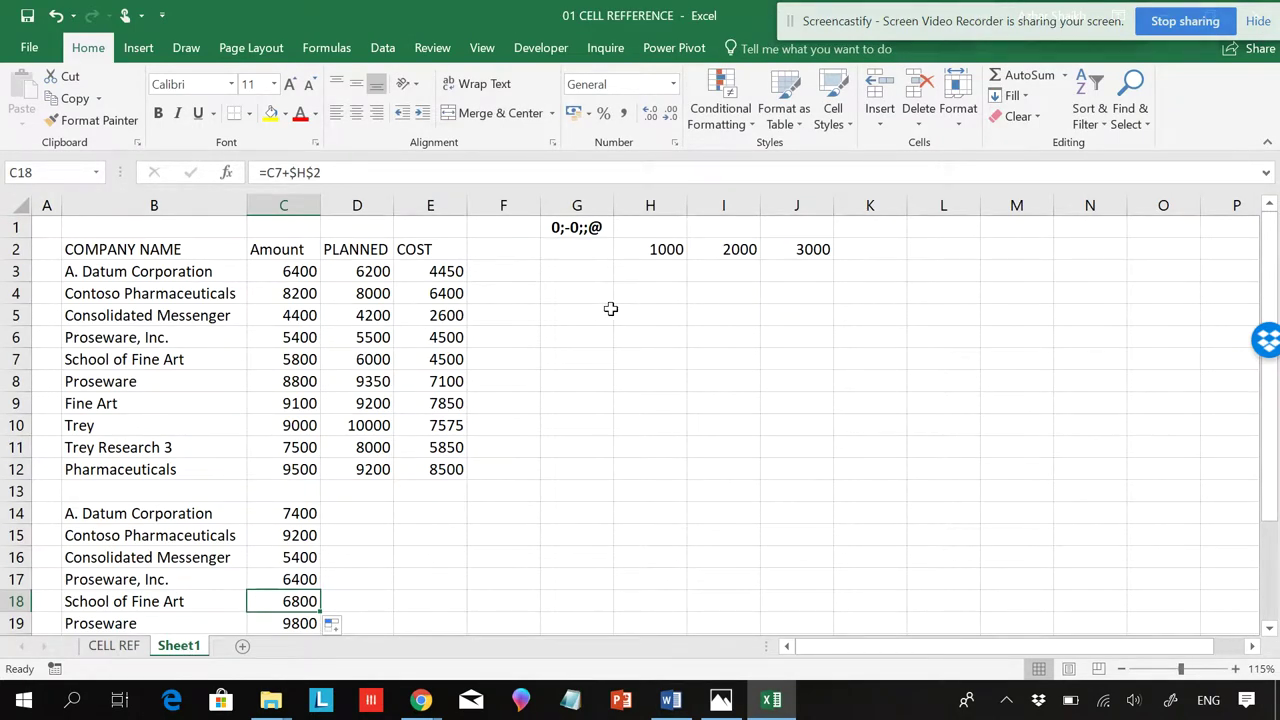
Enter =D3+E3 in G3 to total PLANNED plus COST, giving 10650
left_click(575, 281)
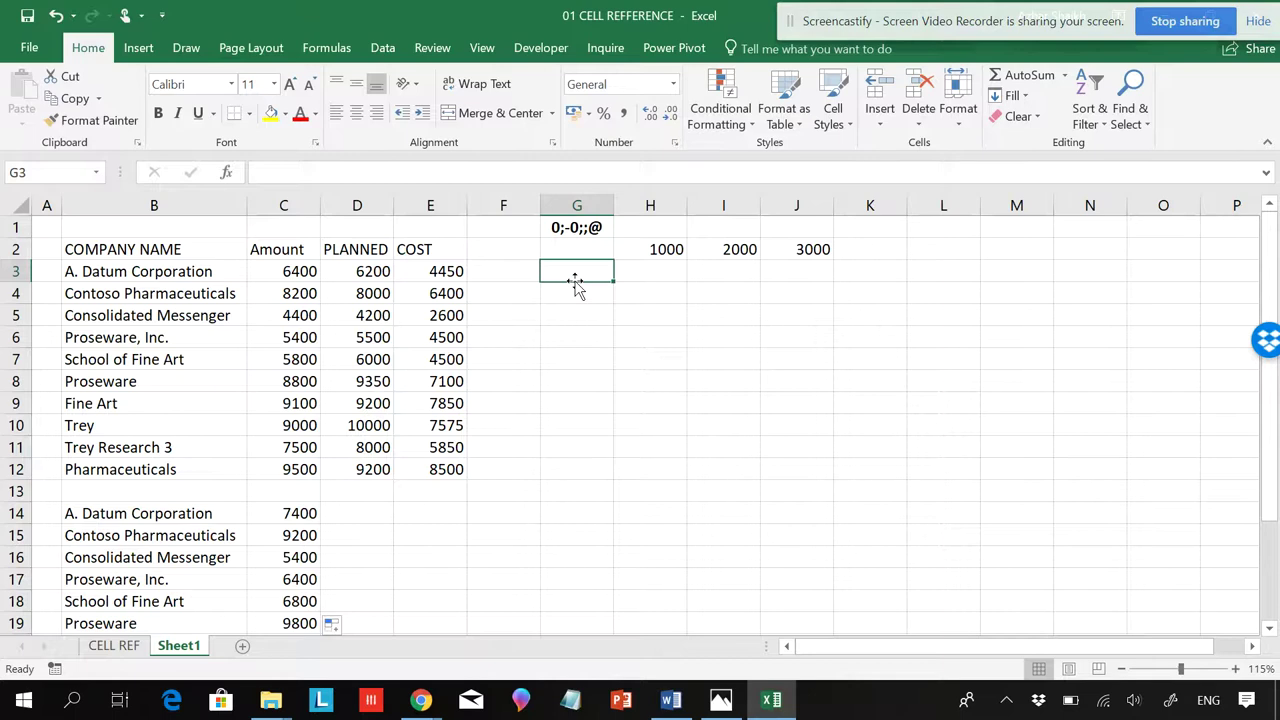
type("=")
left_click(388, 273)
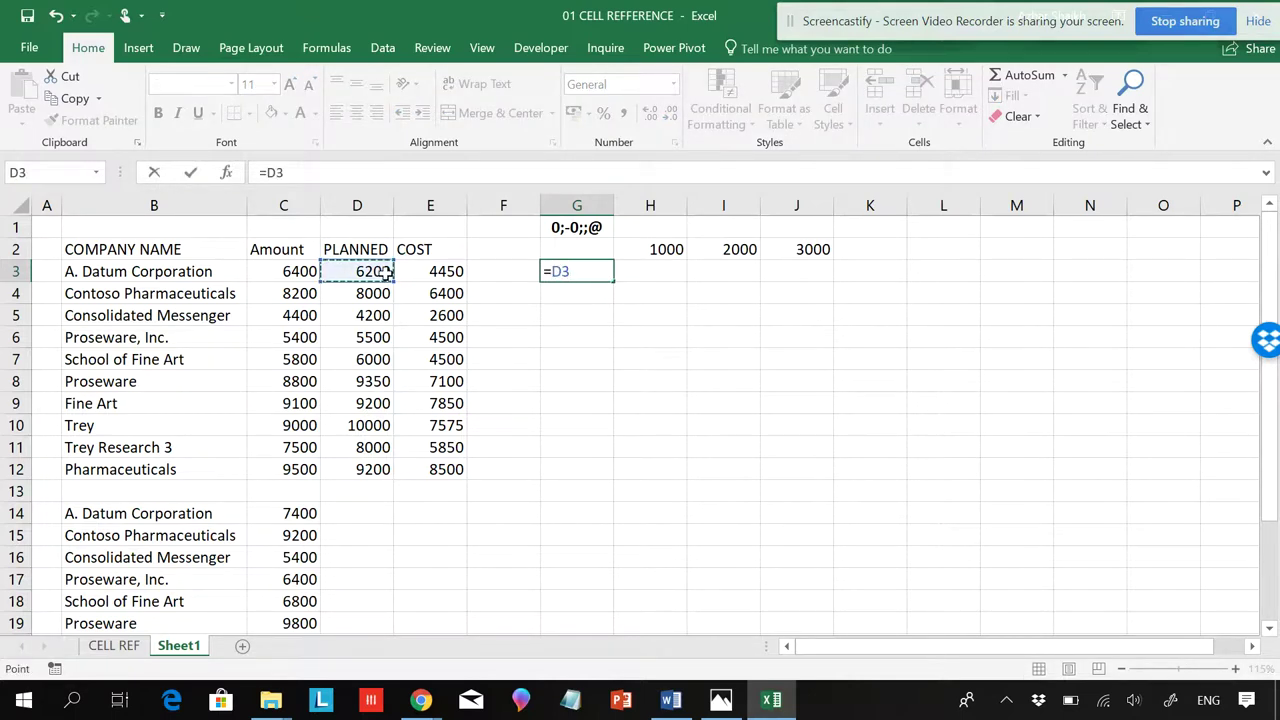
type("+")
left_click(443, 272)
key("Return")
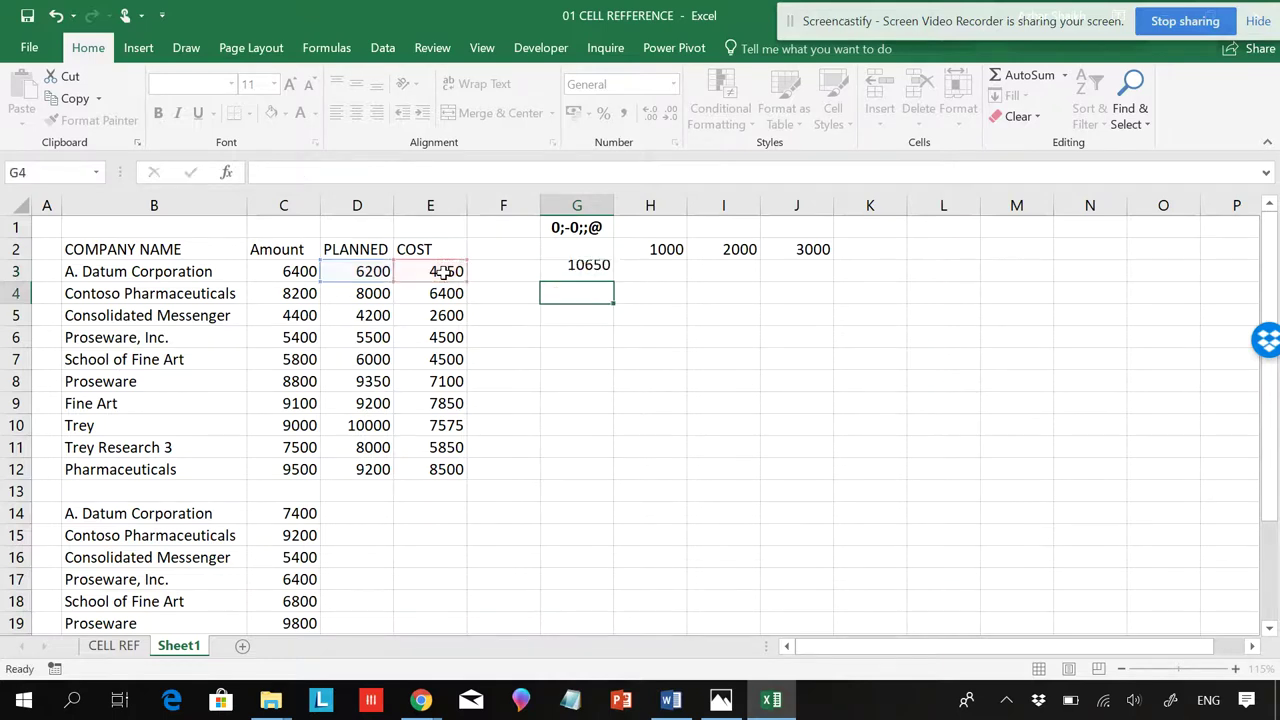
Fill G3 down through G12 and inspect the G4, G6 and G9 formulas
left_click(585, 276)
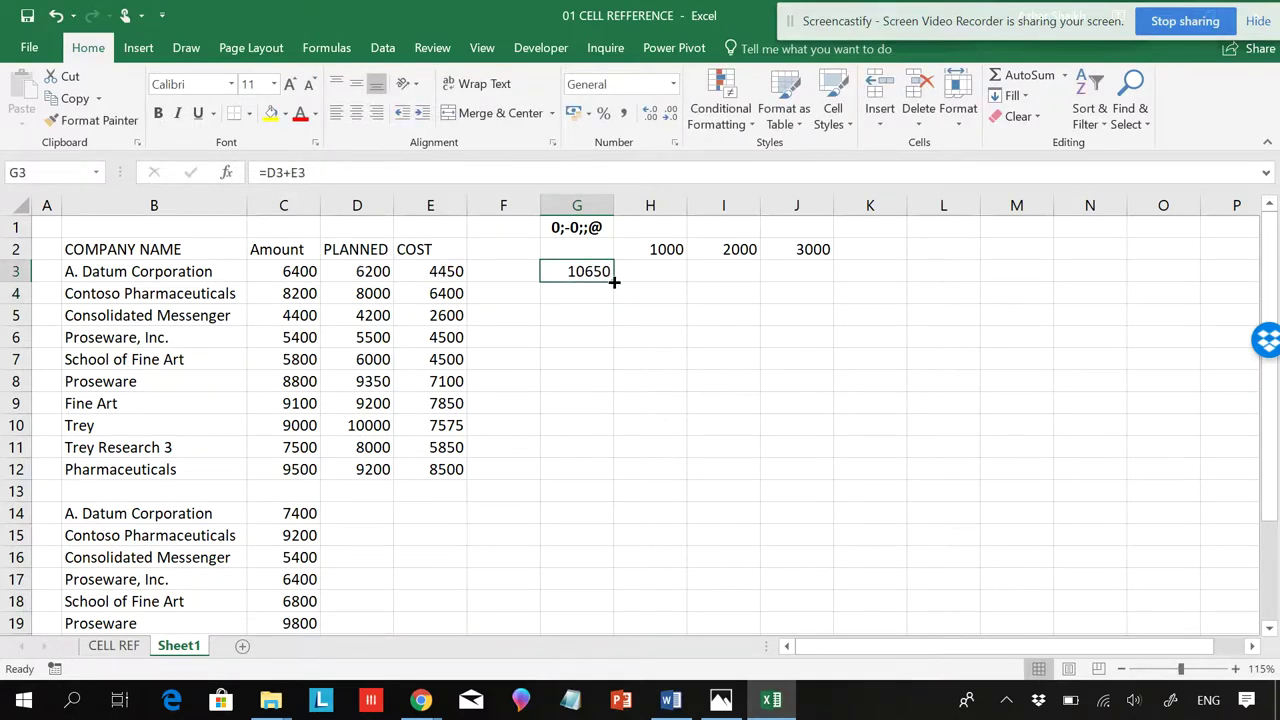
left_click_drag(613, 282, 600, 472)
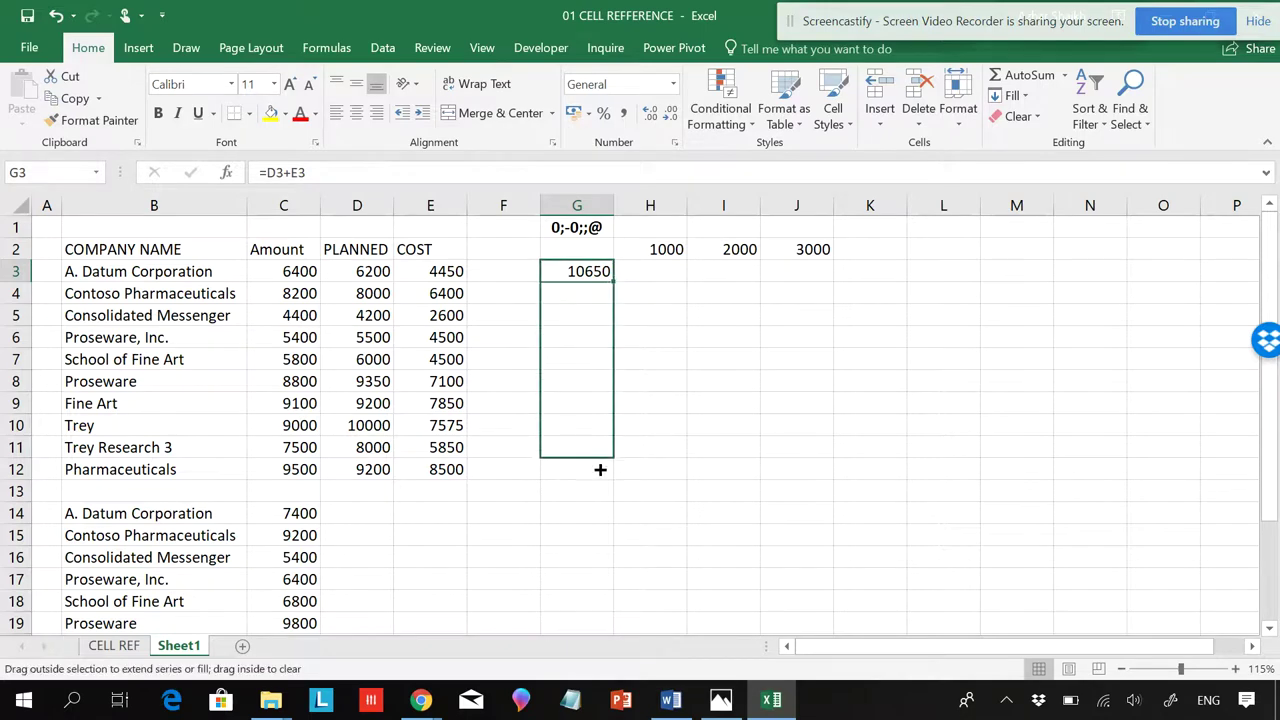
left_click(597, 293)
double_click(597, 293)
key("Escape")
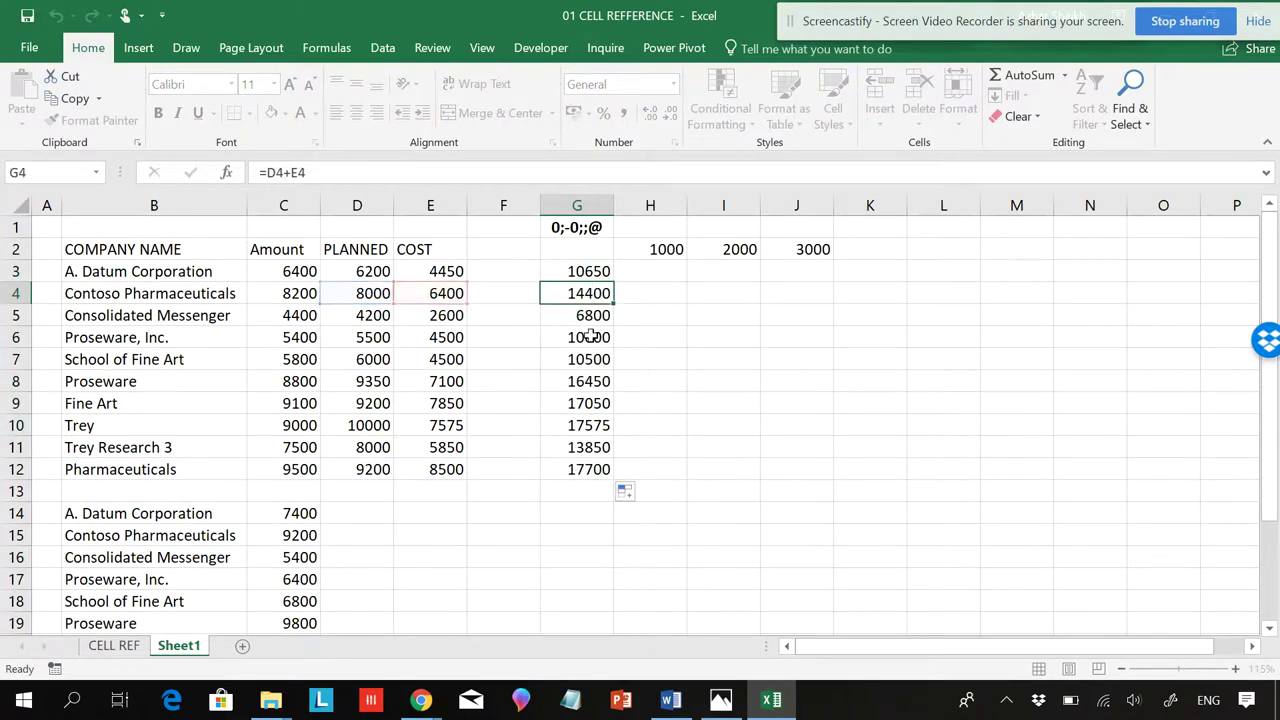
double_click(588, 337)
key("Escape")
left_click(589, 381)
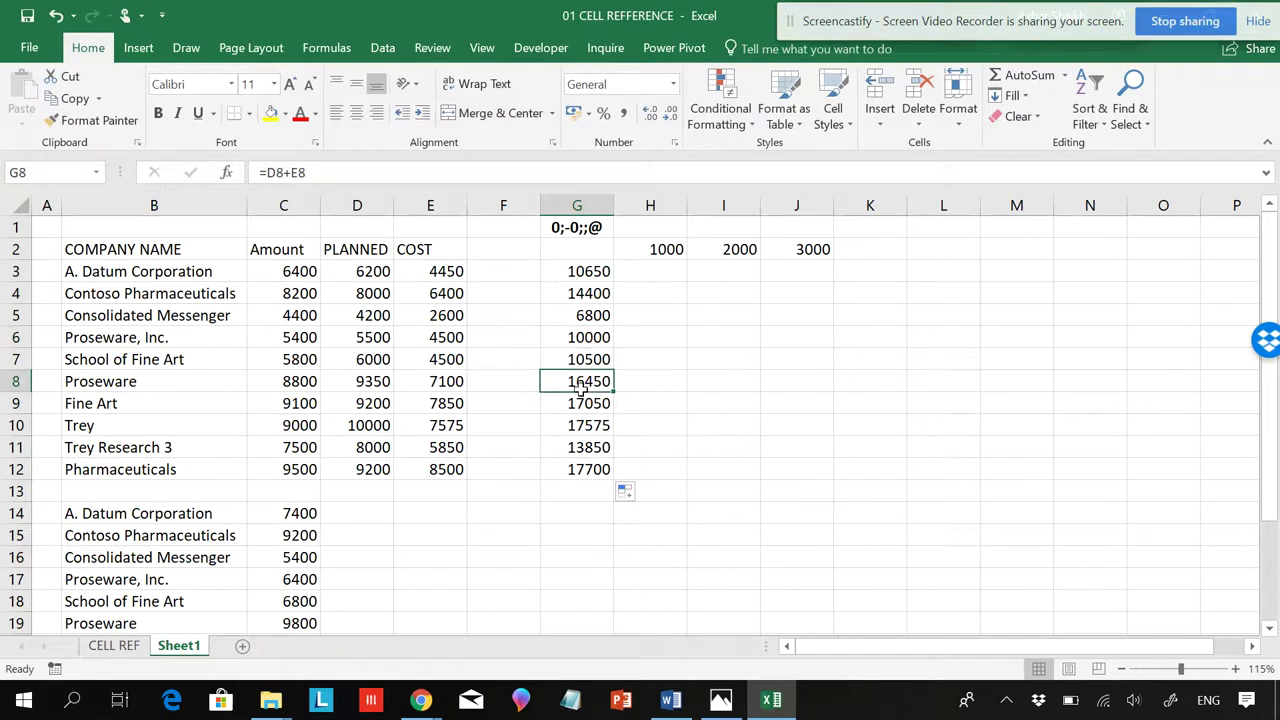
key("ctrl+Down")
double_click(590, 405)
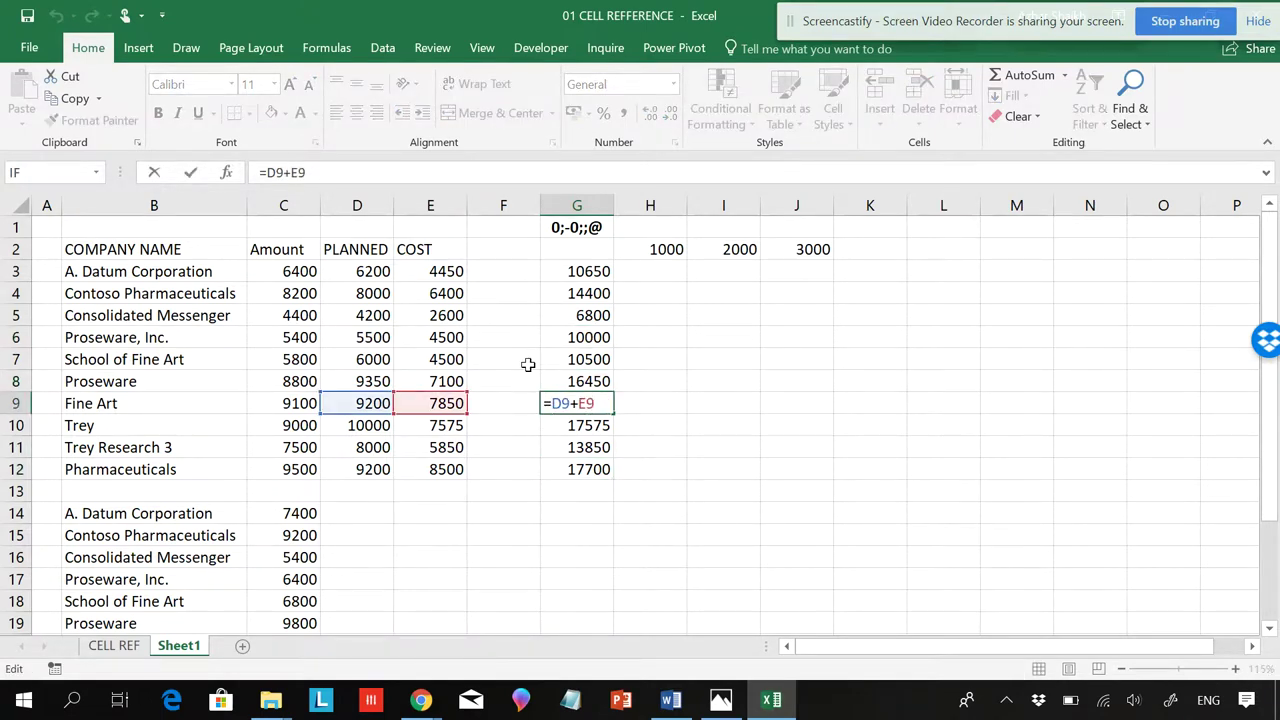
key("Escape")
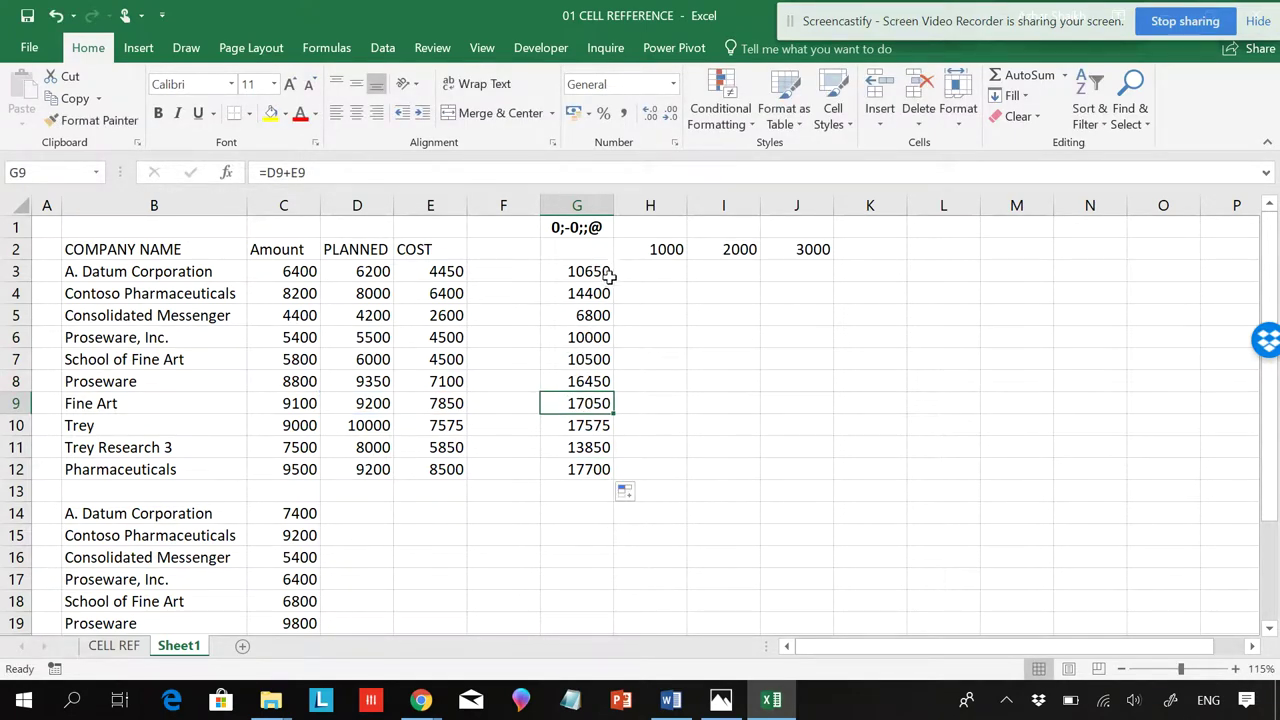
left_click(604, 273)
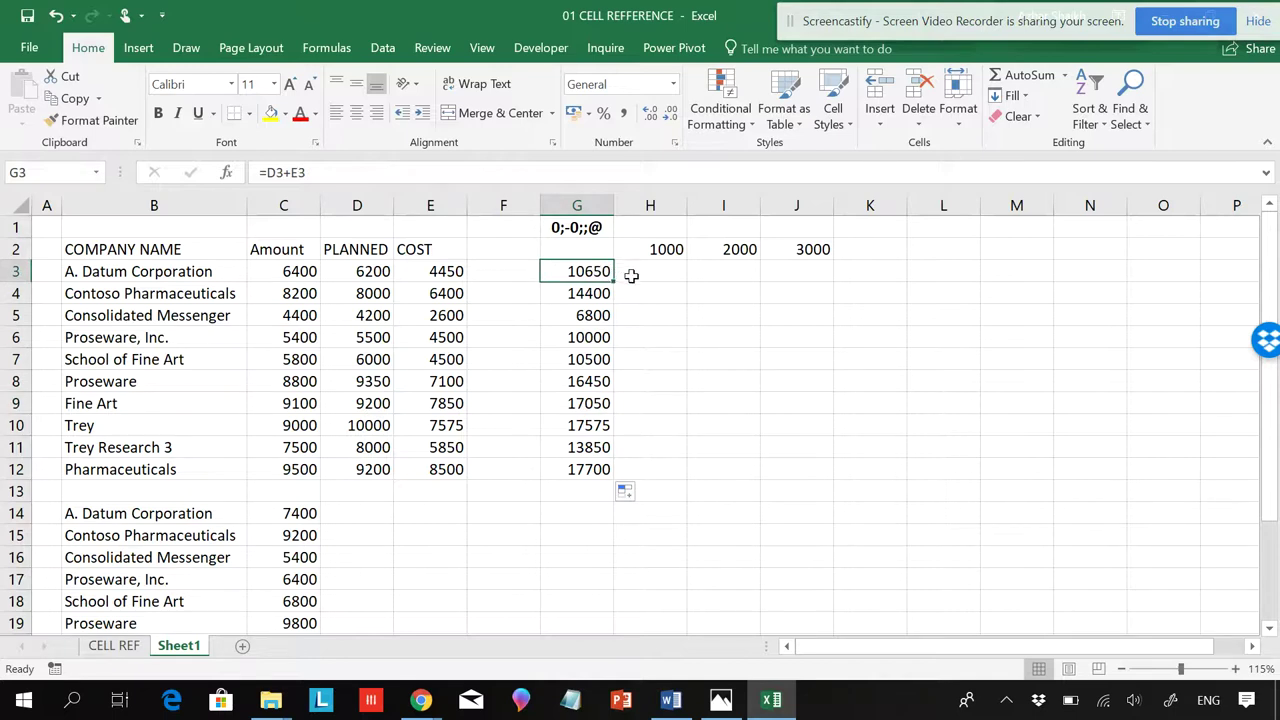
Copy G3 into H3 and see it shift to =E3+F3, referencing COST and empty F3
left_click_drag(613, 283, 666, 285)
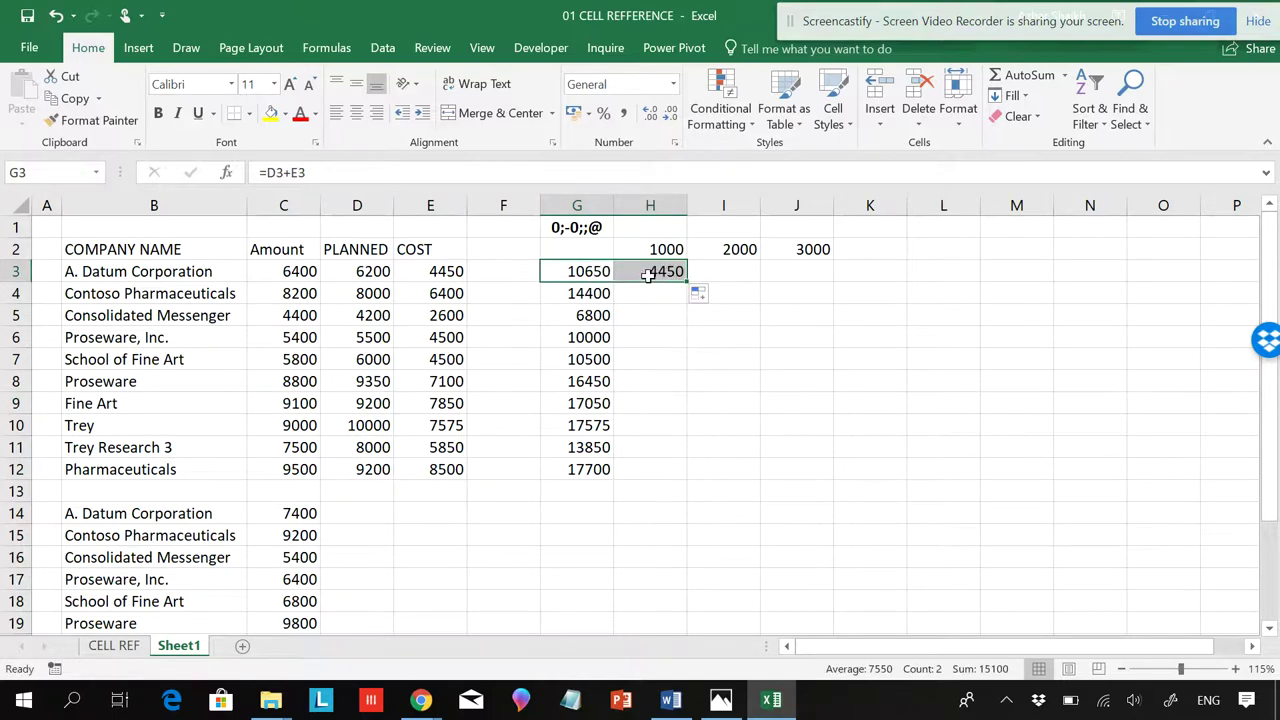
left_click(680, 276)
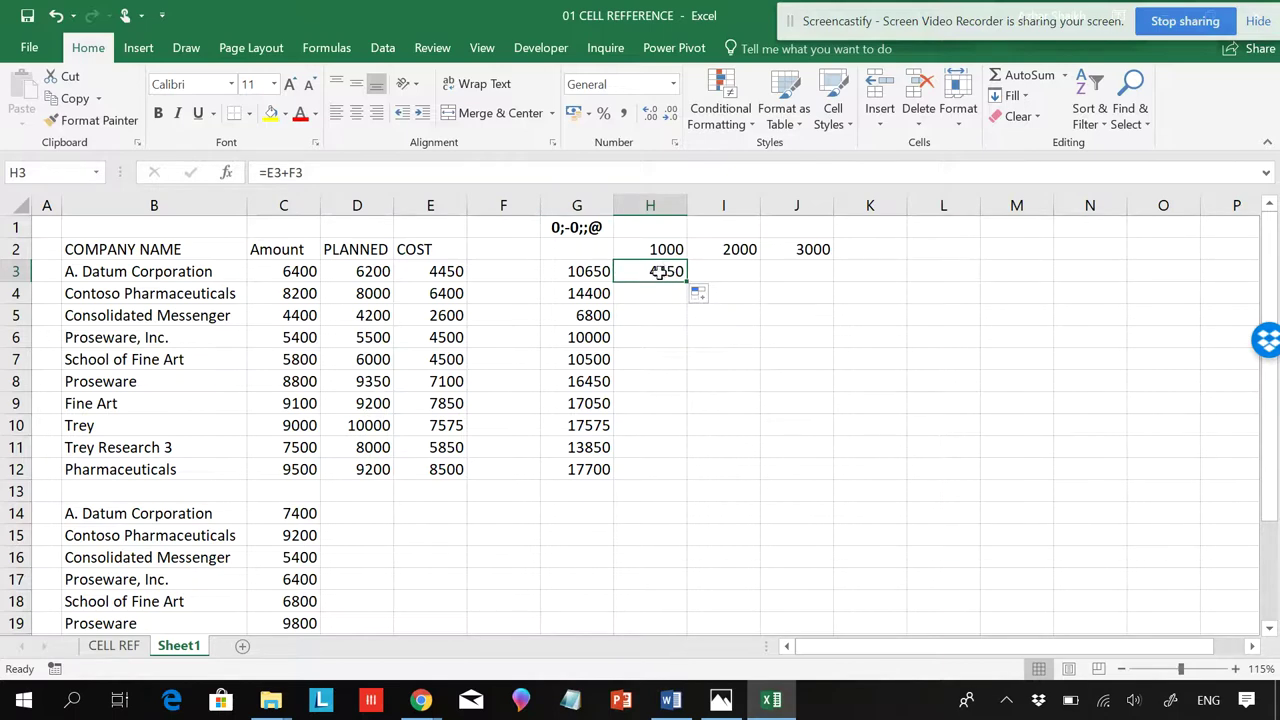
left_click(427, 273)
left_click(482, 276)
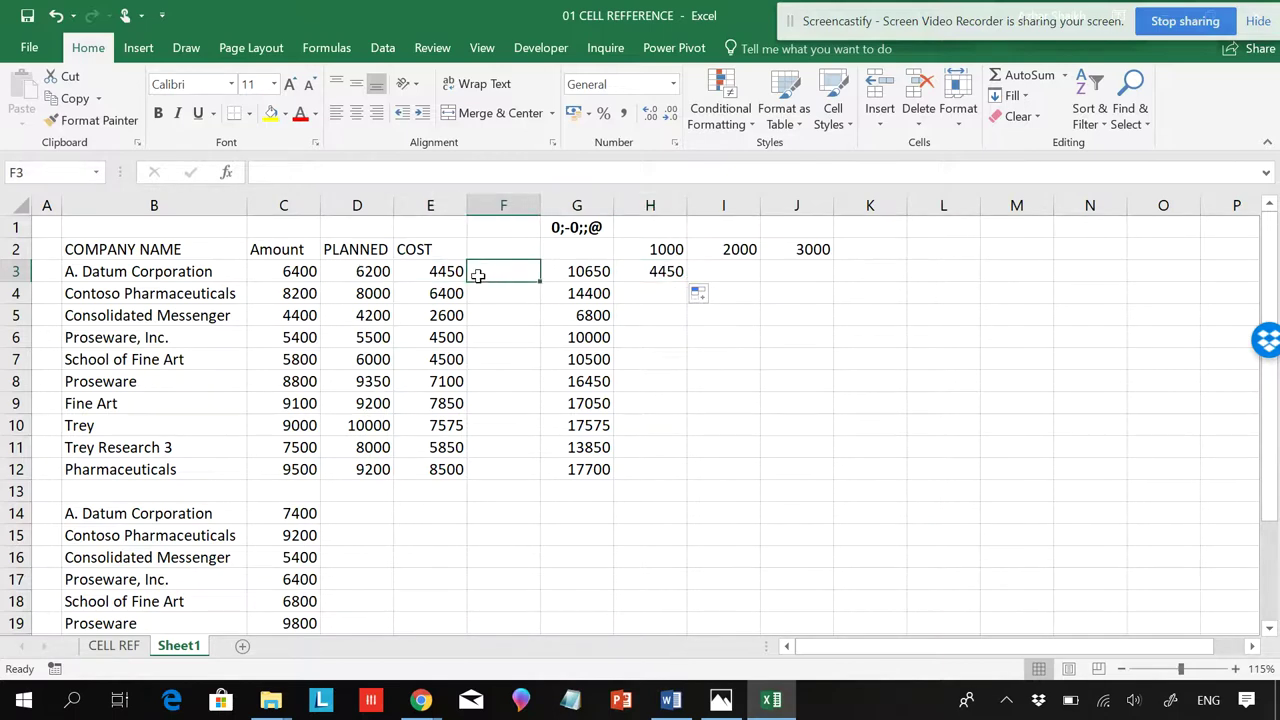
left_click(370, 276)
left_click(418, 278)
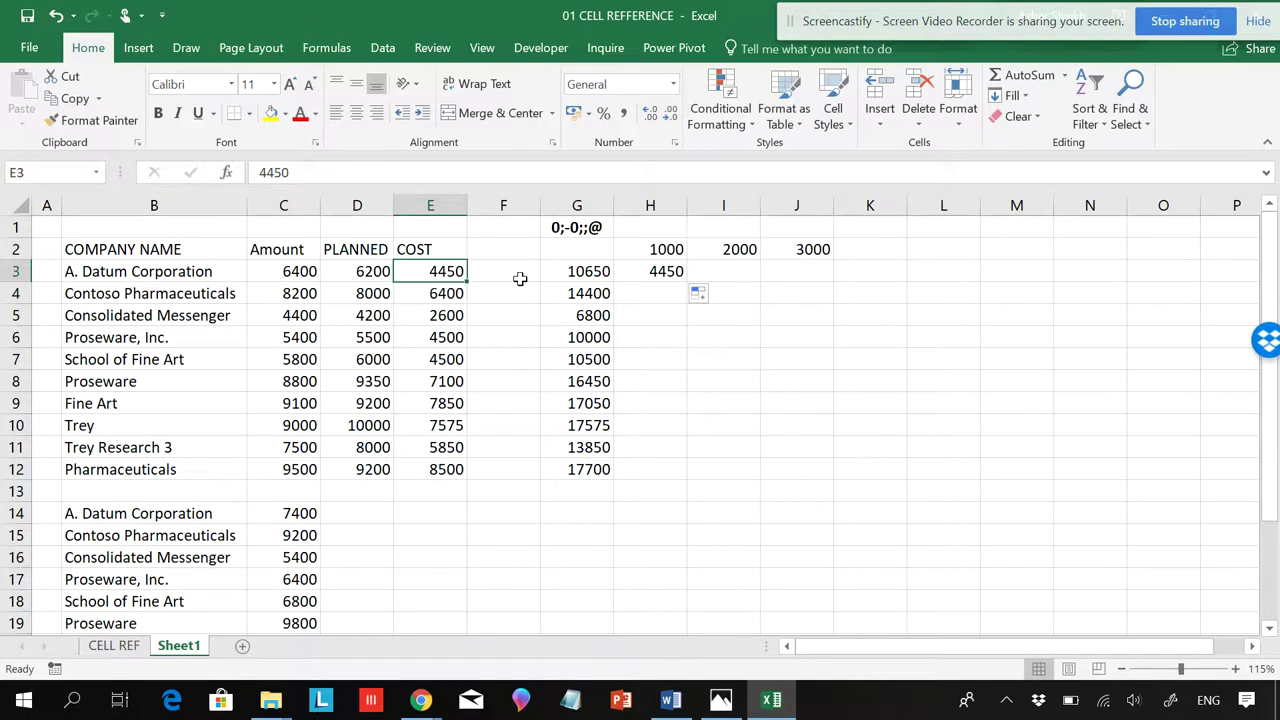
left_click(670, 276)
left_click(405, 272)
left_click(487, 274)
double_click(667, 272)
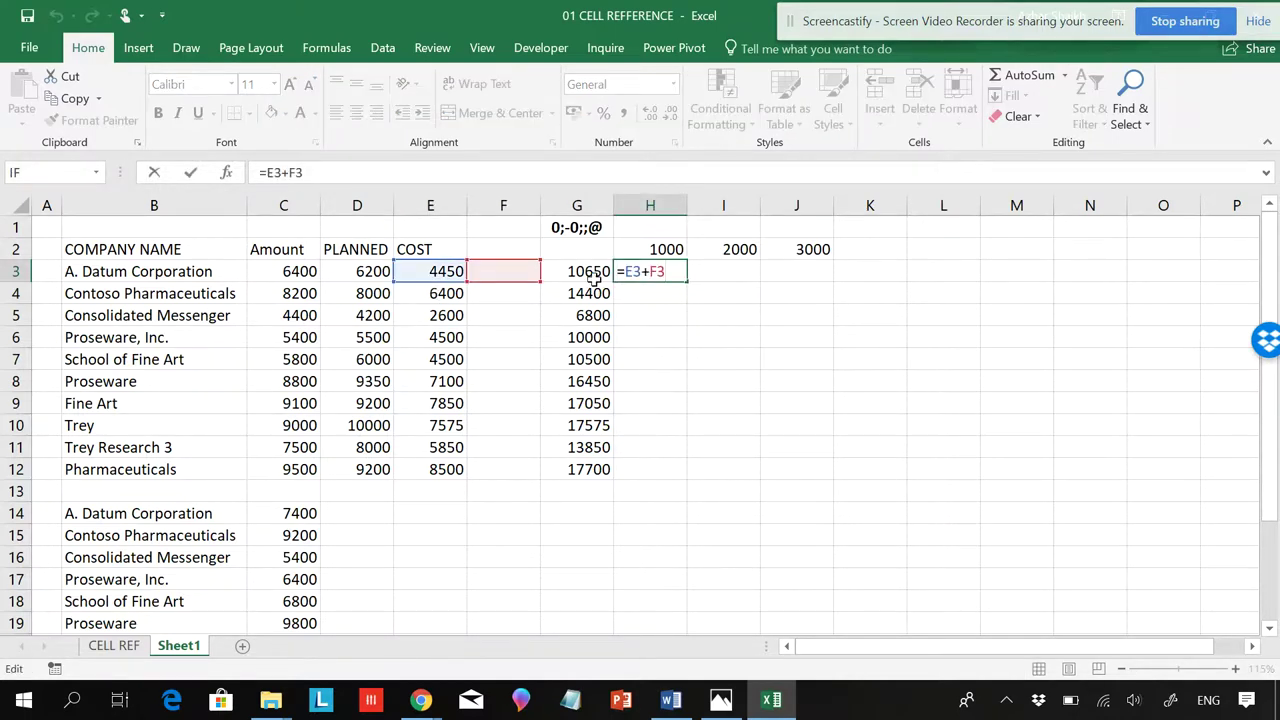
key("Return")
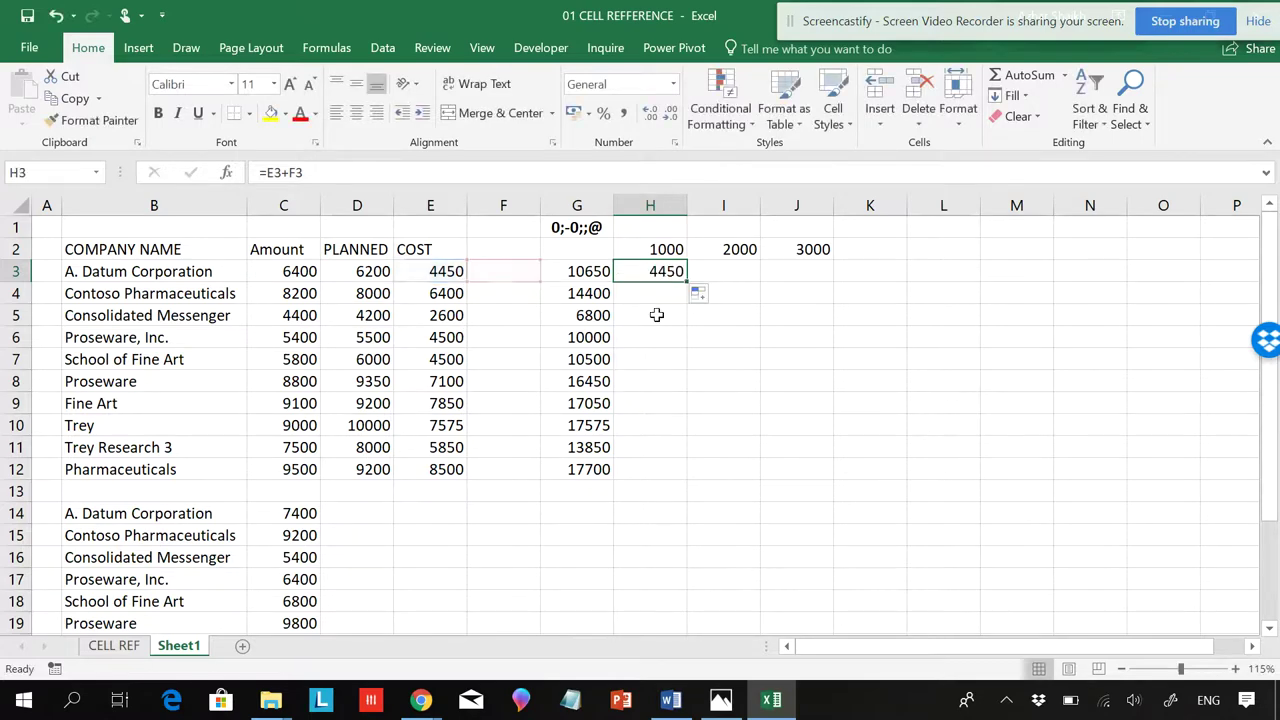
Fill H3 down through H12 and inspect the H7 and H4 formulas
left_click(655, 314)
key("Left")
key("F2")
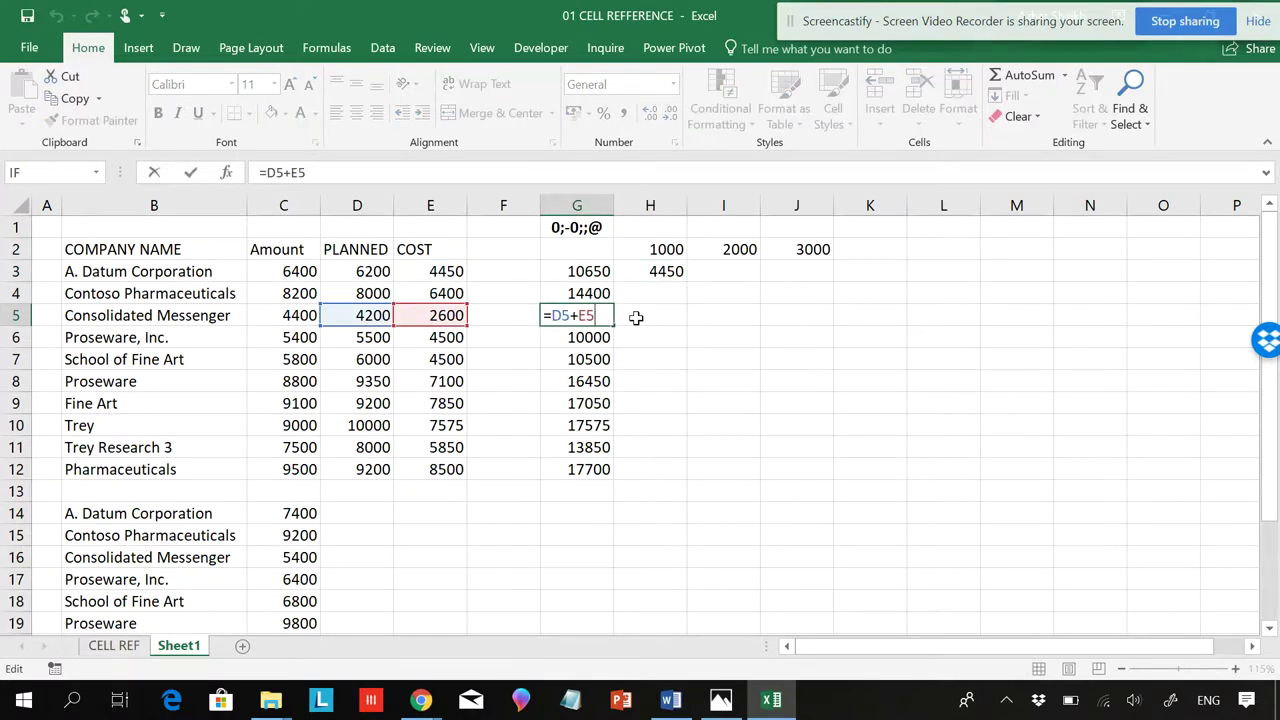
key("Escape")
left_click(680, 273)
left_click_drag(680, 276, 686, 478)
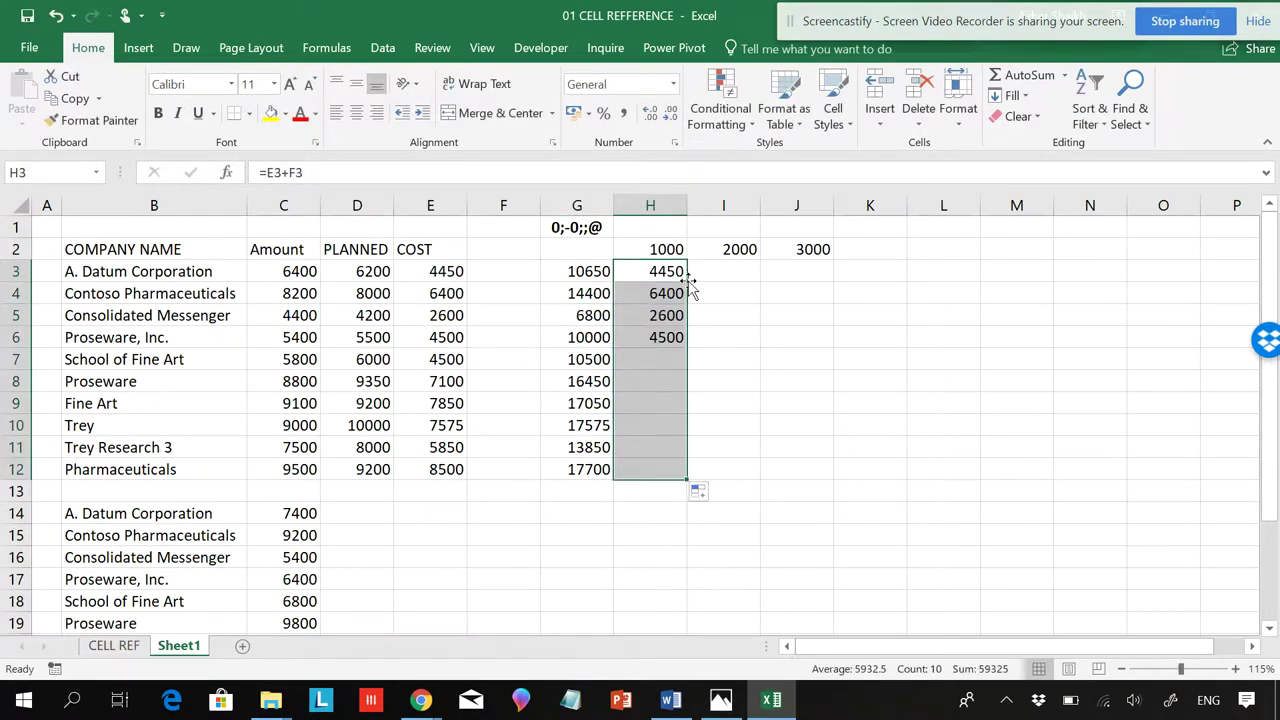
double_click(668, 360)
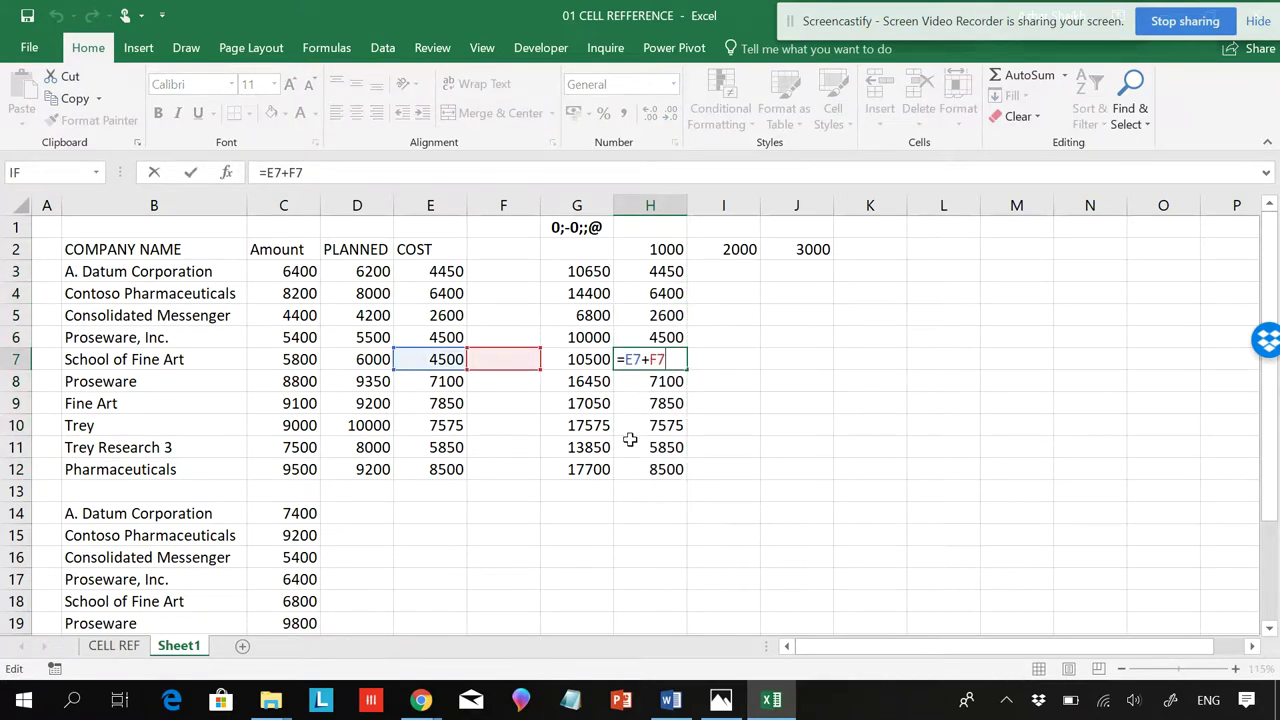
key("Escape")
double_click(664, 292)
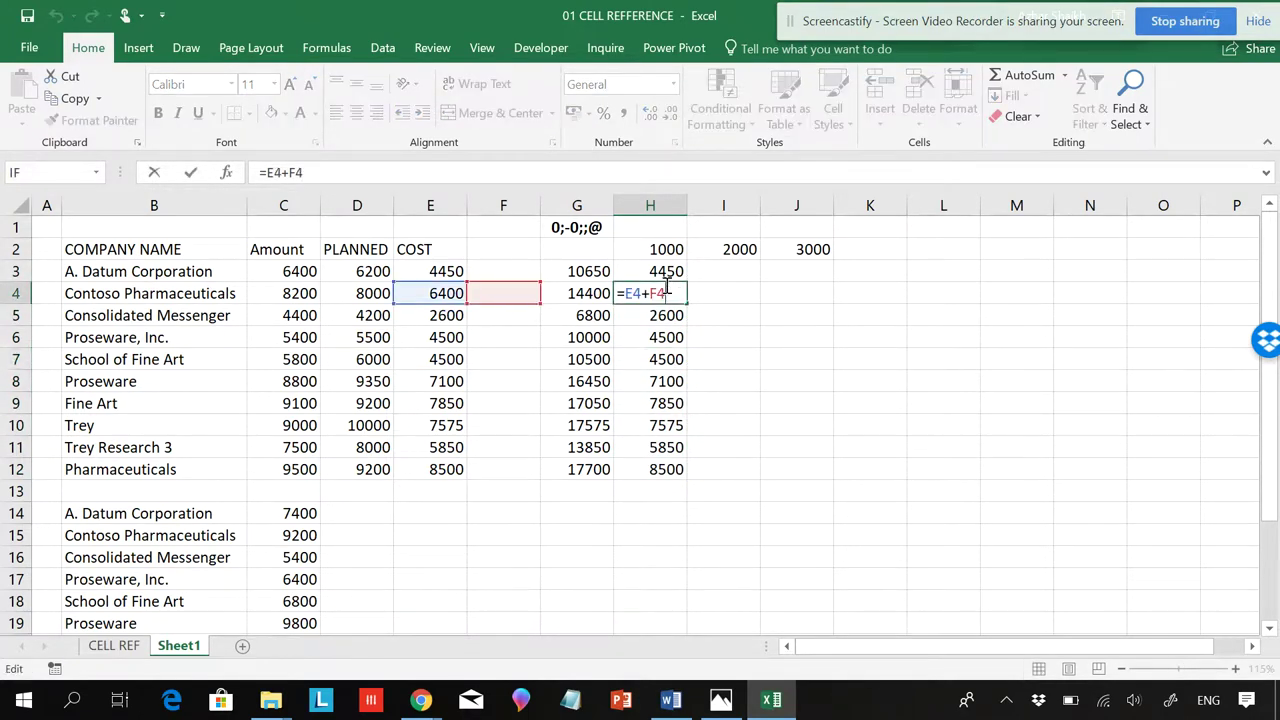
key("Escape")
Change H3's formula to the fully absolute =$E$3+$F$3
left_click(597, 270)
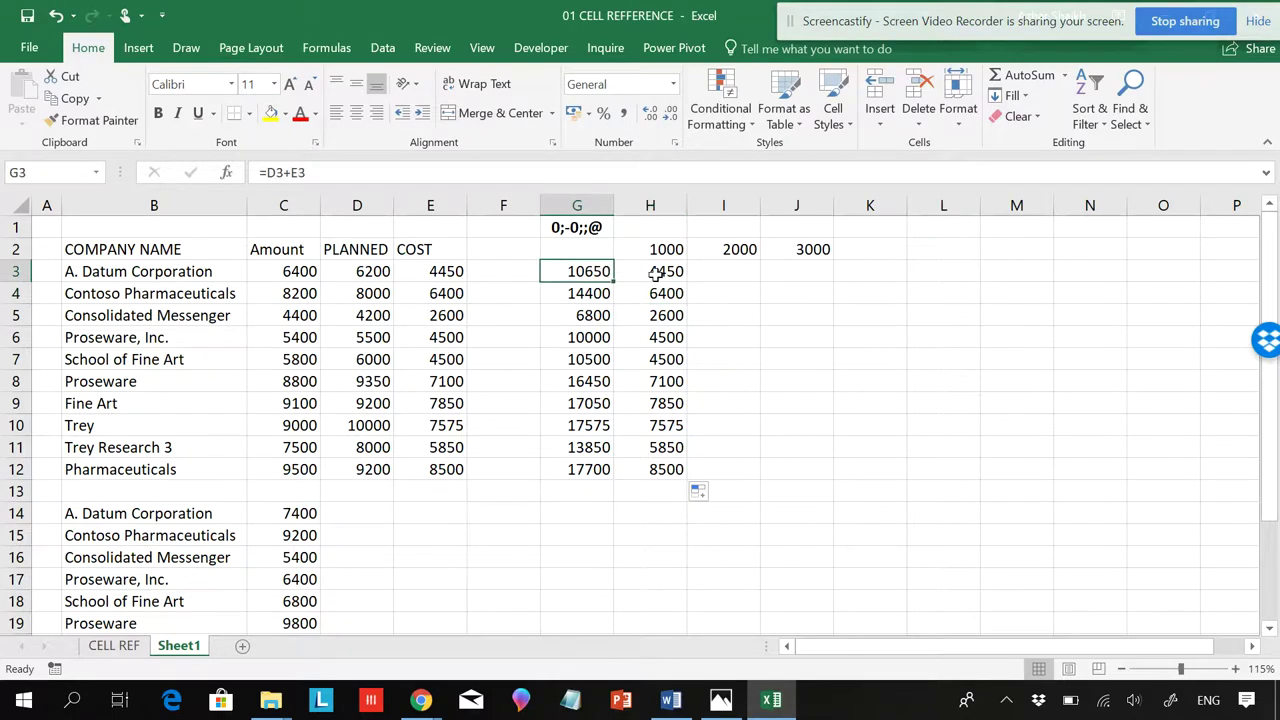
left_click(655, 273)
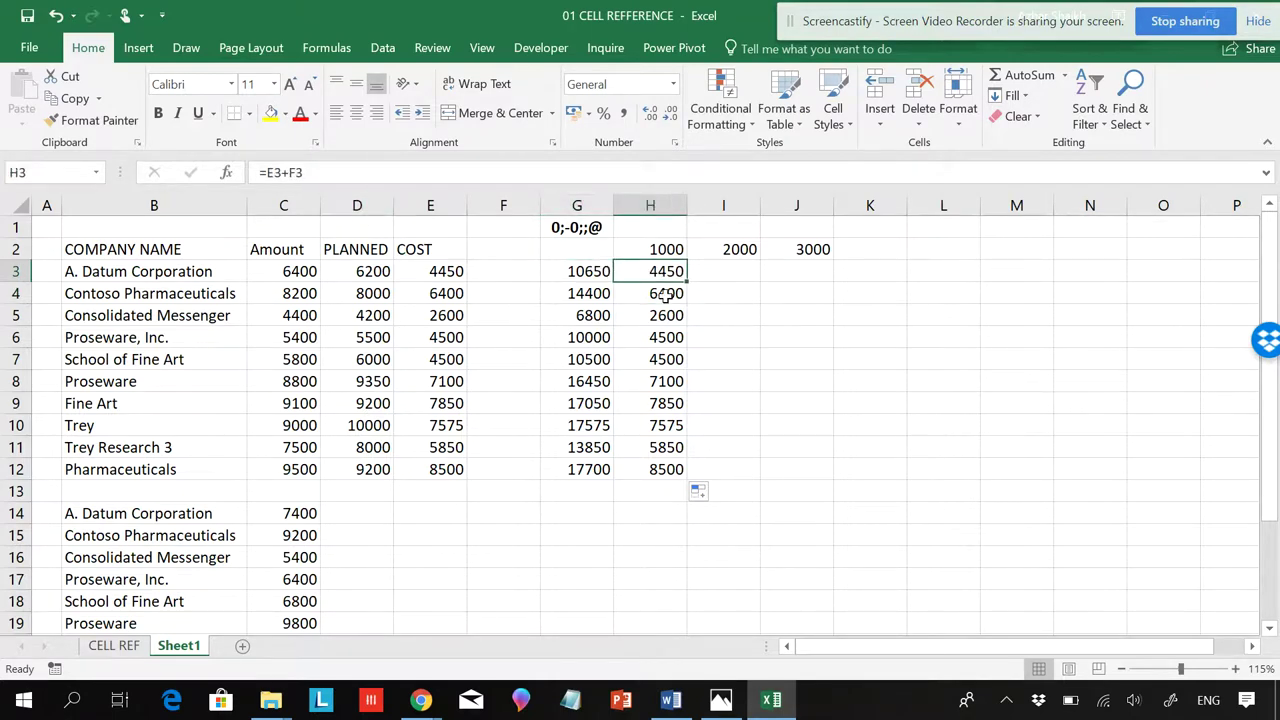
left_click(280, 172)
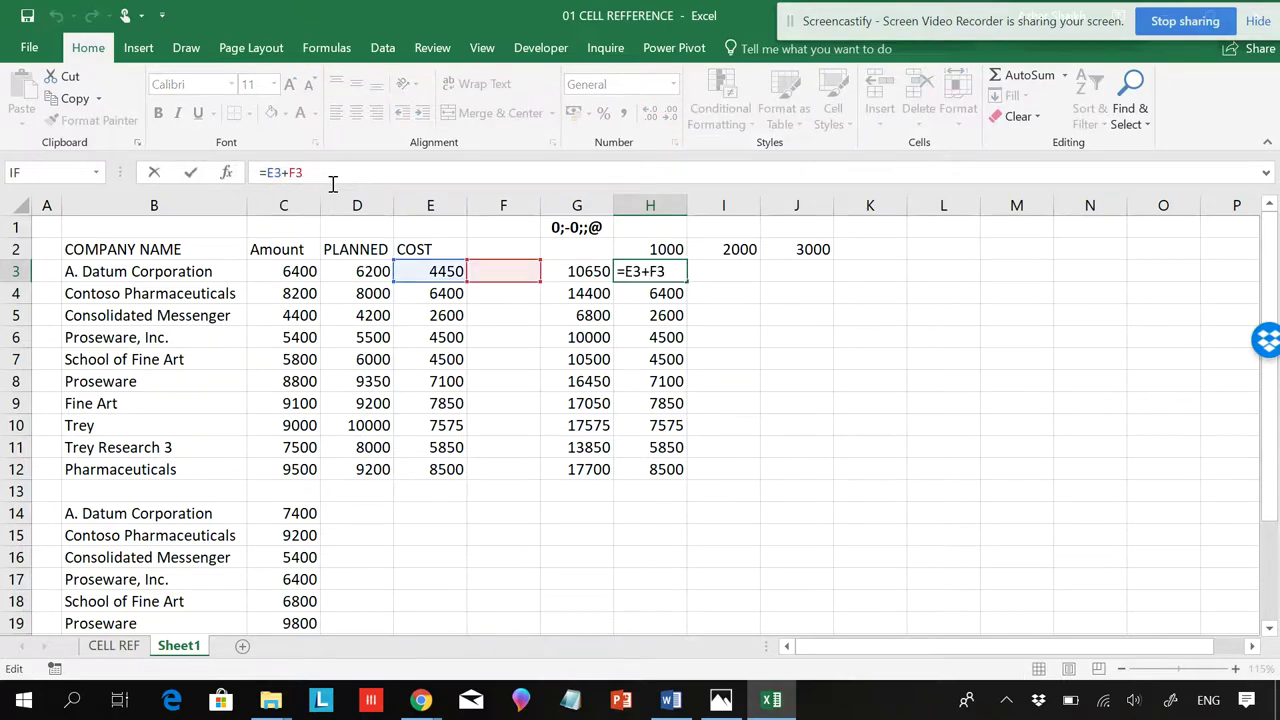
key("F4")
left_click(312, 172)
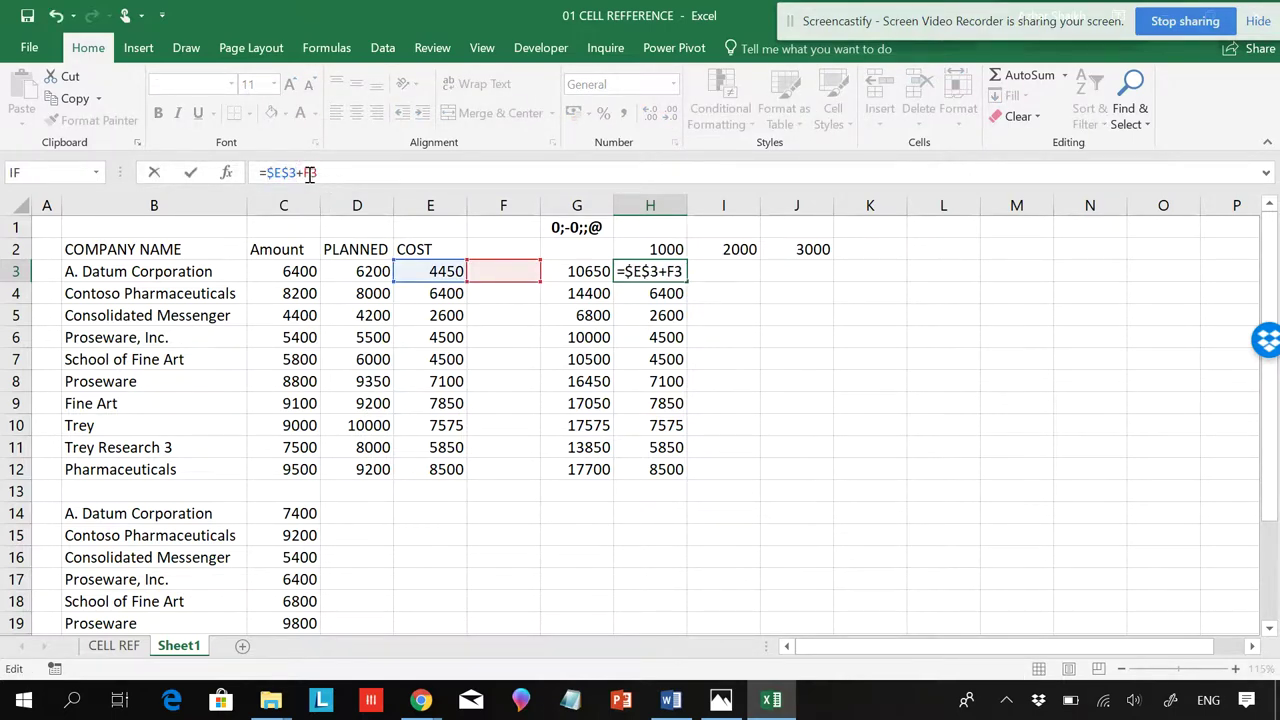
key("F4")
key("Return")
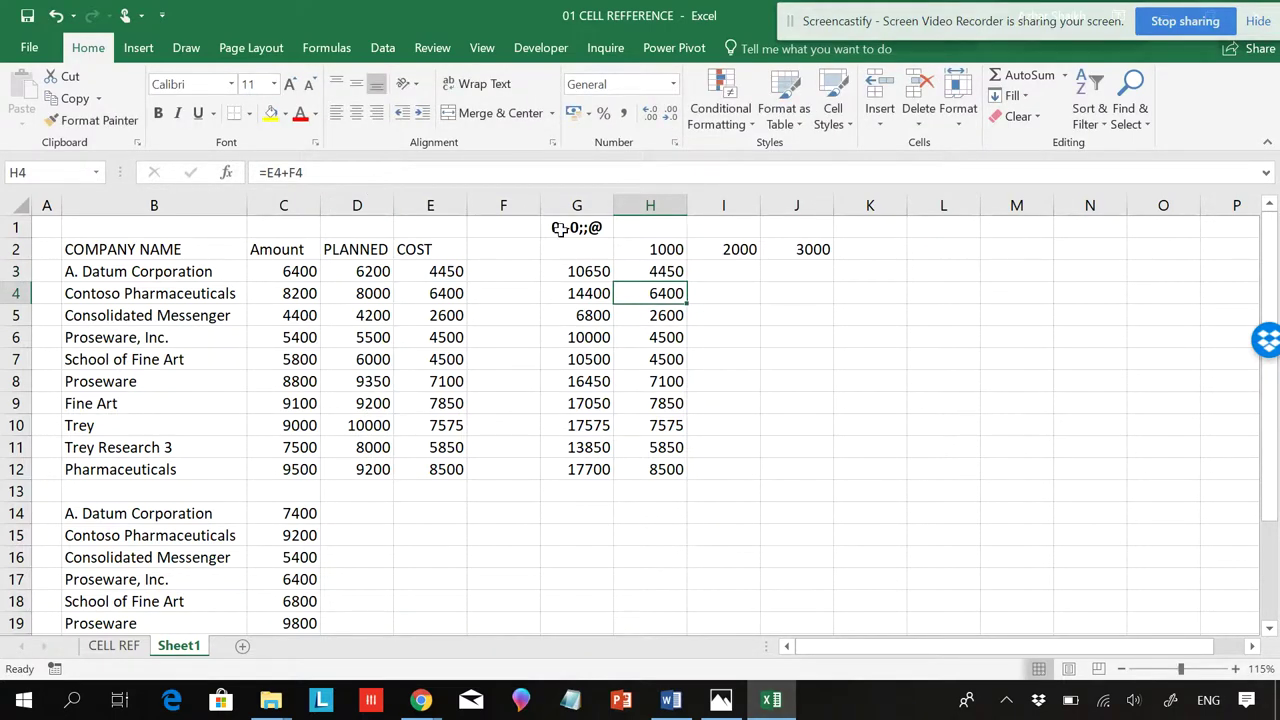
Fill the absolute formula down through H12 so every row returns 4450
left_click(680, 274)
left_click_drag(690, 284, 692, 476)
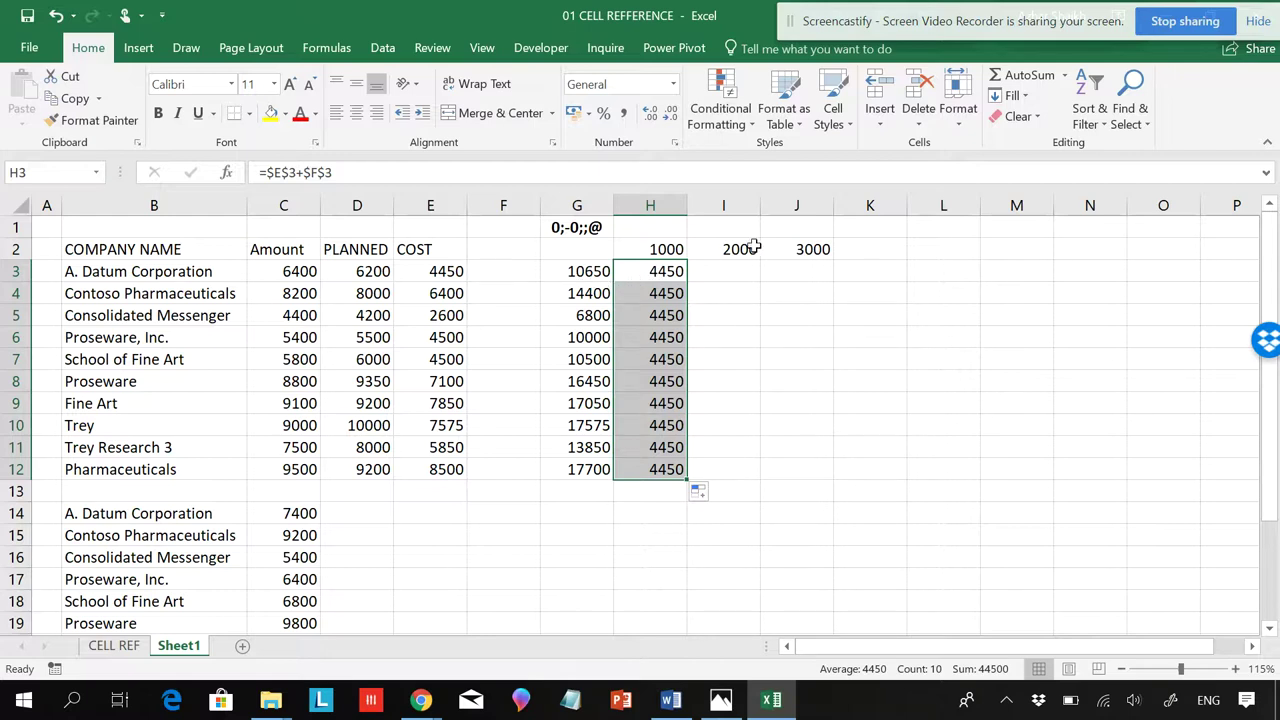
left_click(596, 271)
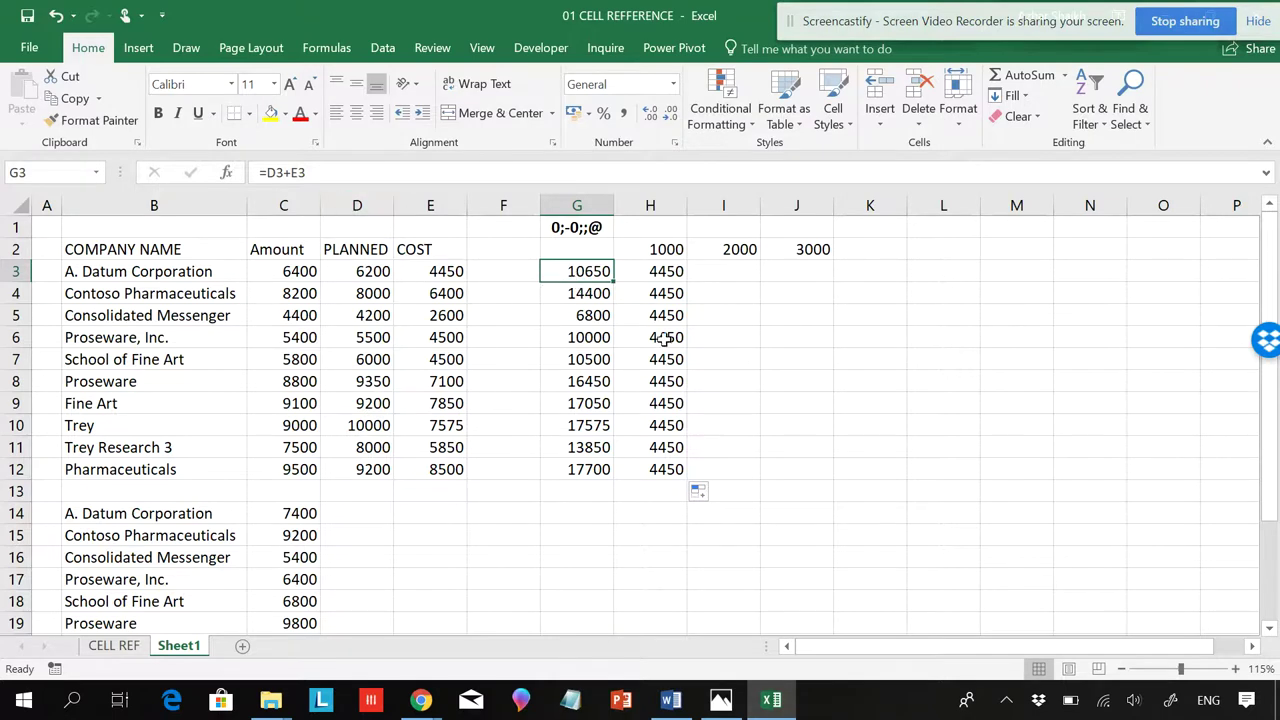
Enter =$D3+$E3 in G3, cycling F4 to lock only the columns
type("=")
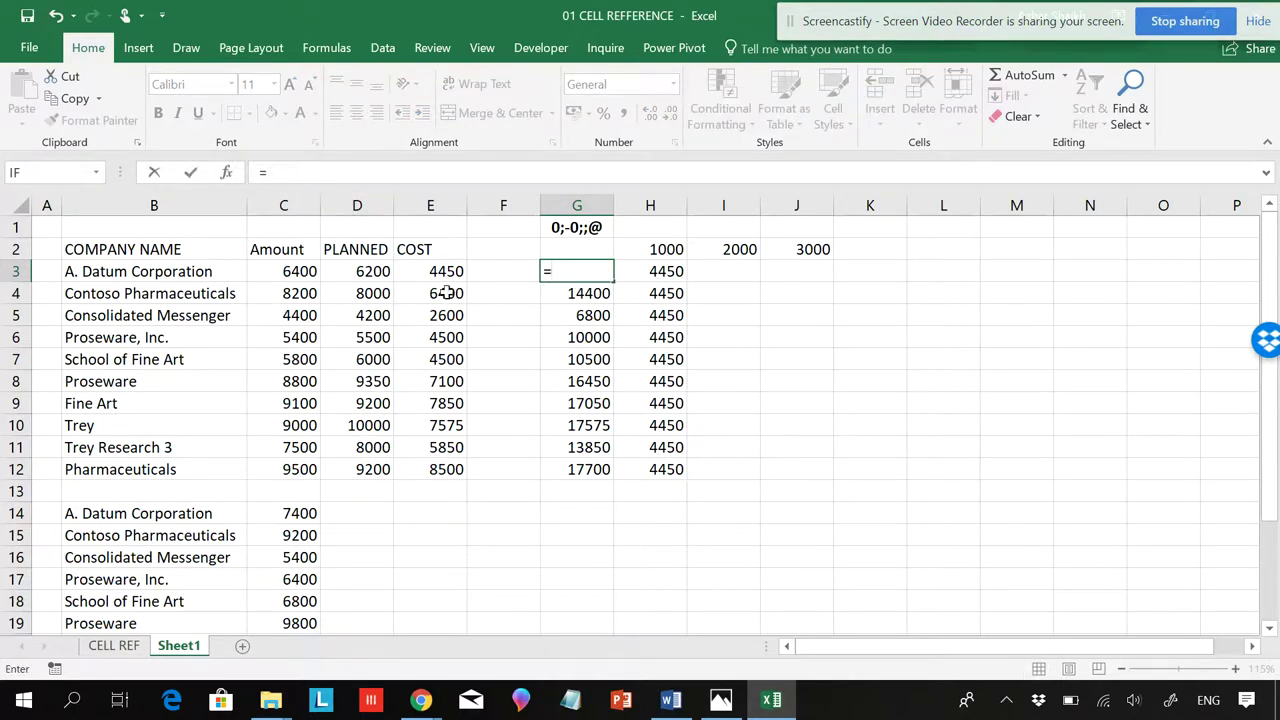
left_click(382, 271)
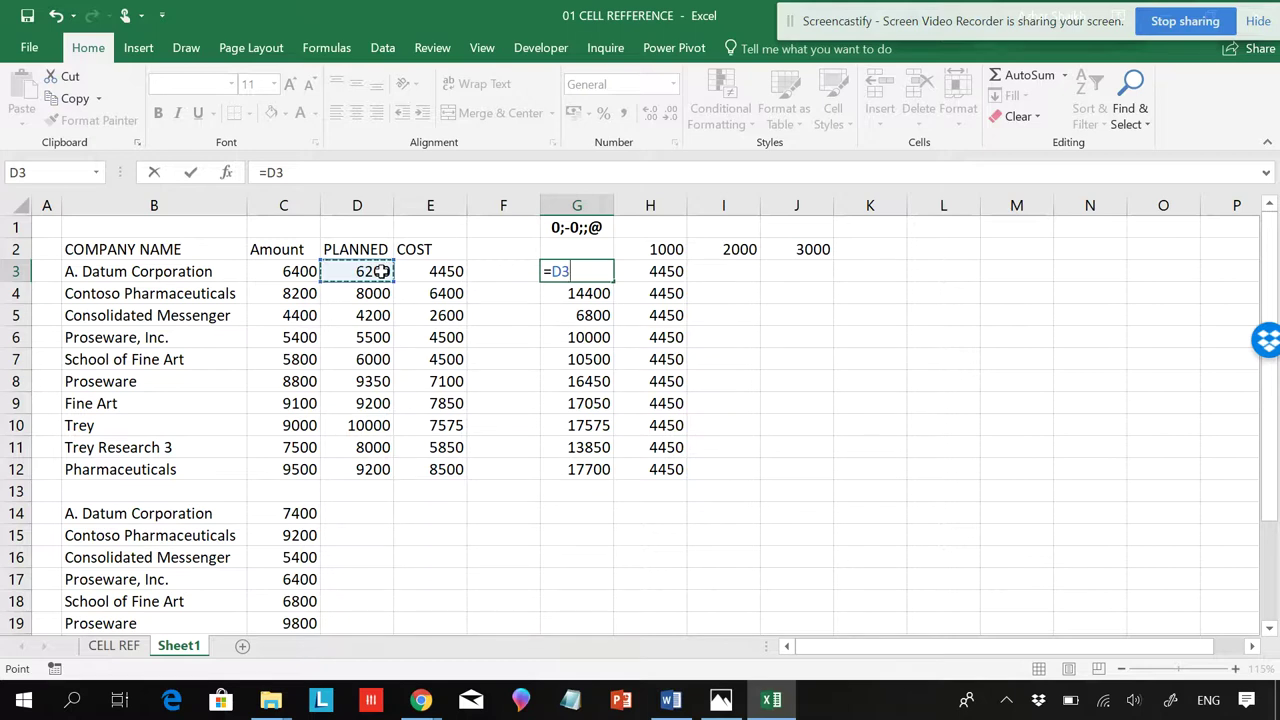
key("F4")
key("F4")
key("F4")
type("+")
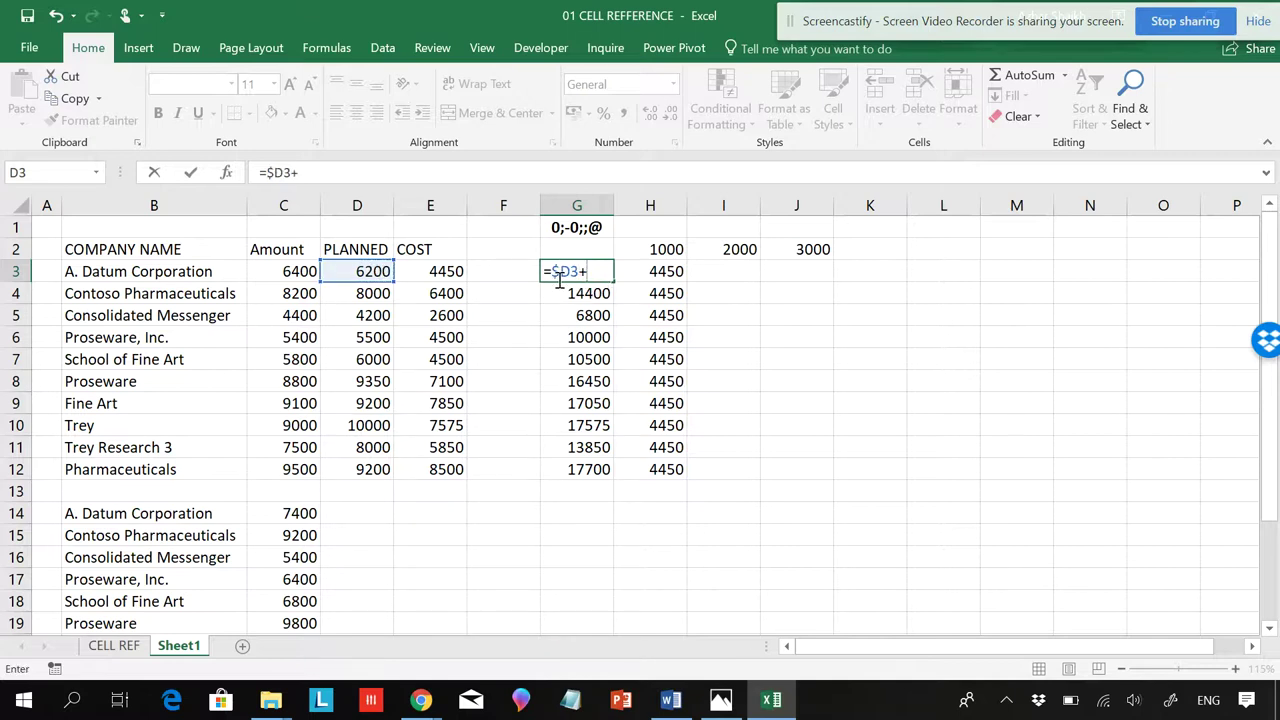
left_click(452, 271)
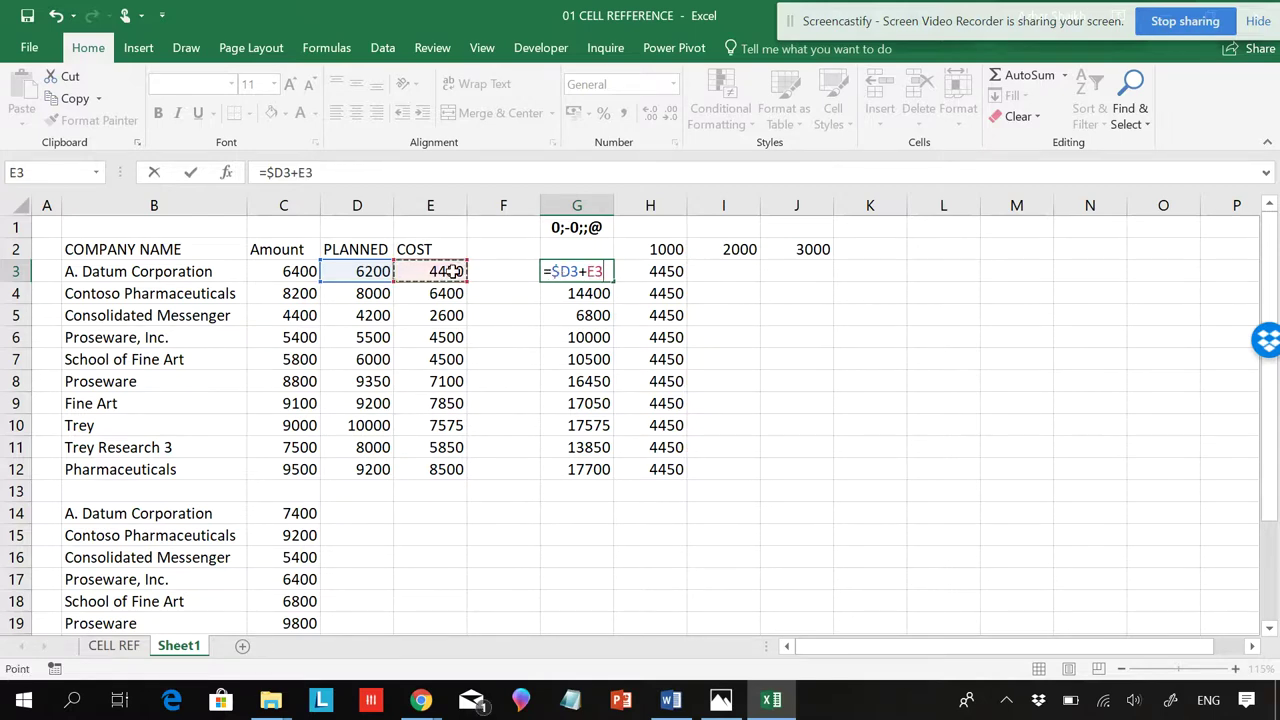
key("F4")
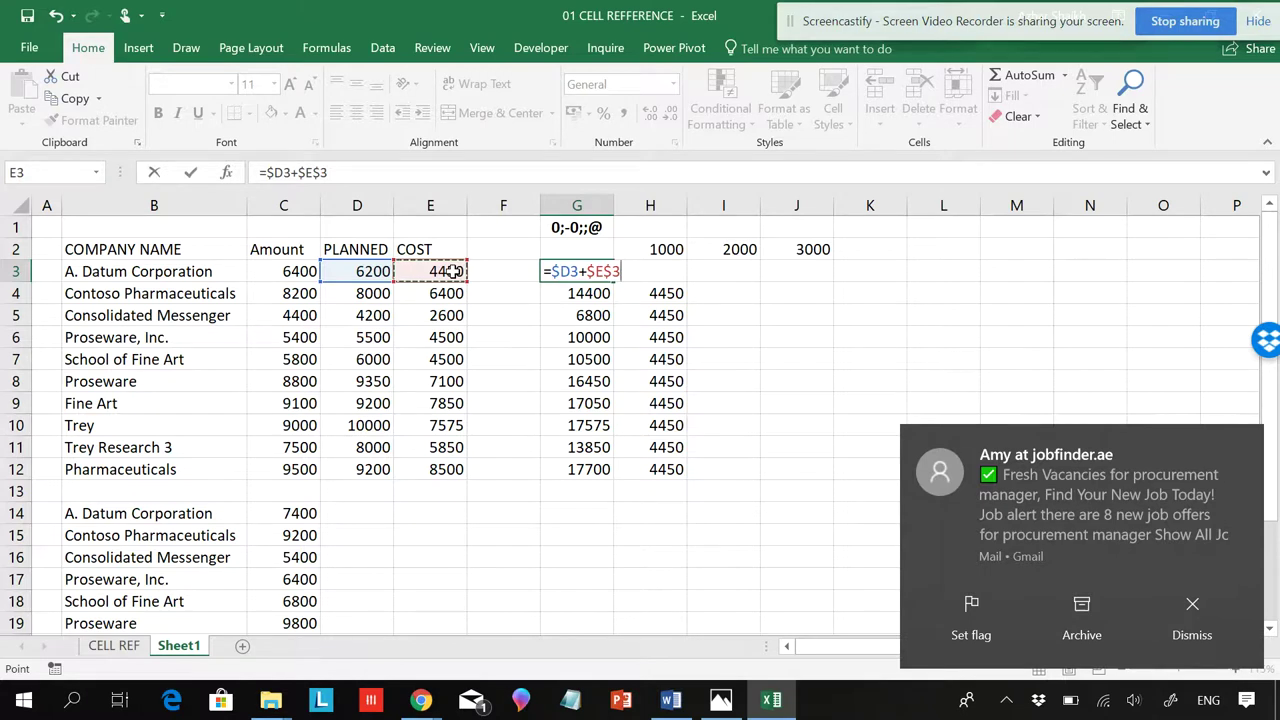
key("F4")
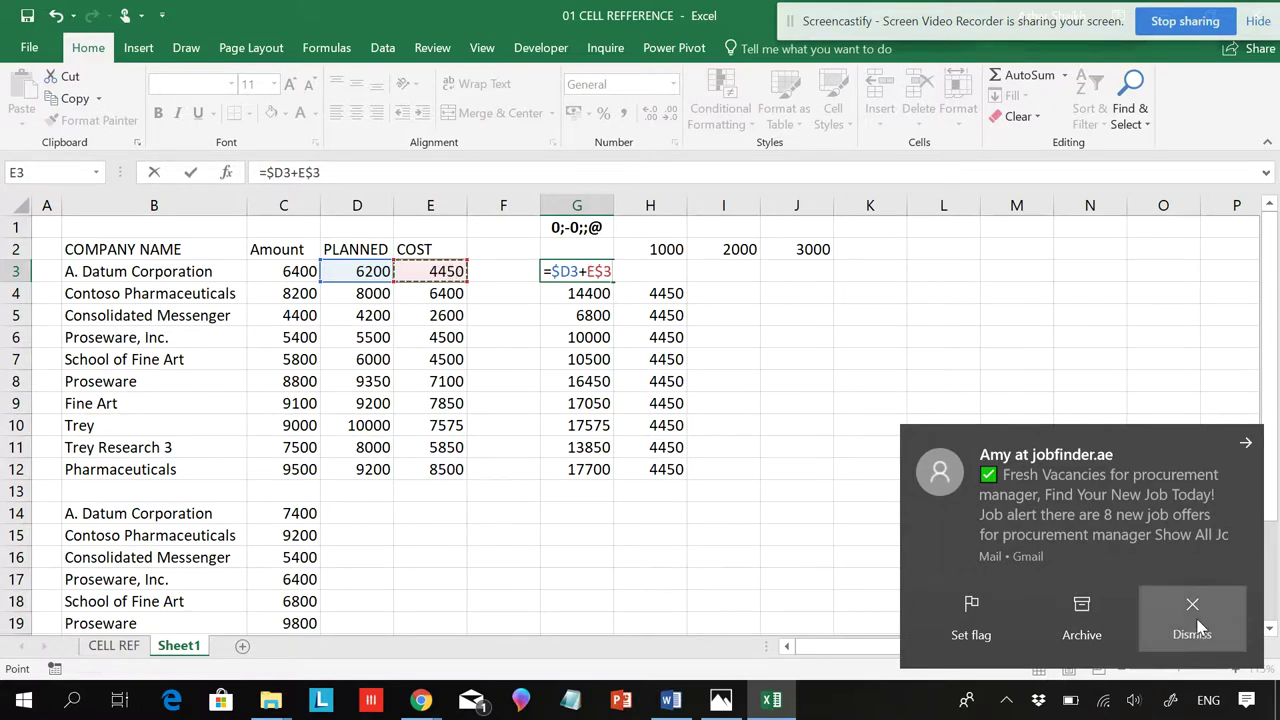
left_click(1192, 620)
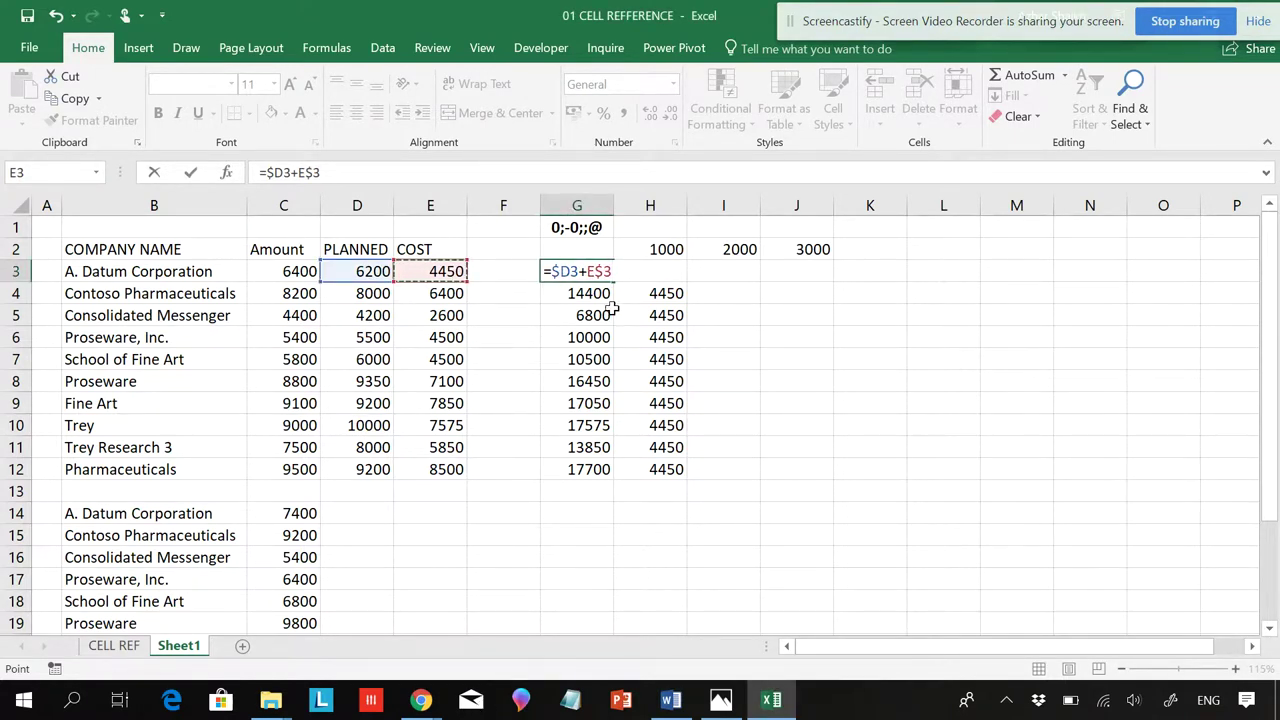
key("F4")
key("Return")
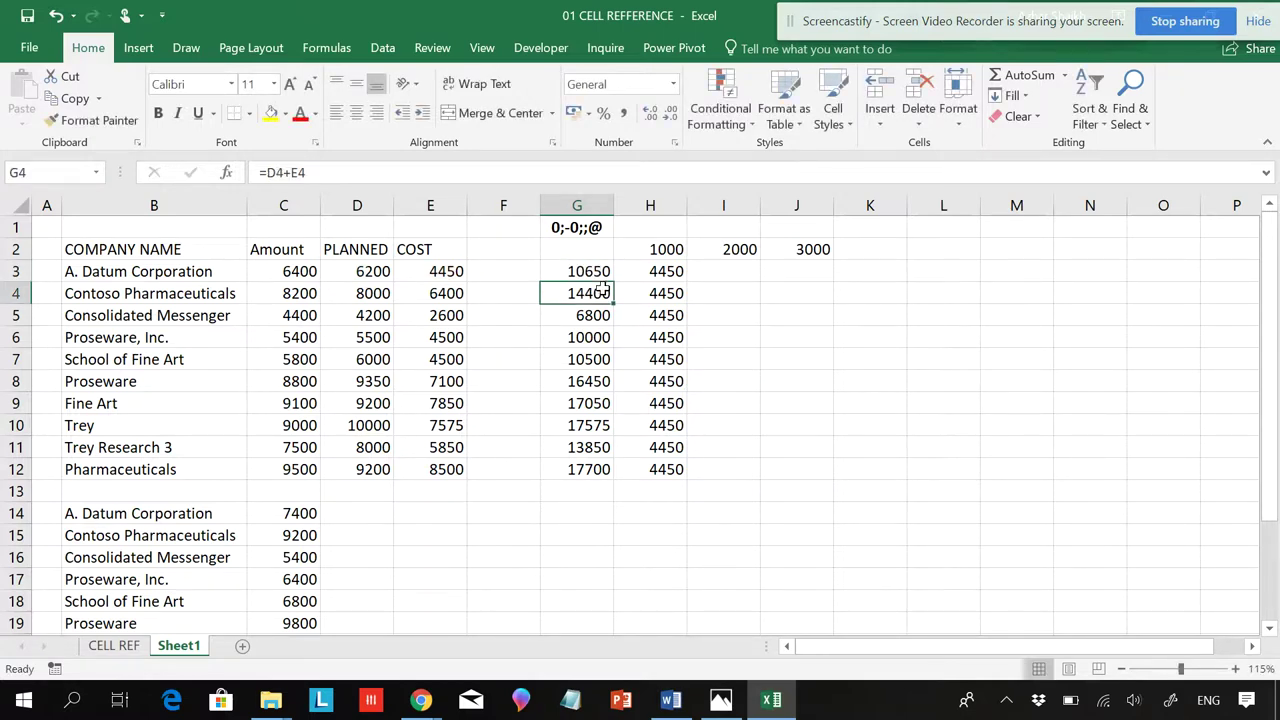
Fill G3's formula down to row 12, then copy it into H3:H12
left_click(603, 270)
left_click(620, 289)
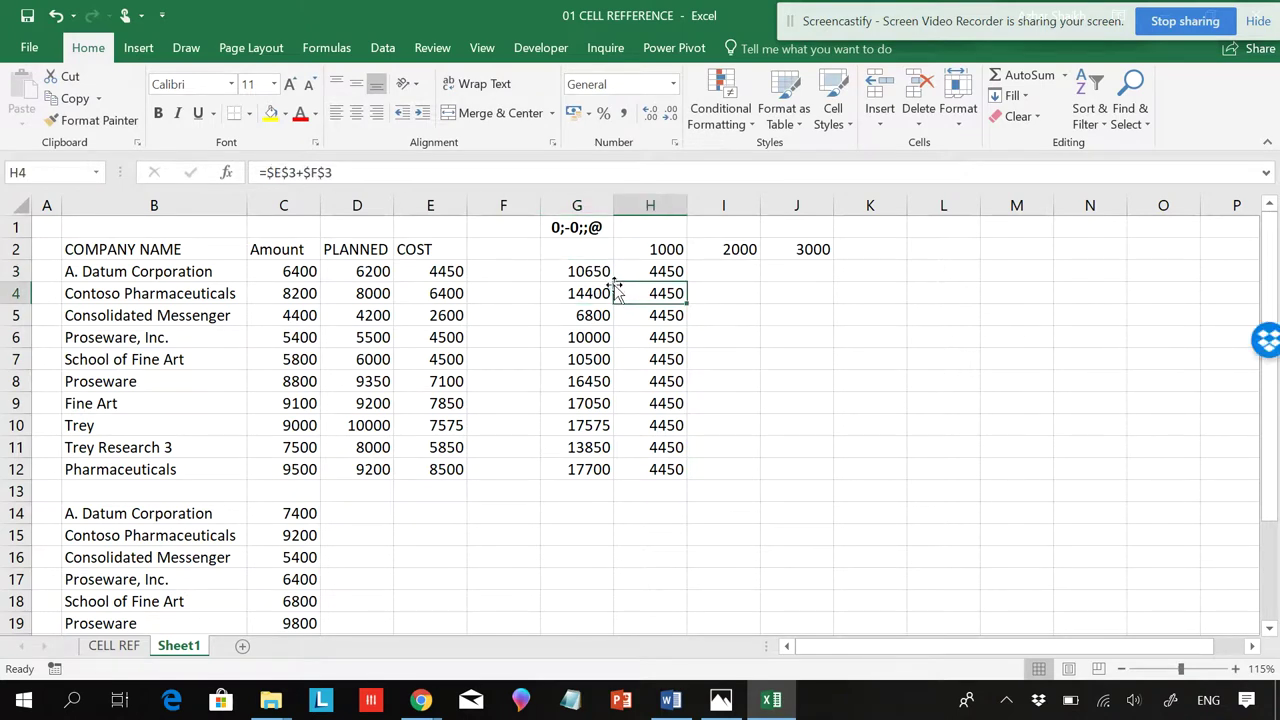
left_click(600, 276)
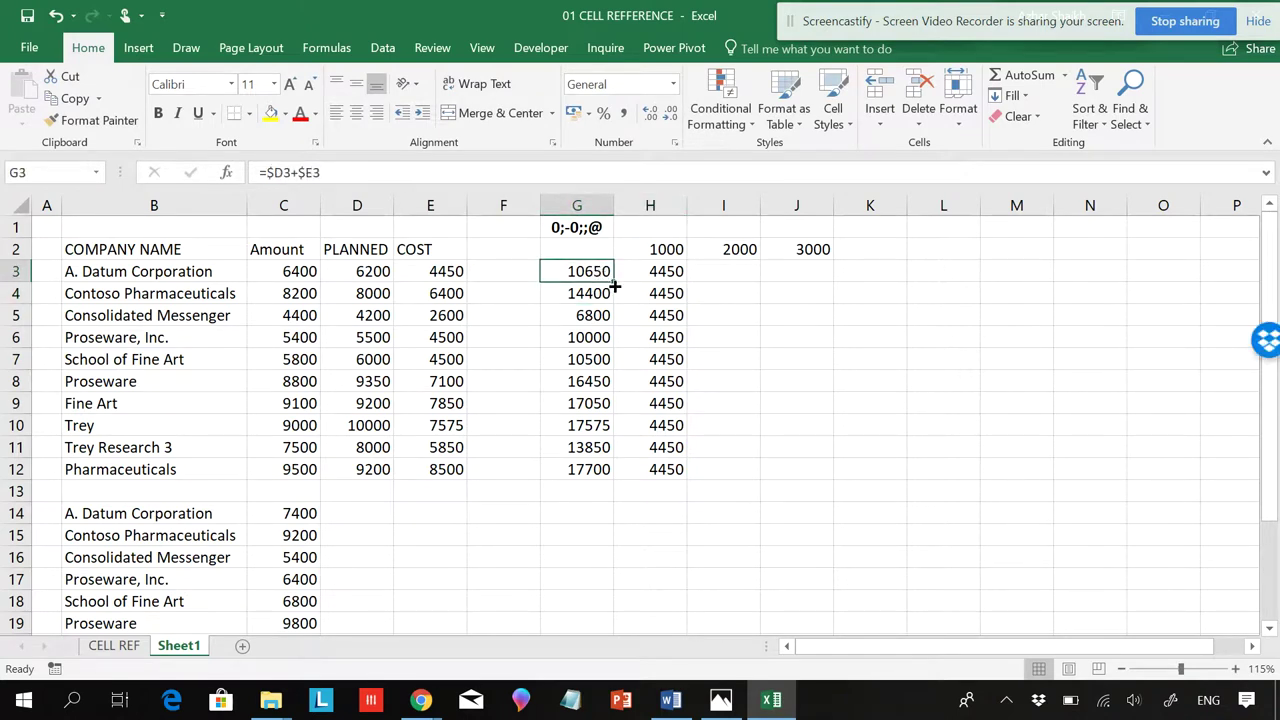
double_click(614, 287)
left_click(609, 281)
left_click_drag(613, 283, 686, 283)
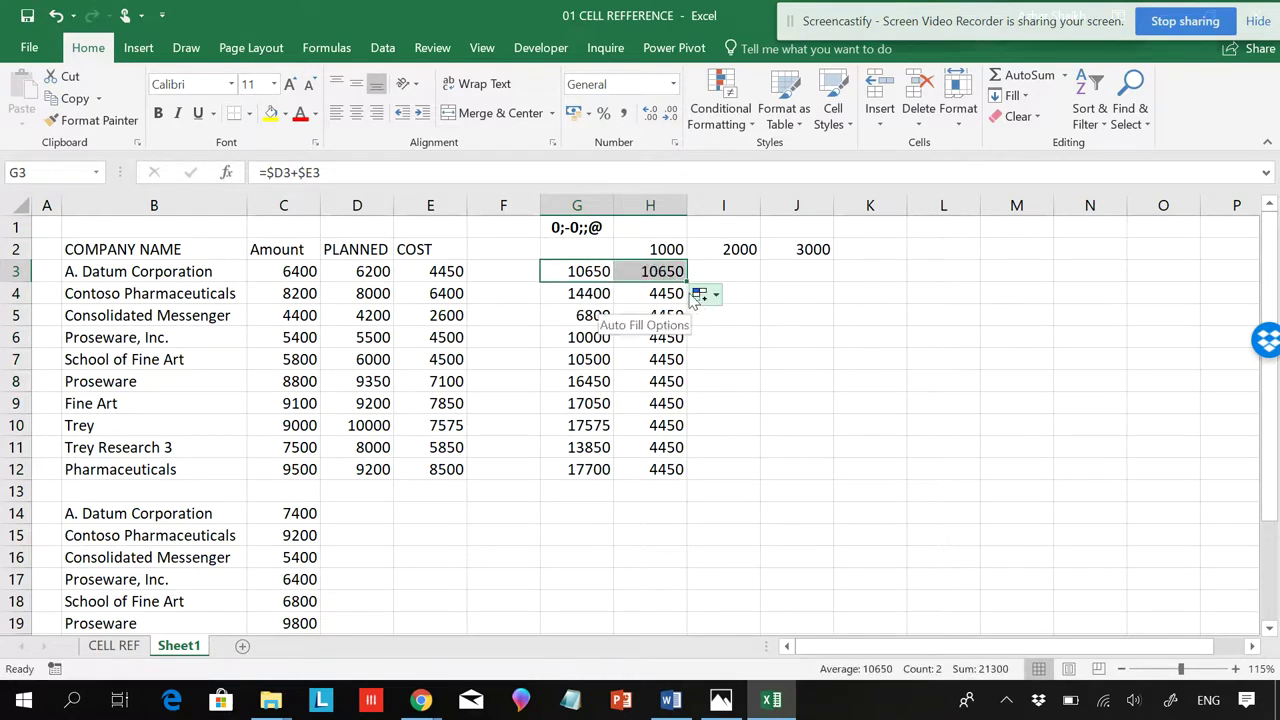
left_click(686, 282)
double_click(688, 284)
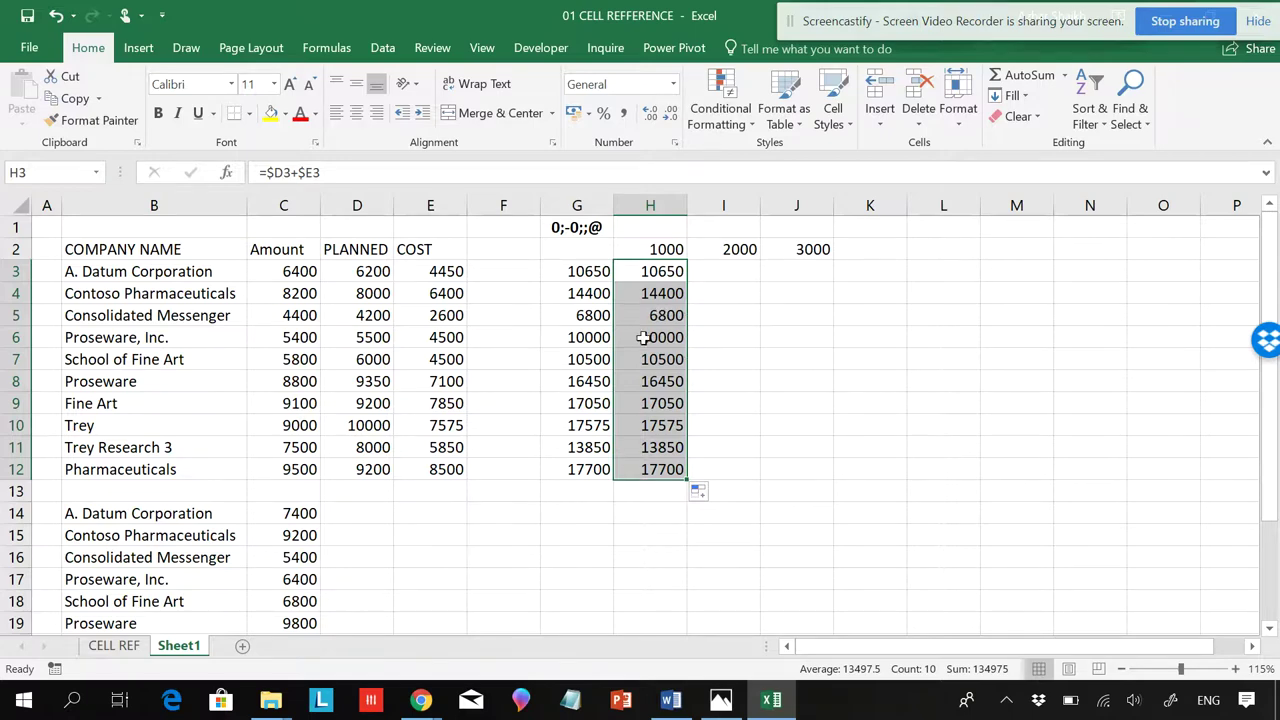
left_click(113, 645)
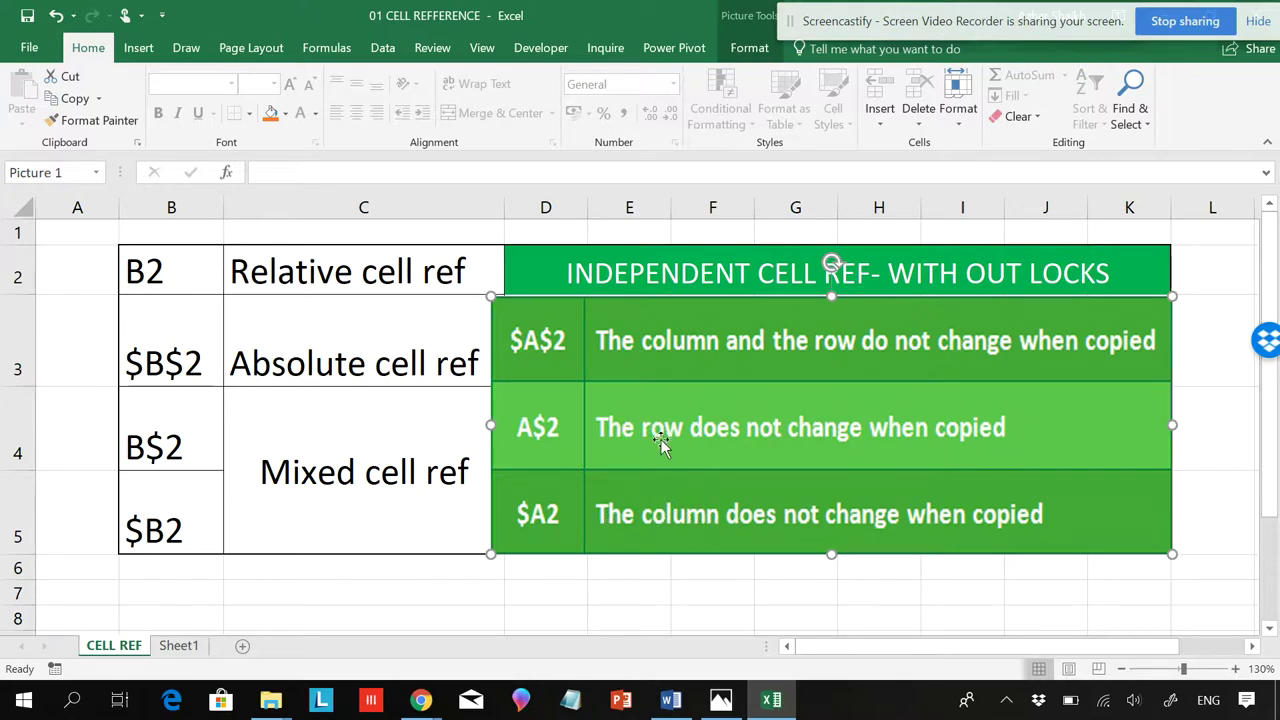
left_click(178, 646)
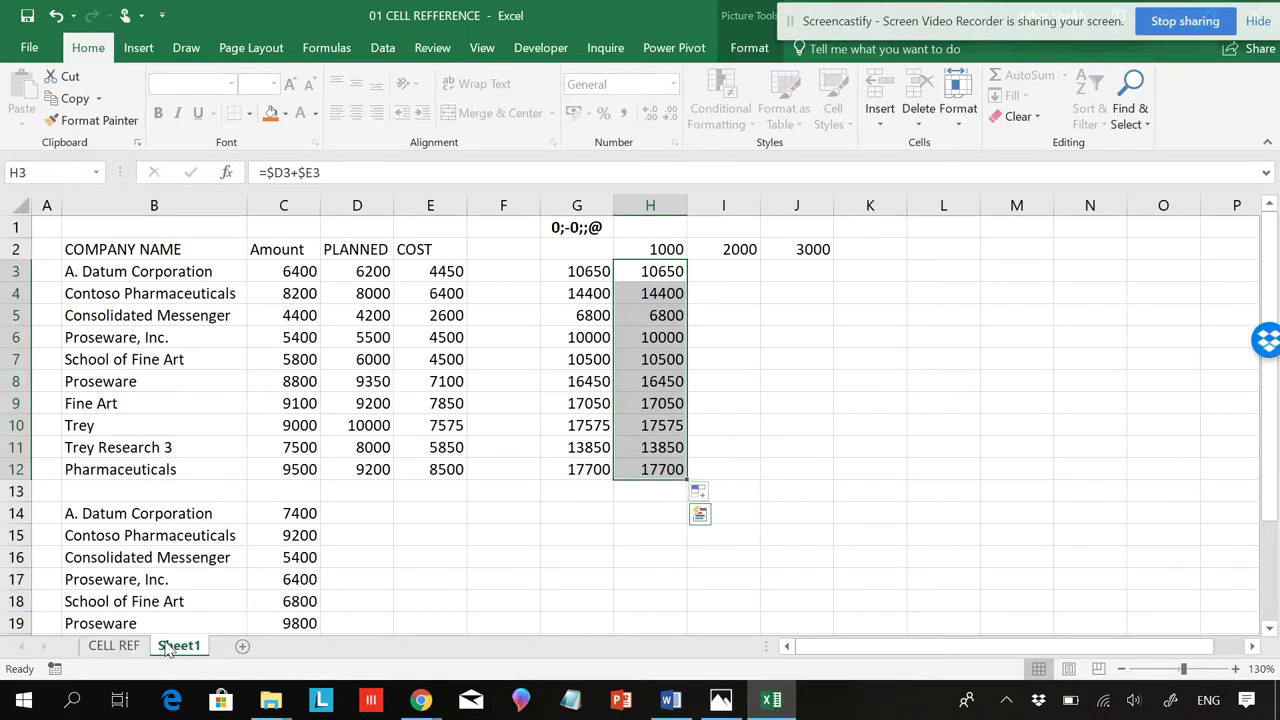
left_click(300, 520)
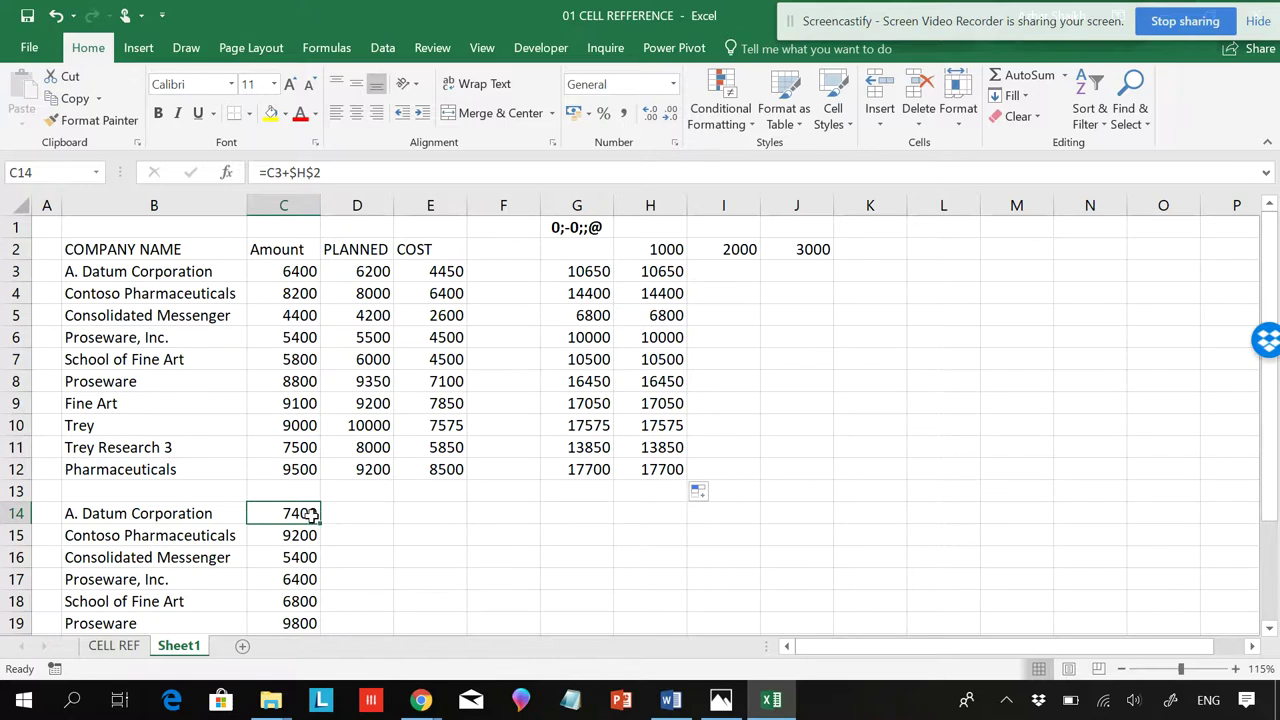
Enter =C14+H2 in D14, giving 8400
left_click(353, 515)
type("=")
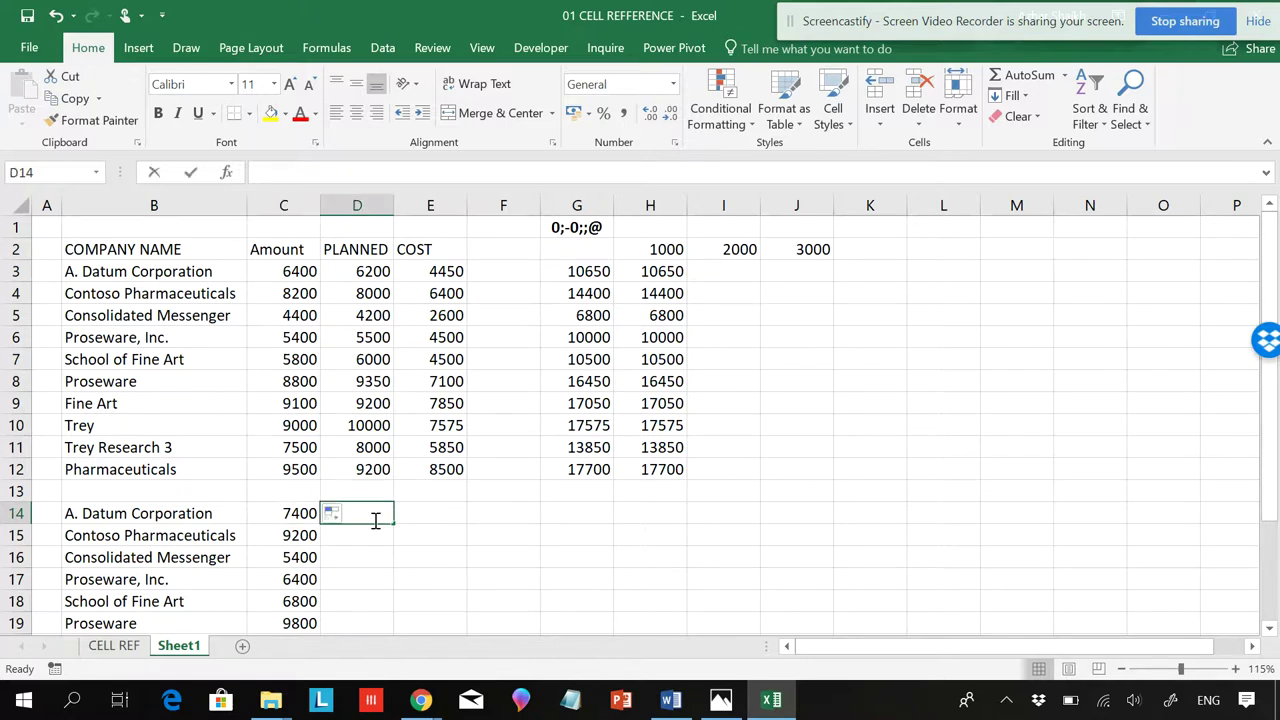
left_click(300, 513)
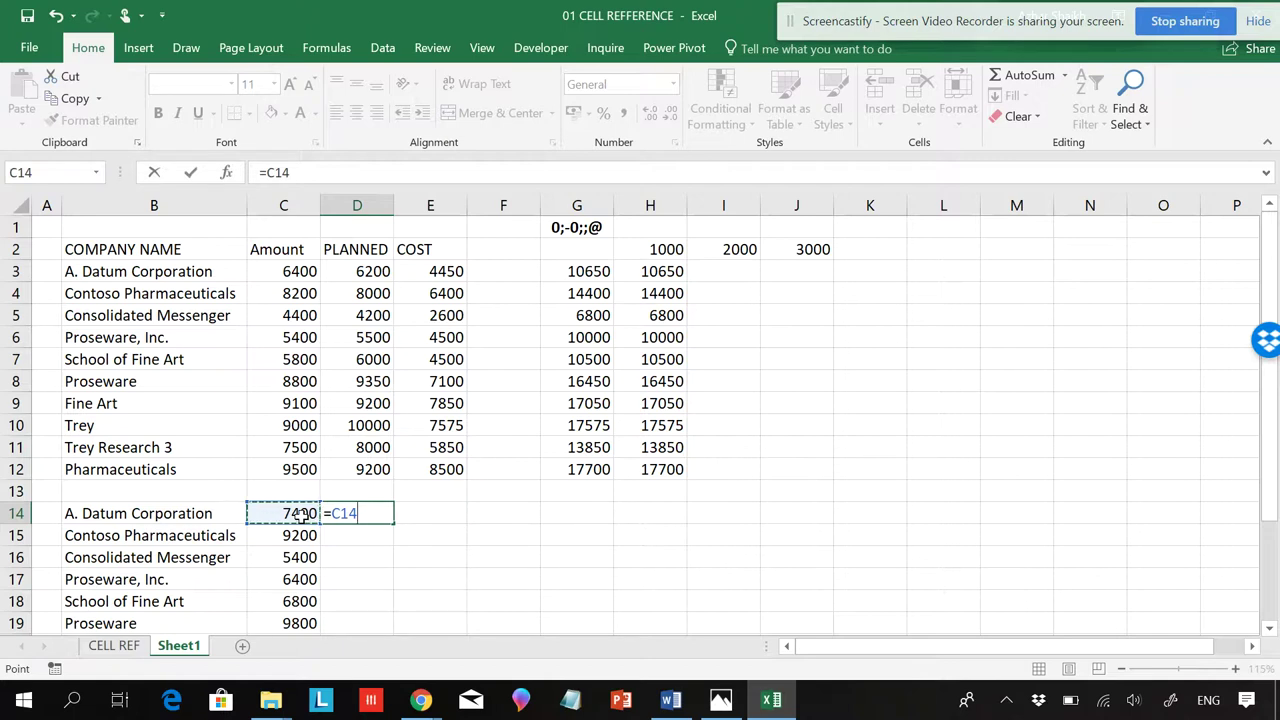
type("+")
left_click(665, 250)
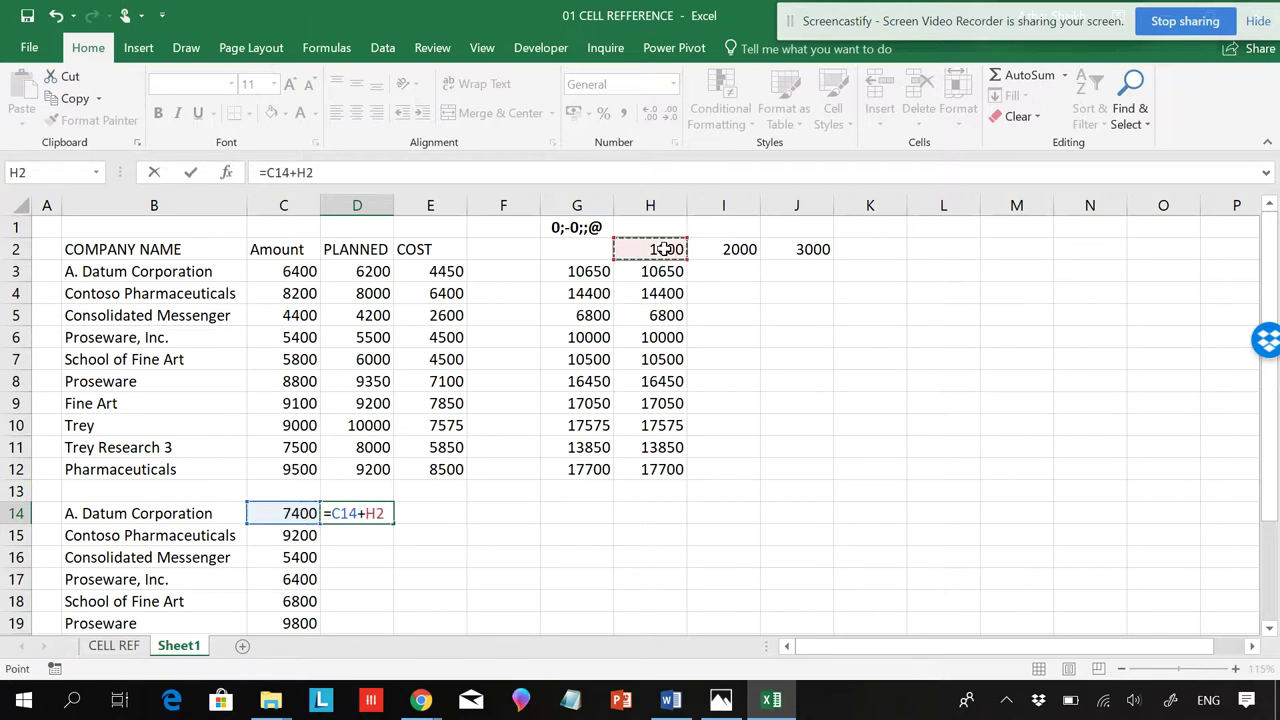
key("Return")
Copy D14 across to F14 and inspect the shifted formulas in E14 and F14
left_click(380, 510)
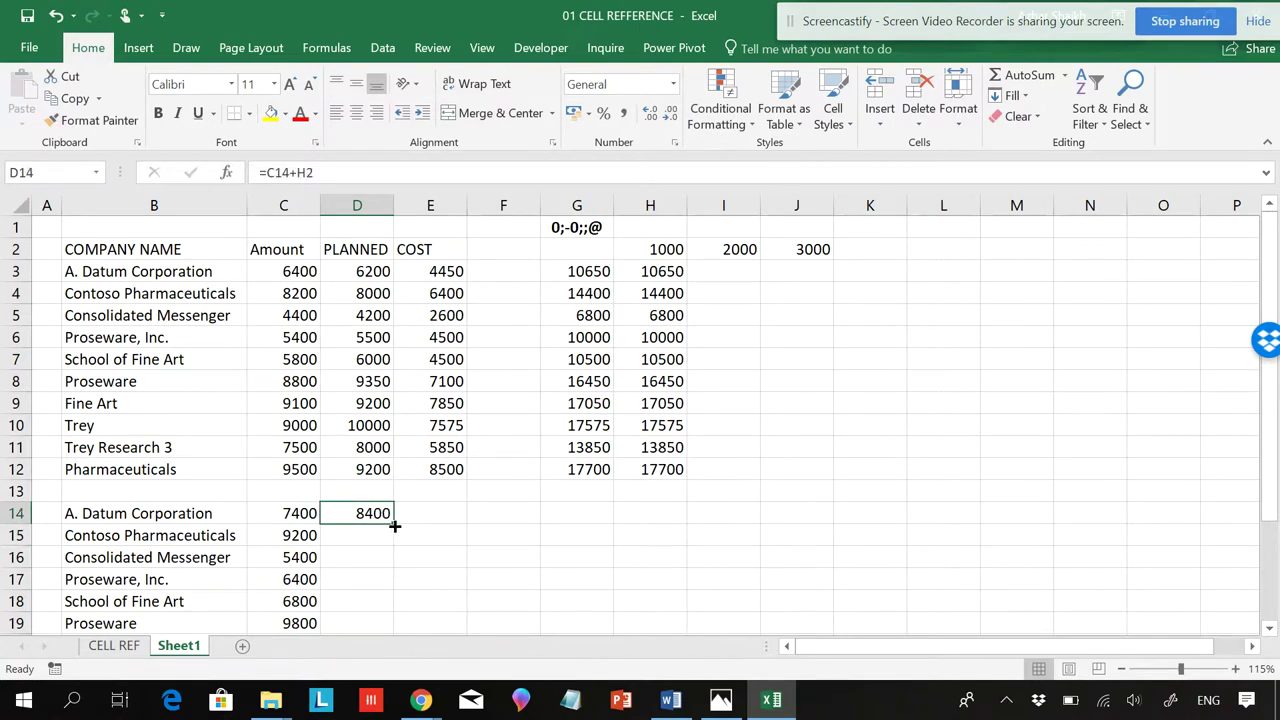
left_click_drag(394, 525, 538, 525)
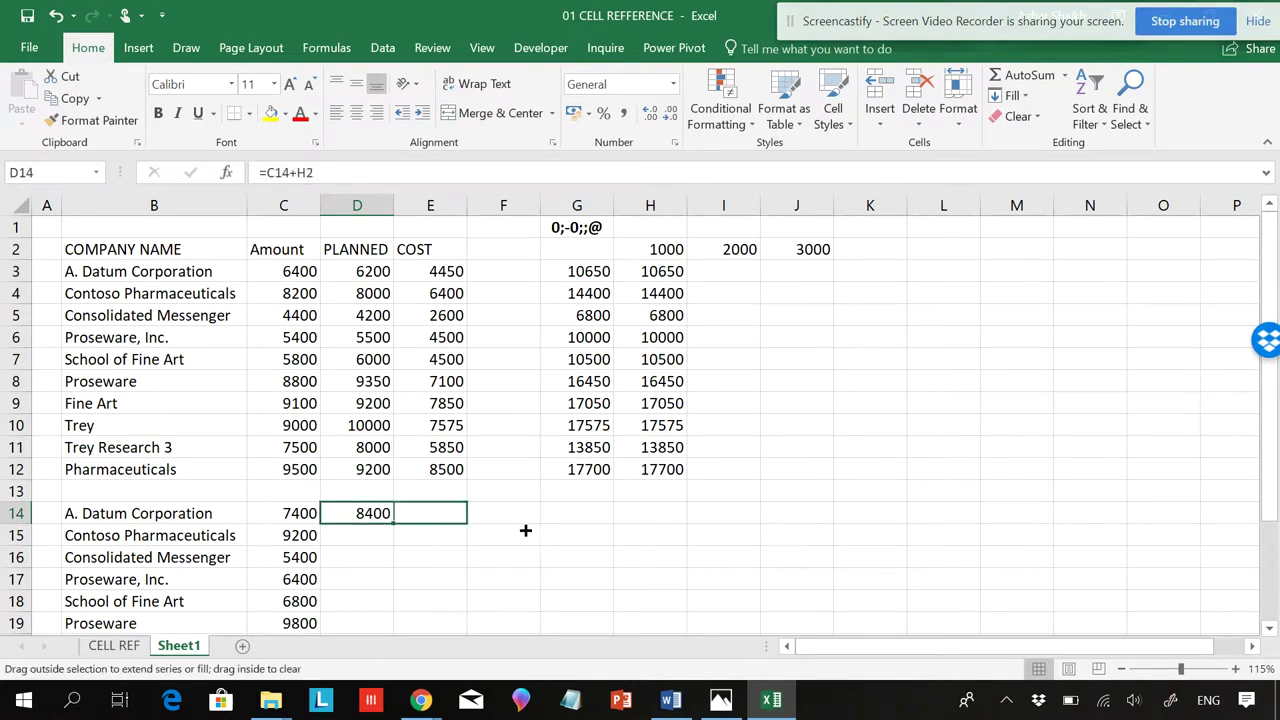
double_click(438, 513)
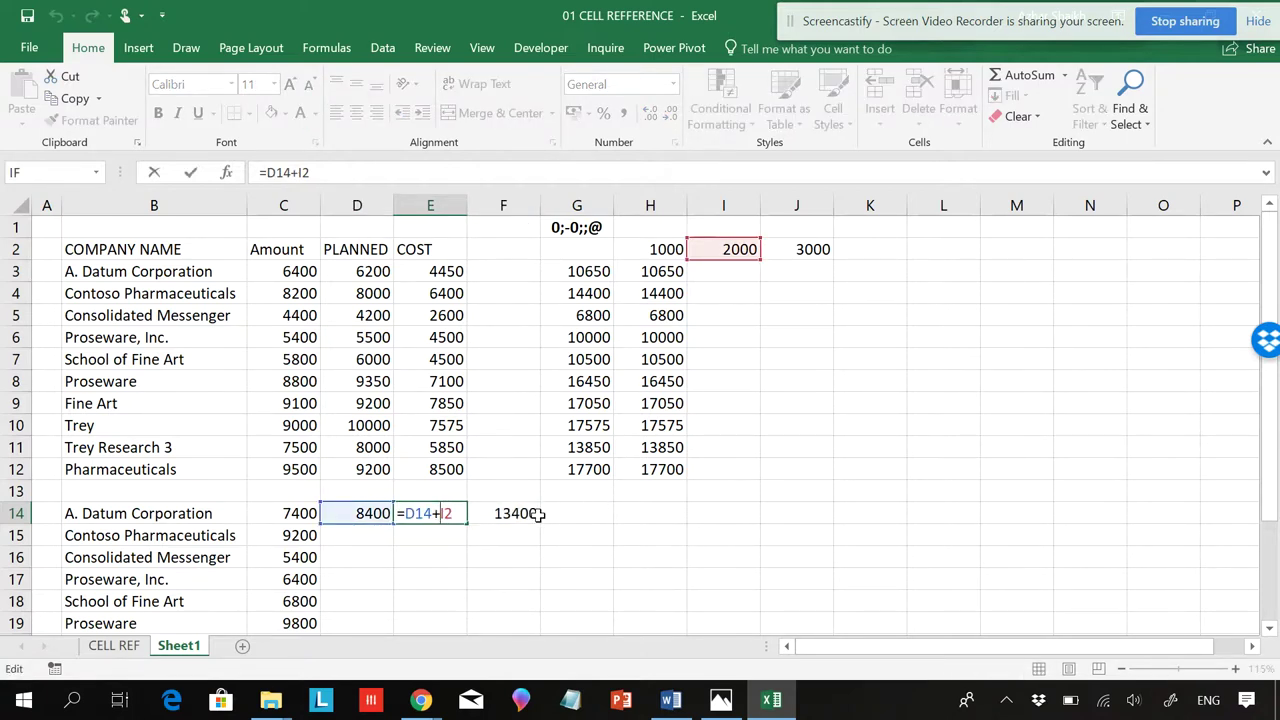
left_click(523, 513)
double_click(523, 513)
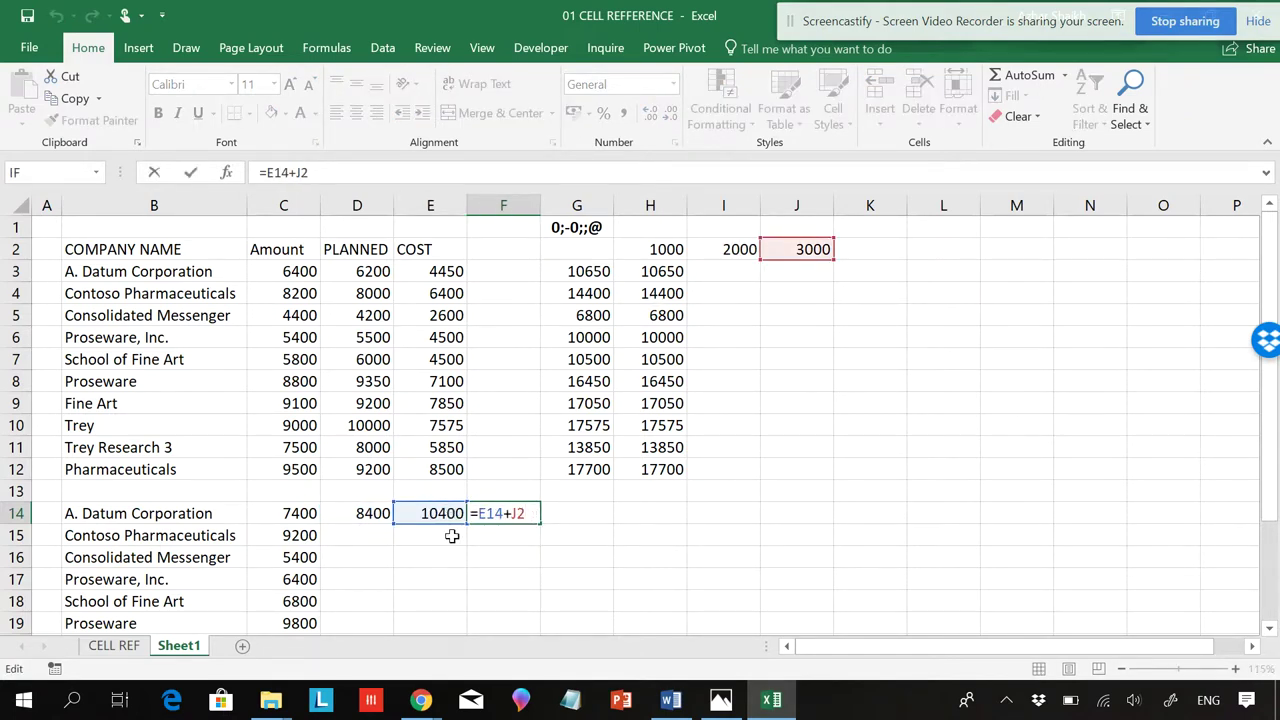
key("ctrl+Return")
left_click(368, 518)
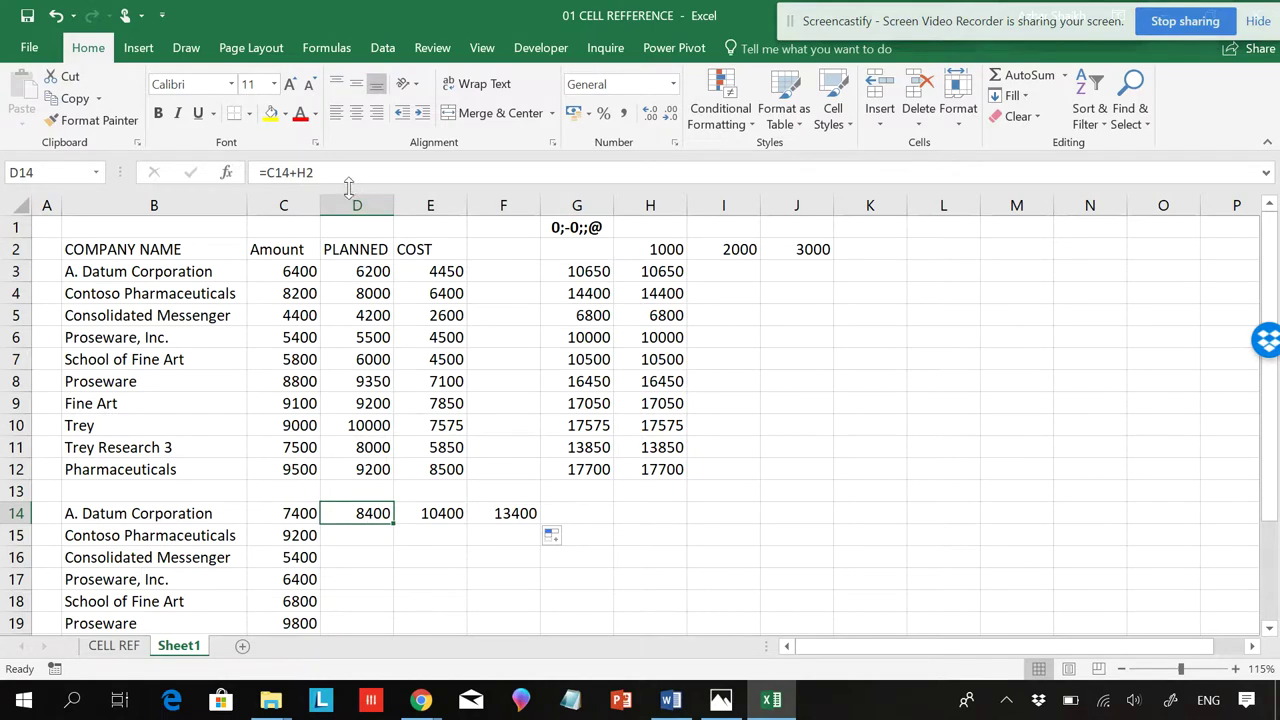
Change D14's formula to =C14+H$2 so the H2 row is locked
left_click(308, 172)
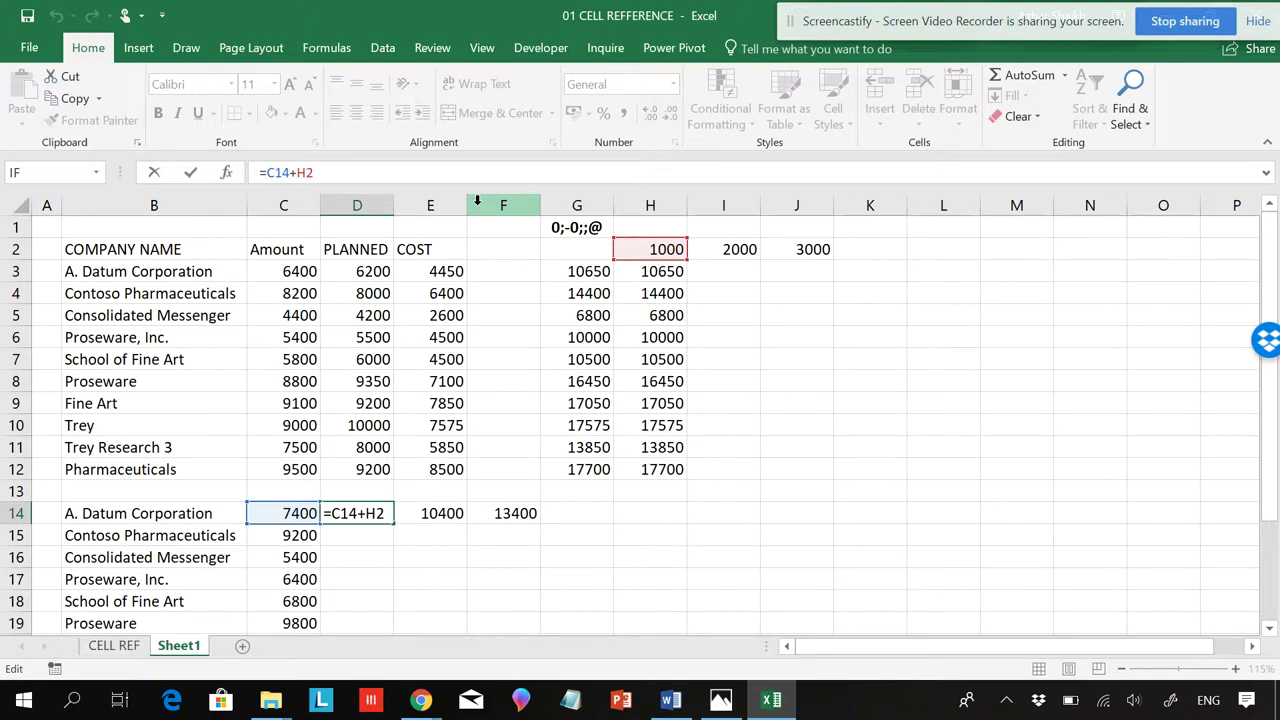
key("F4")
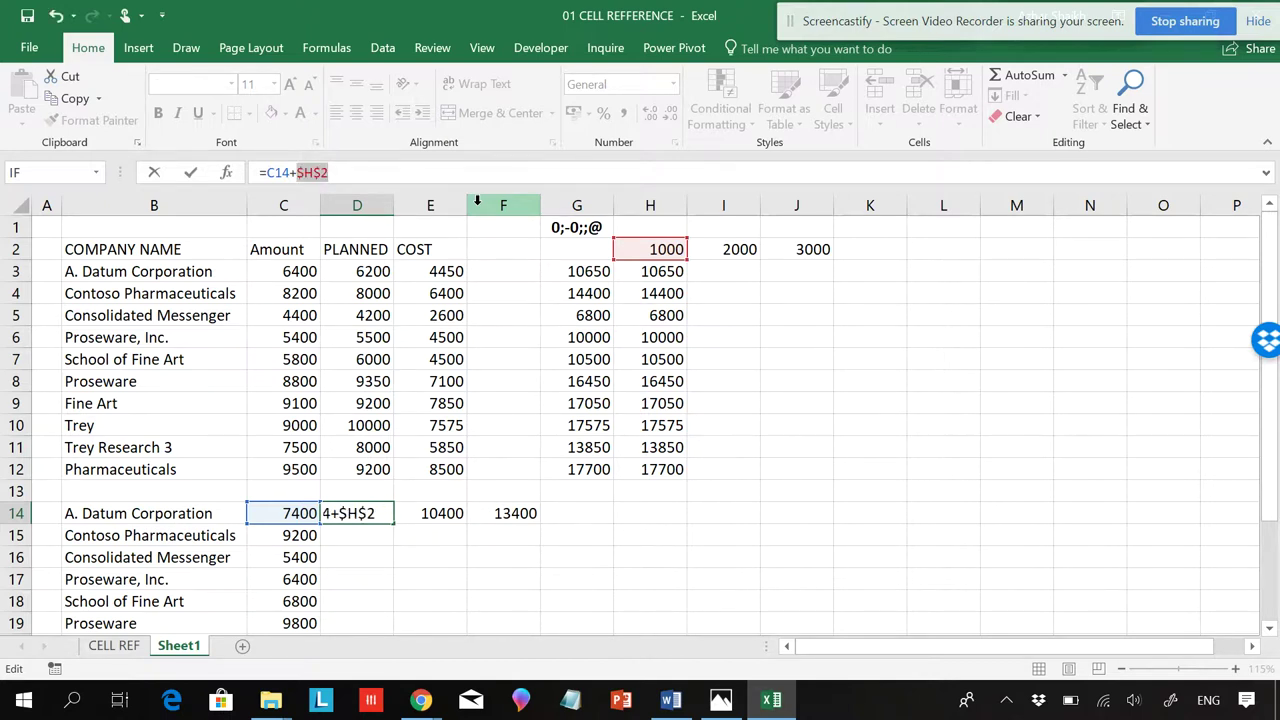
key("F4")
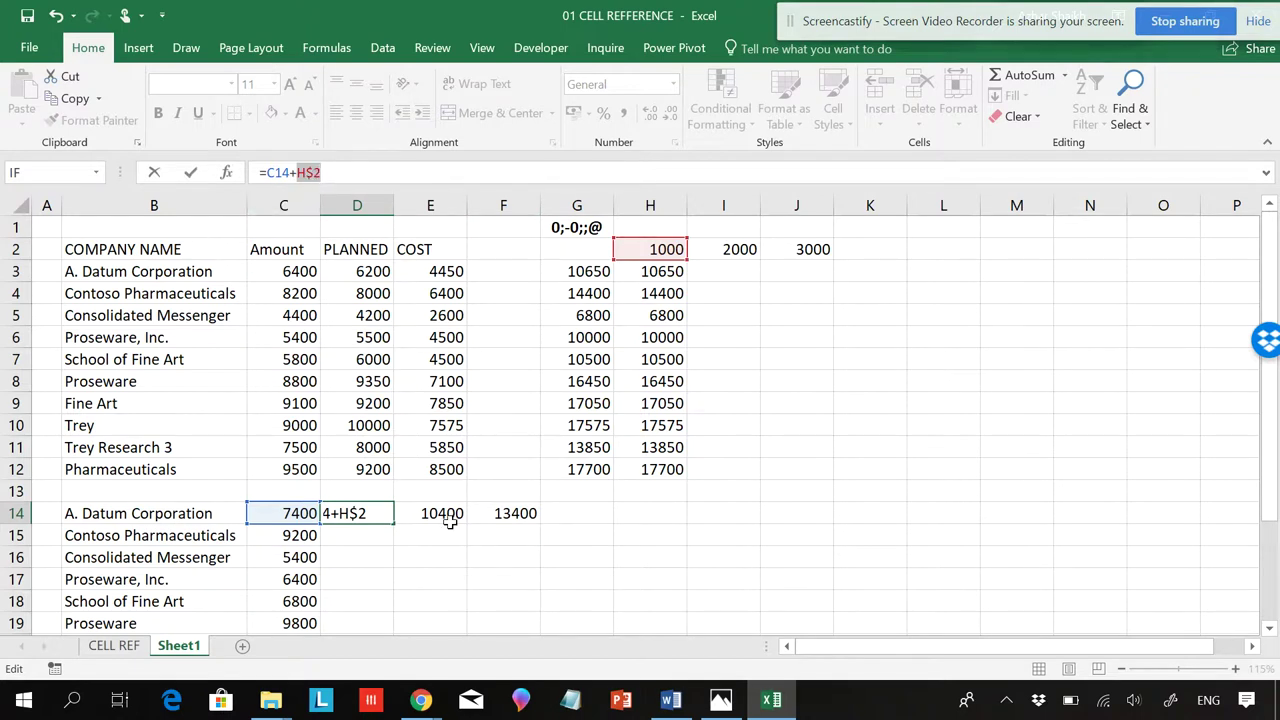
key("Return")
Copy D14 across to F14 and check the =D14+I$2 and =E14+J$2 copies
left_click(370, 516)
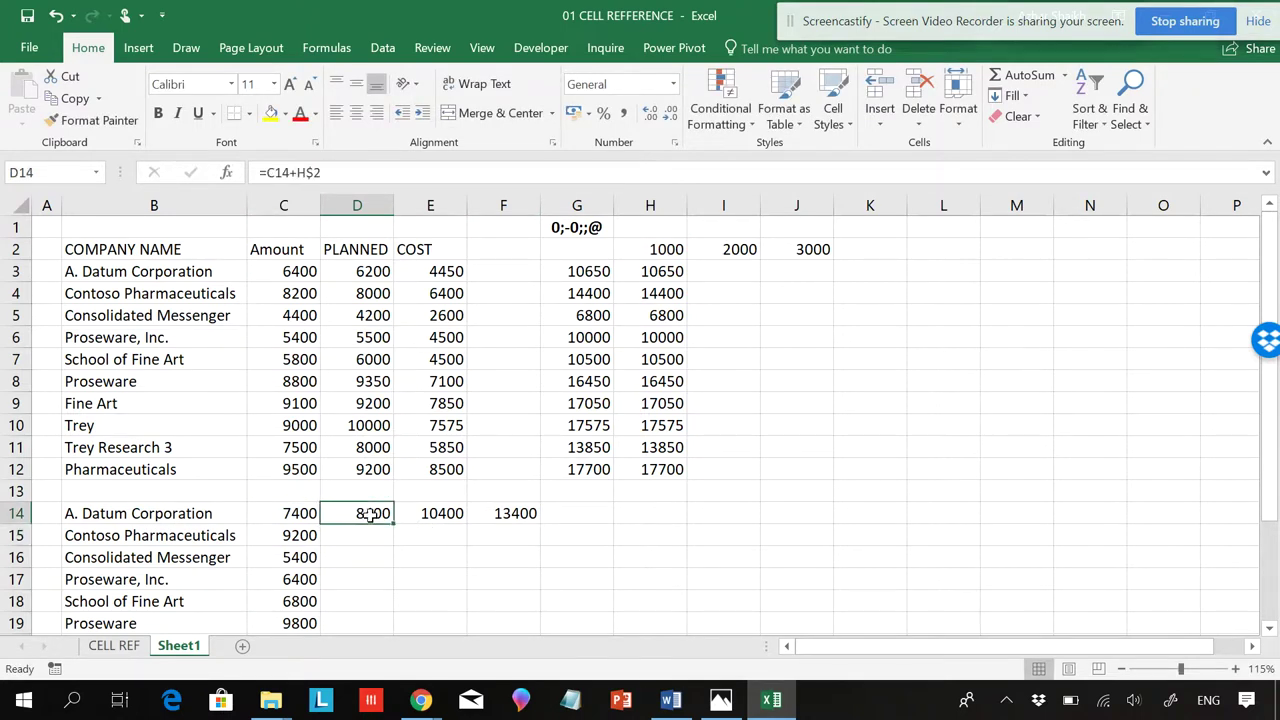
left_click_drag(388, 531, 521, 537)
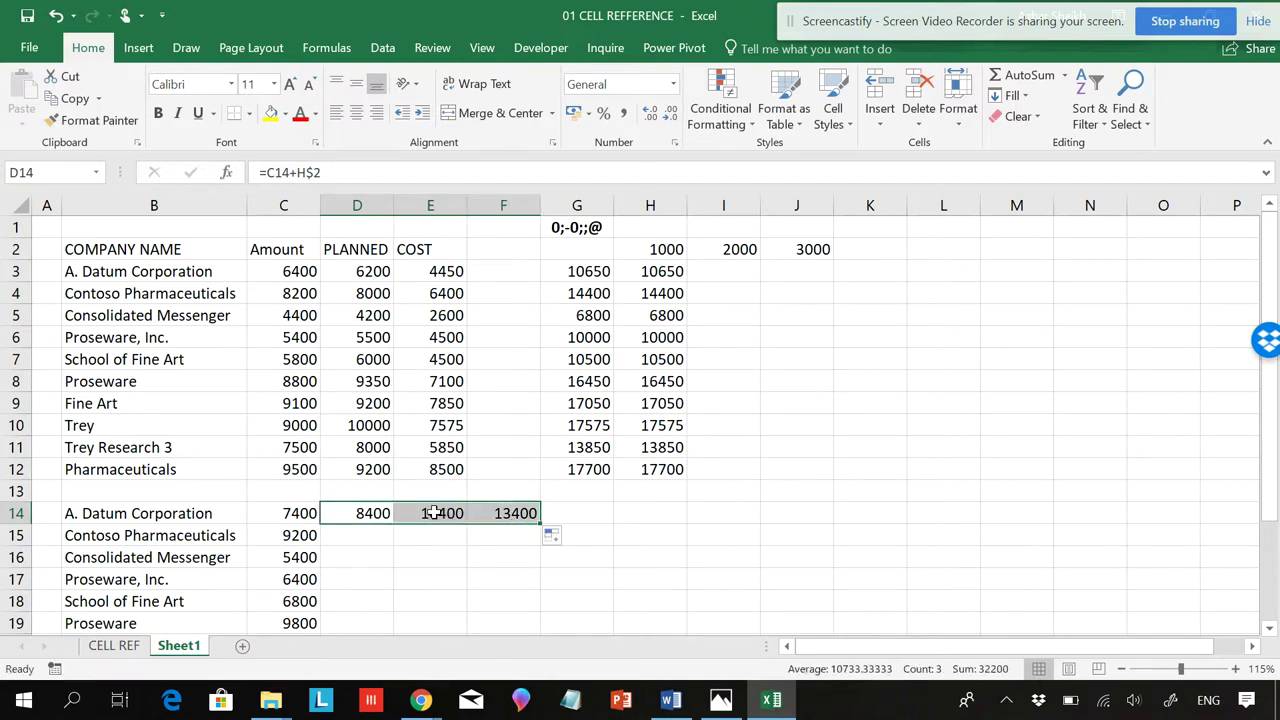
left_click(430, 514)
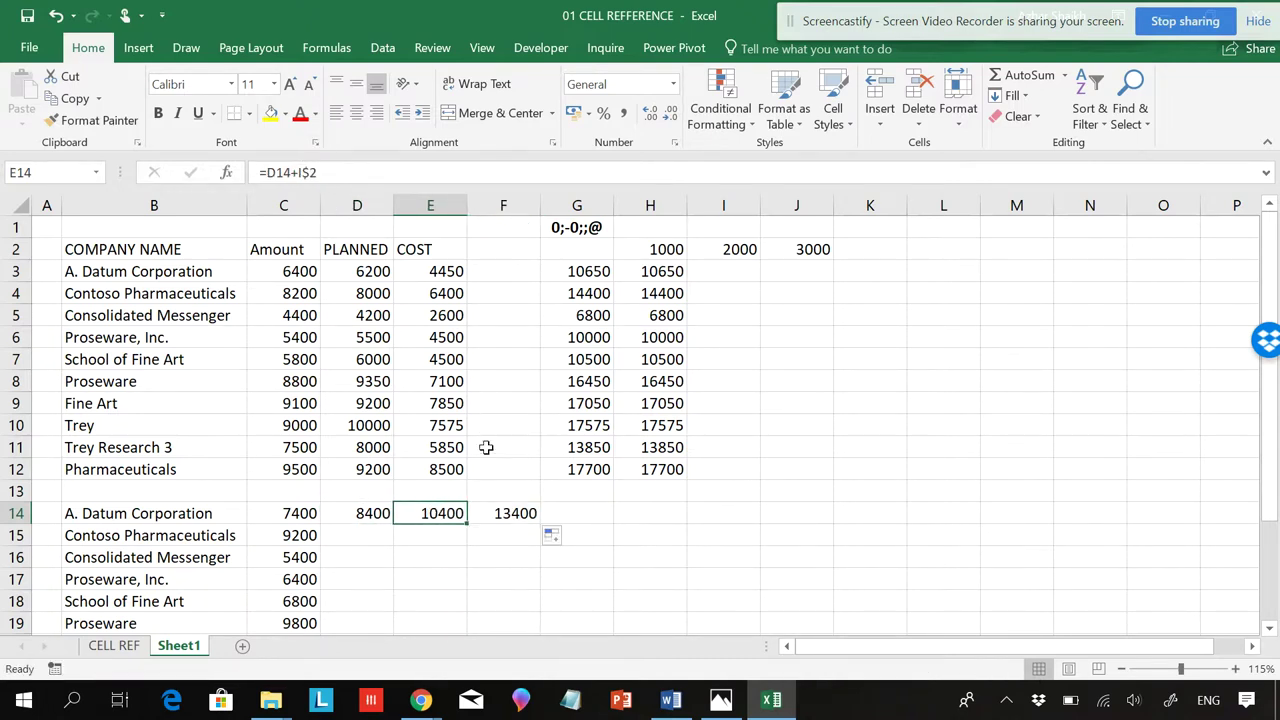
left_click(502, 514)
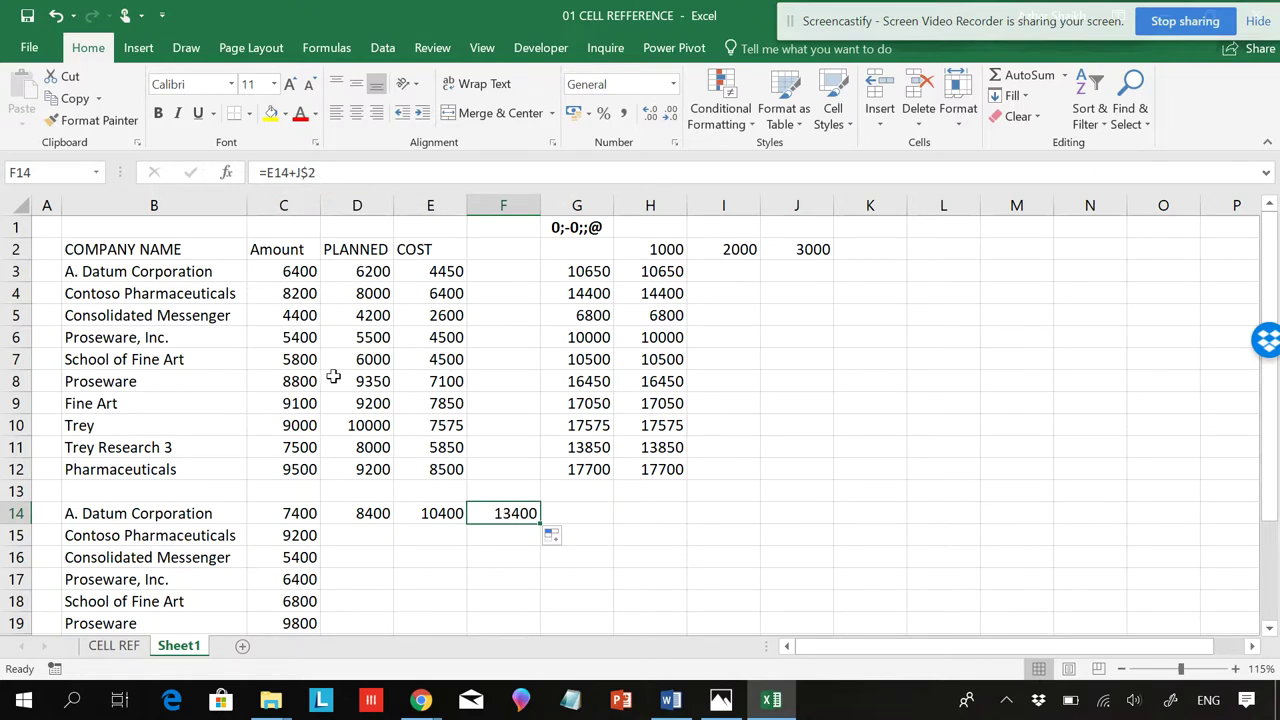
Show the CELL REF sheet with its reference-type summary table
left_click(113, 645)
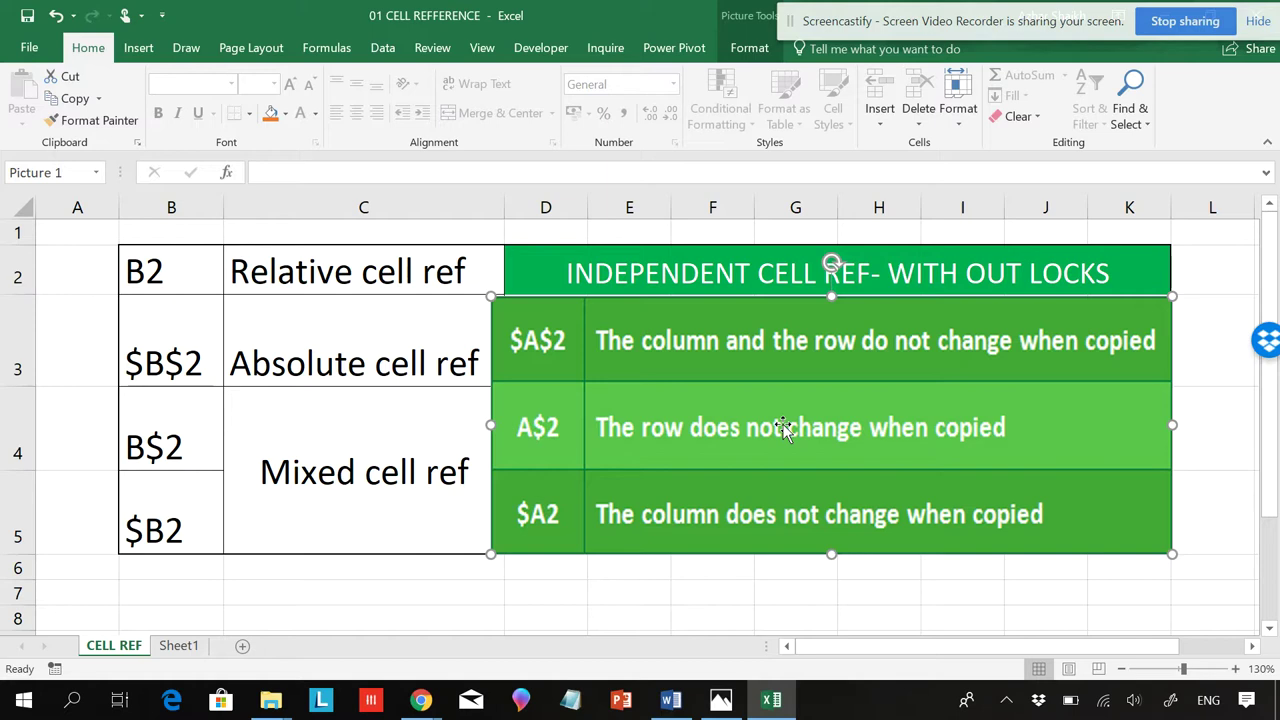
left_click_drag(1016, 18, 927, 24)
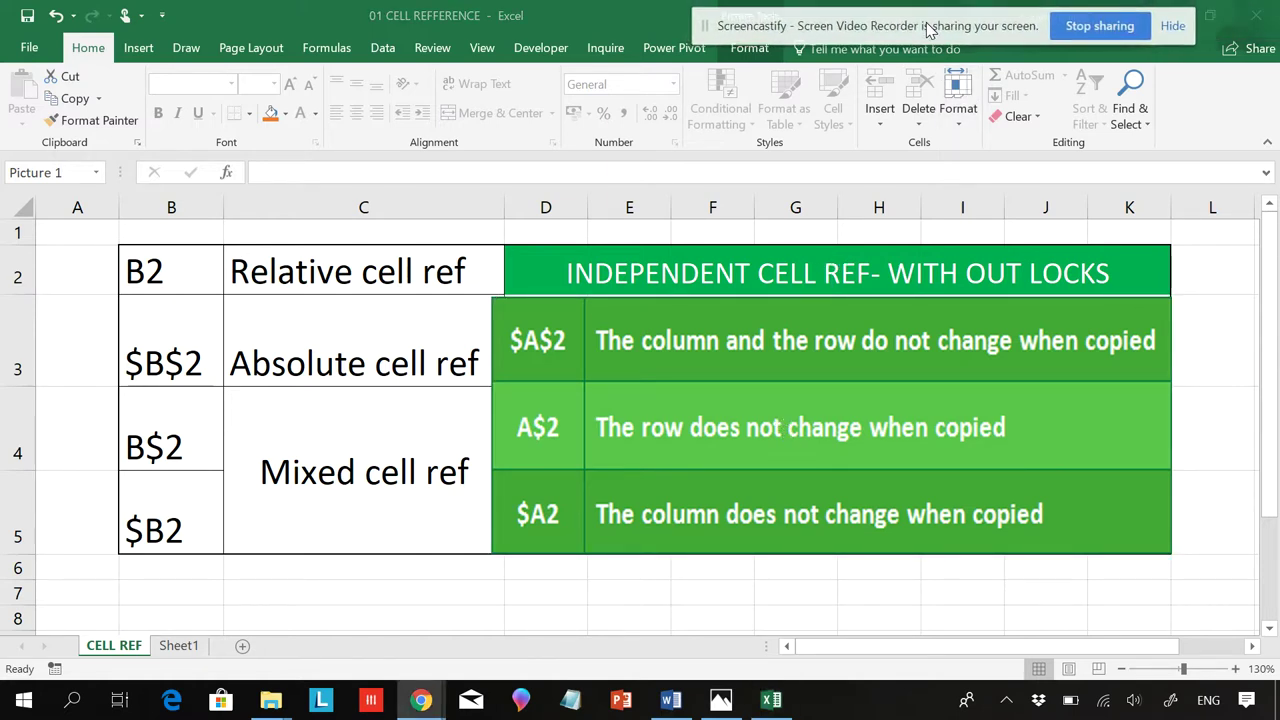